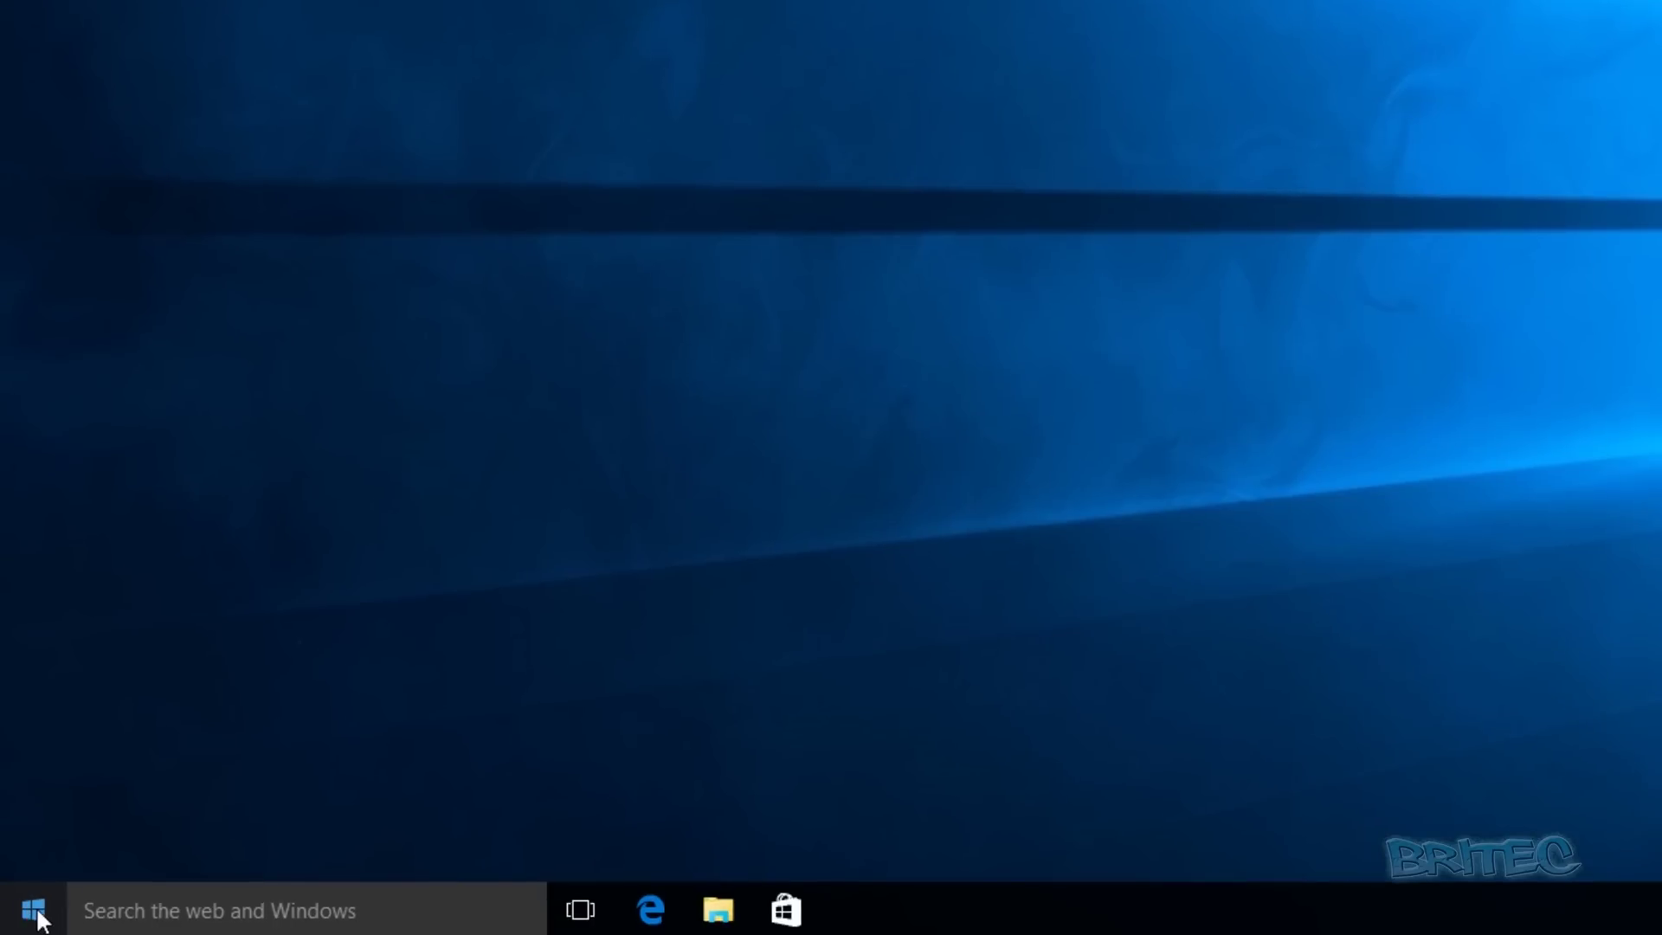
Open the Windows privacy settings and turn off the advertising ID, sending writing info to Microsoft, and website access to the language list.
click(37, 913)
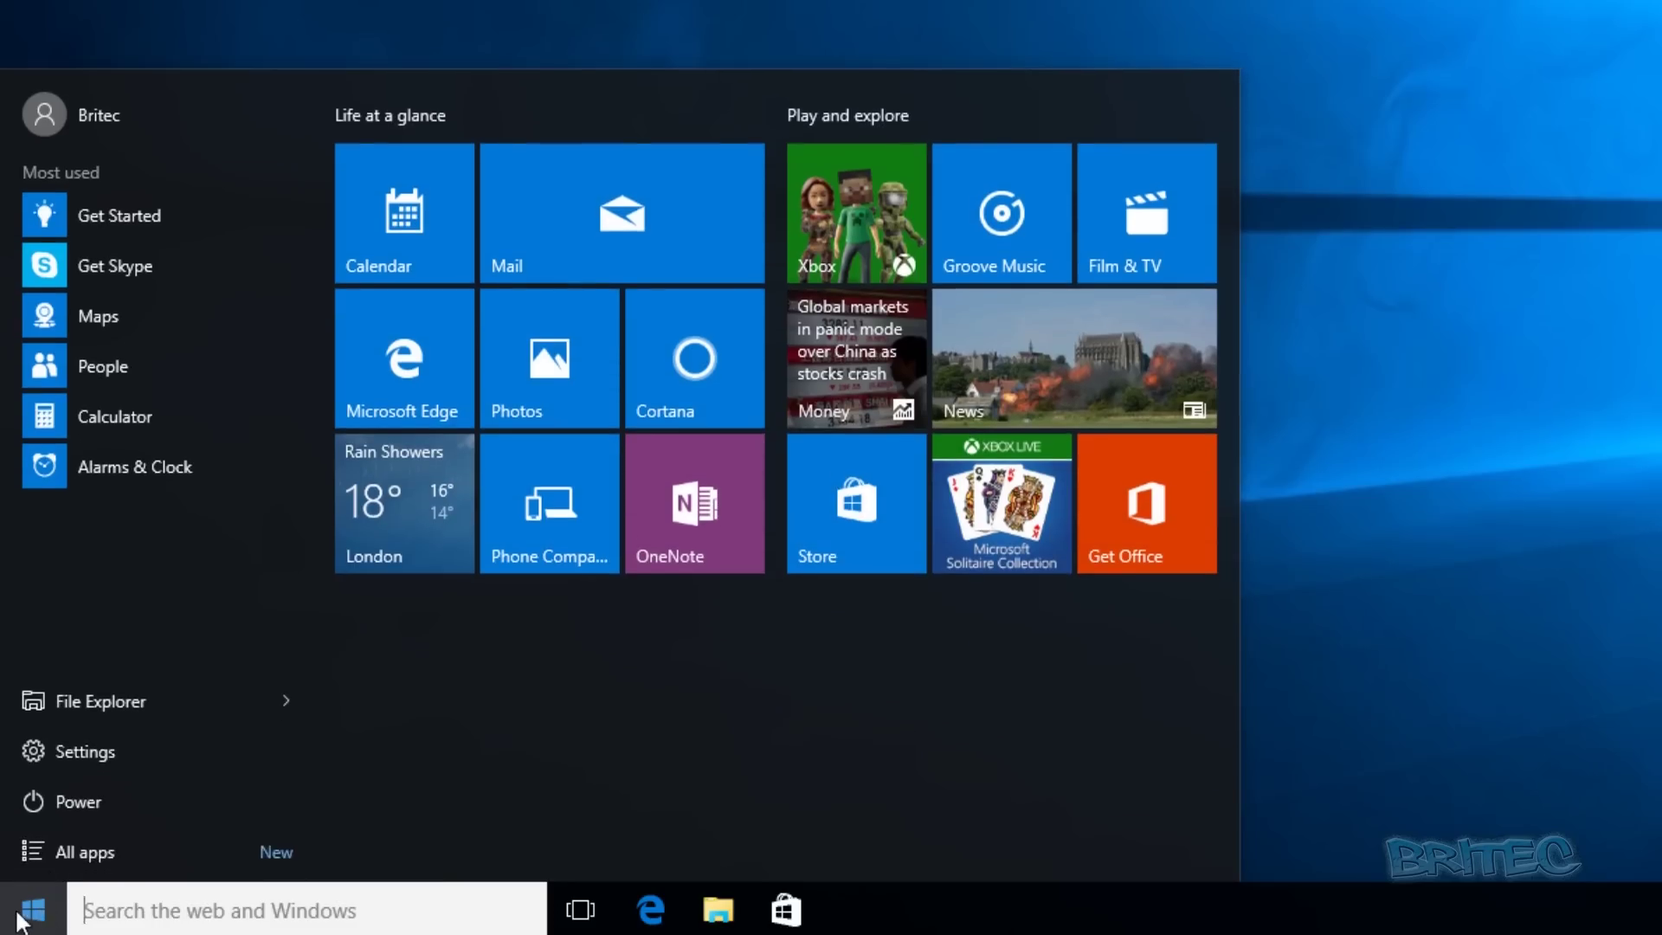
click(69, 762)
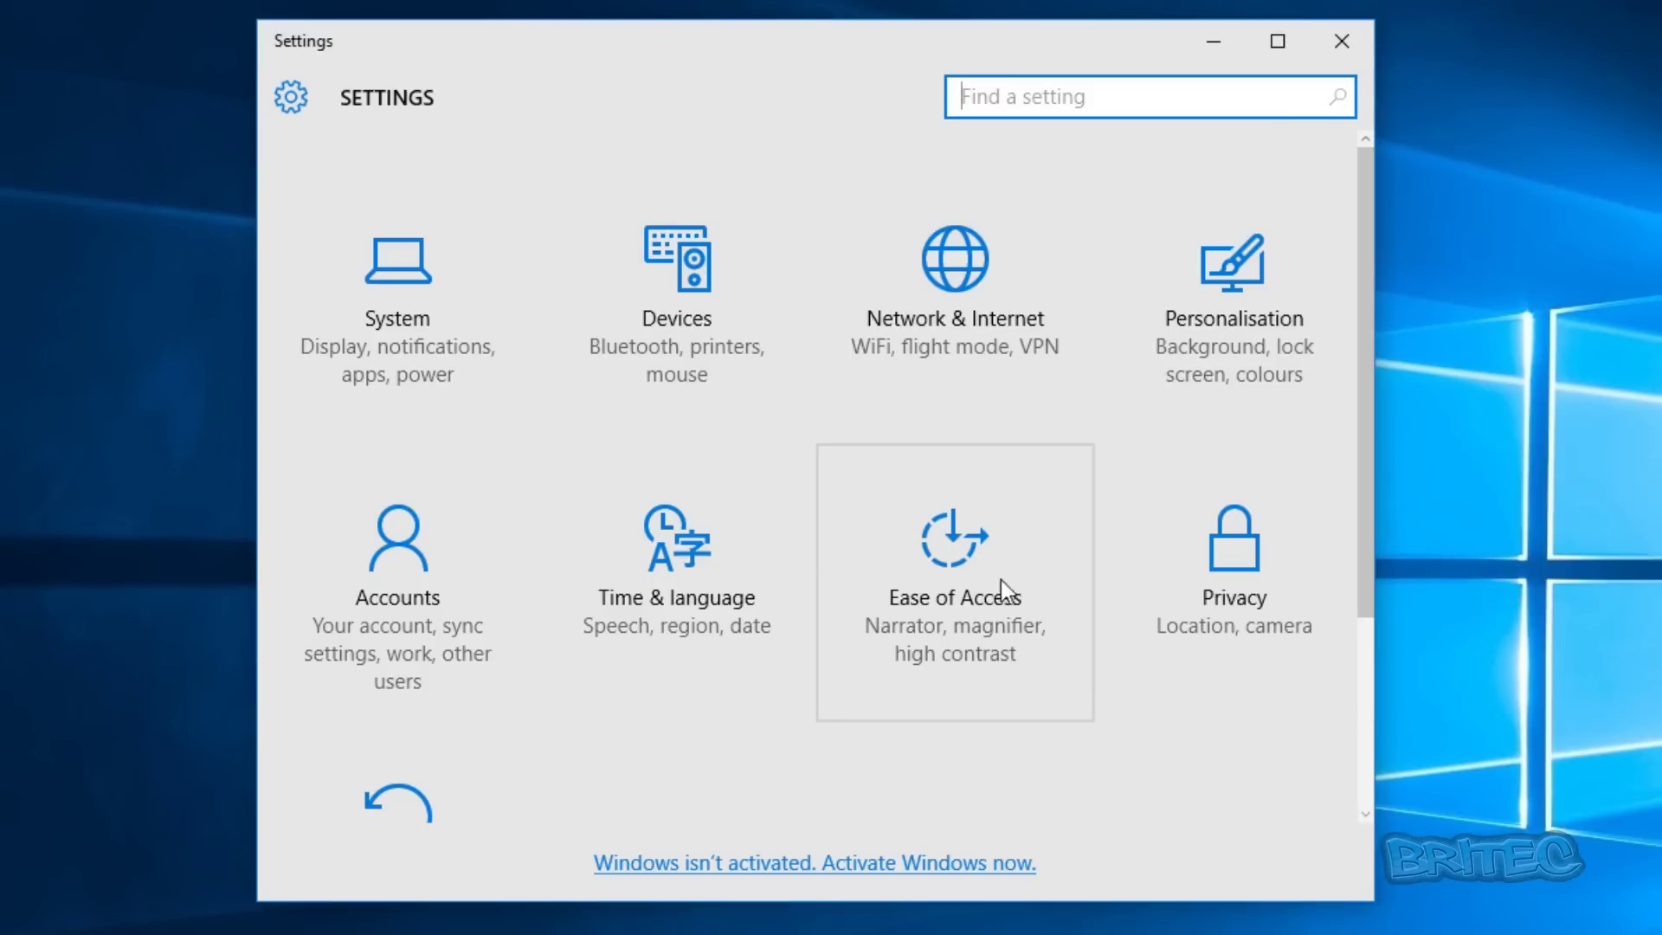
click(1237, 606)
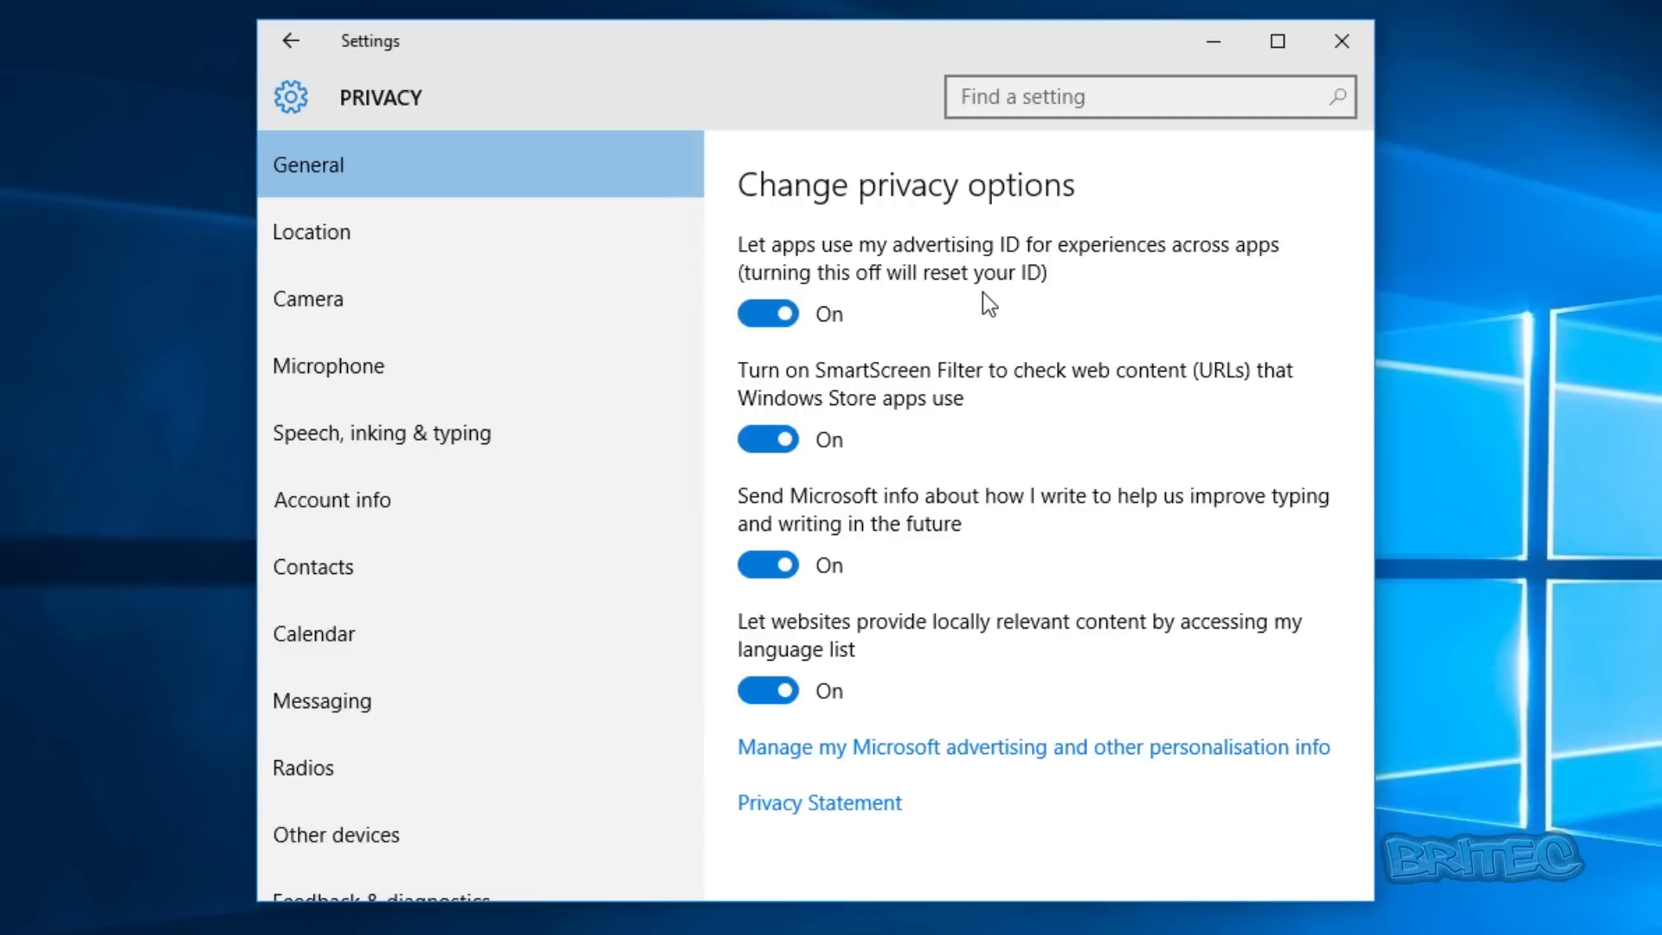
click(778, 319)
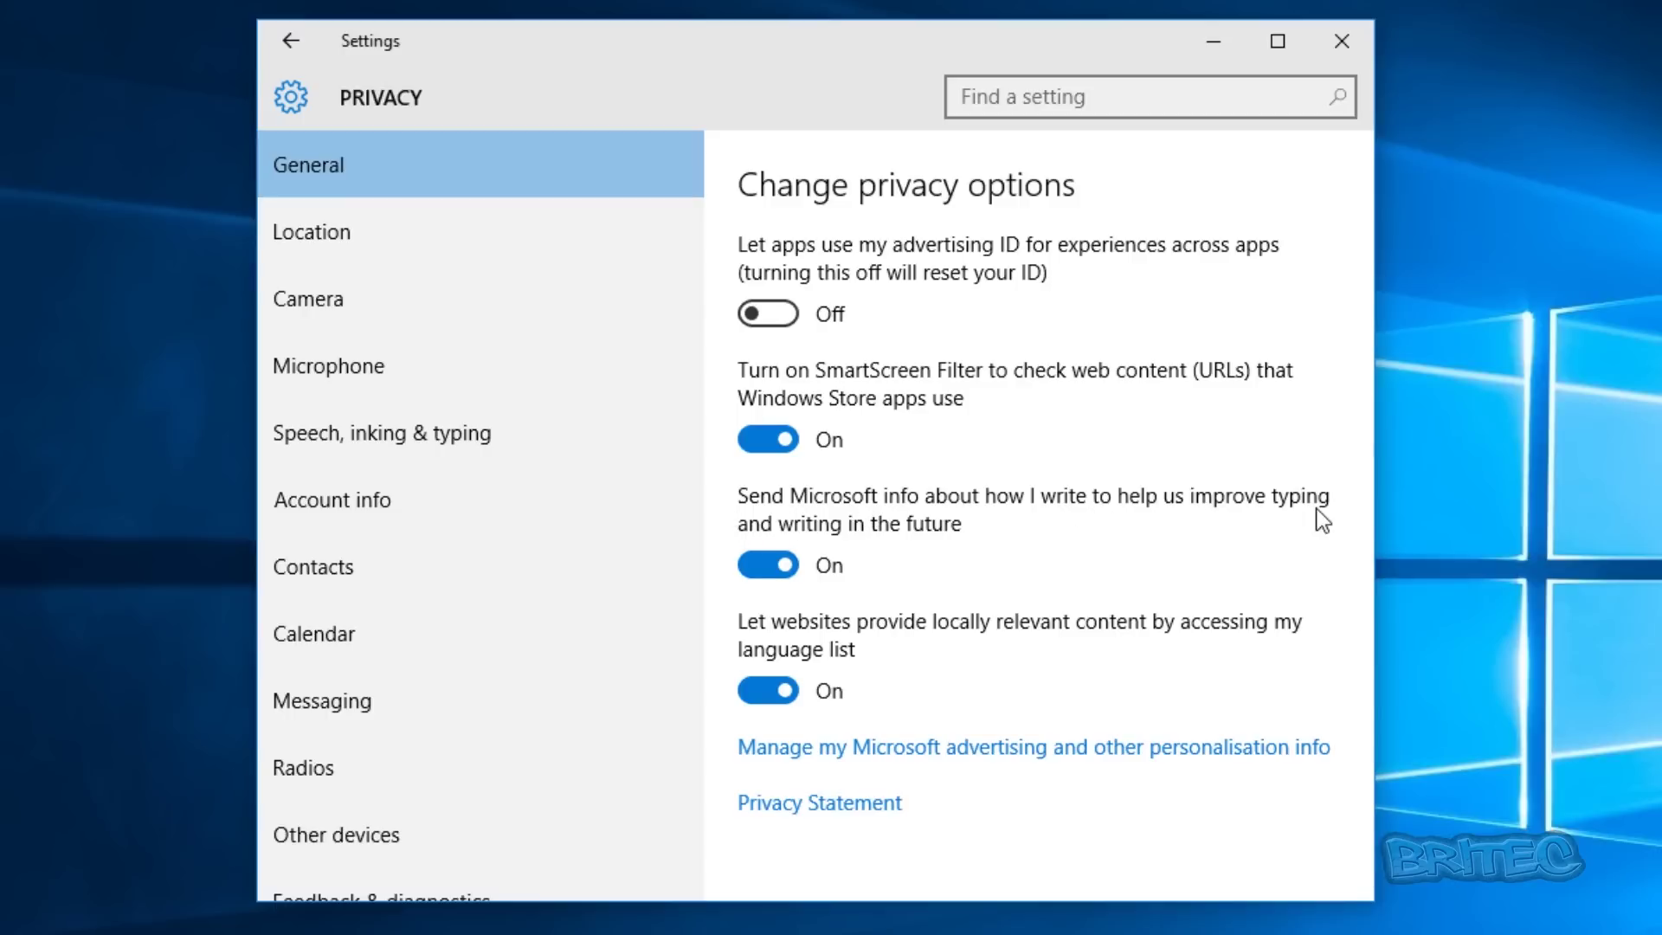
click(769, 567)
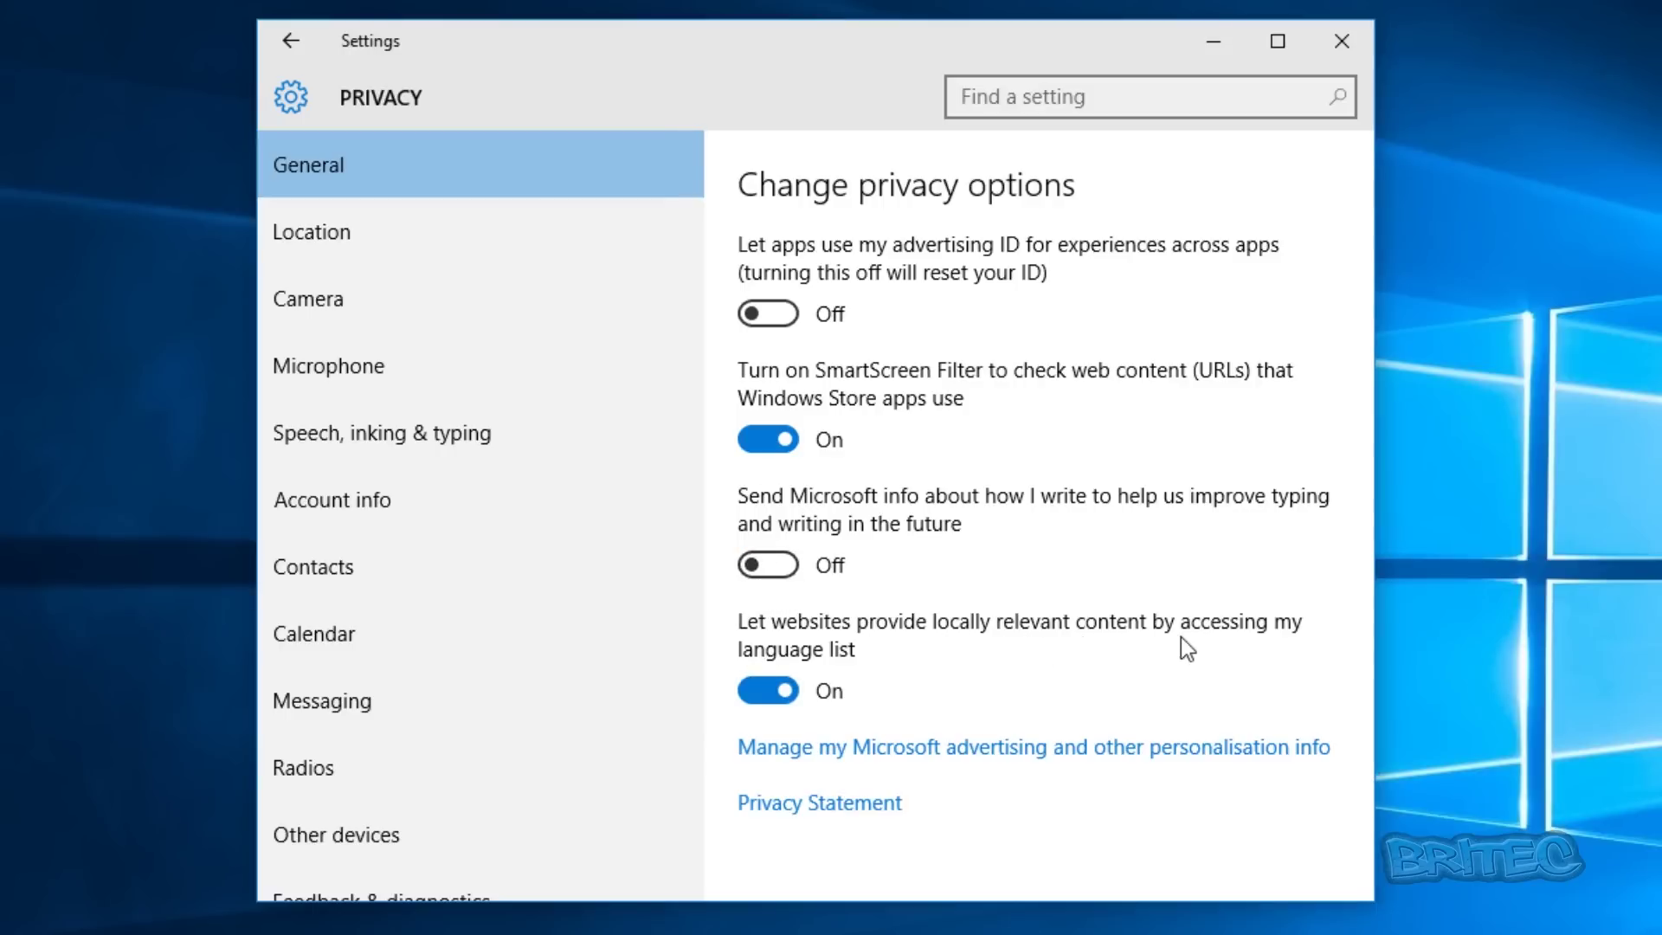
click(780, 694)
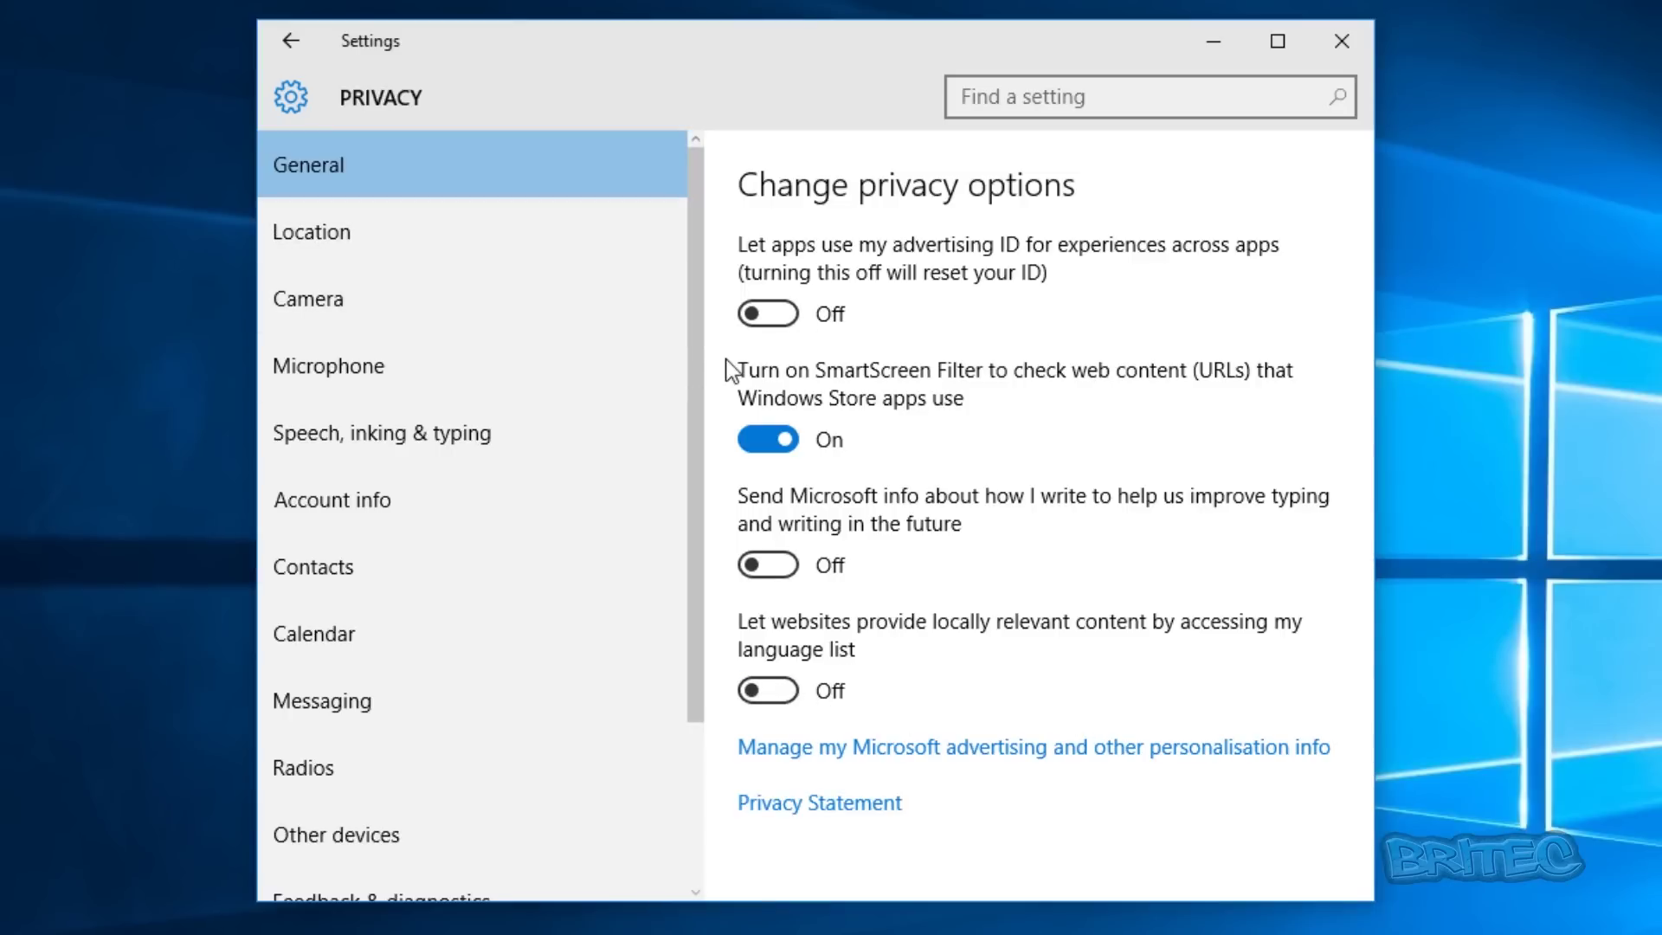
Review the location privacy settings, including location history, geofencing and the apps that can use the location.
click(348, 233)
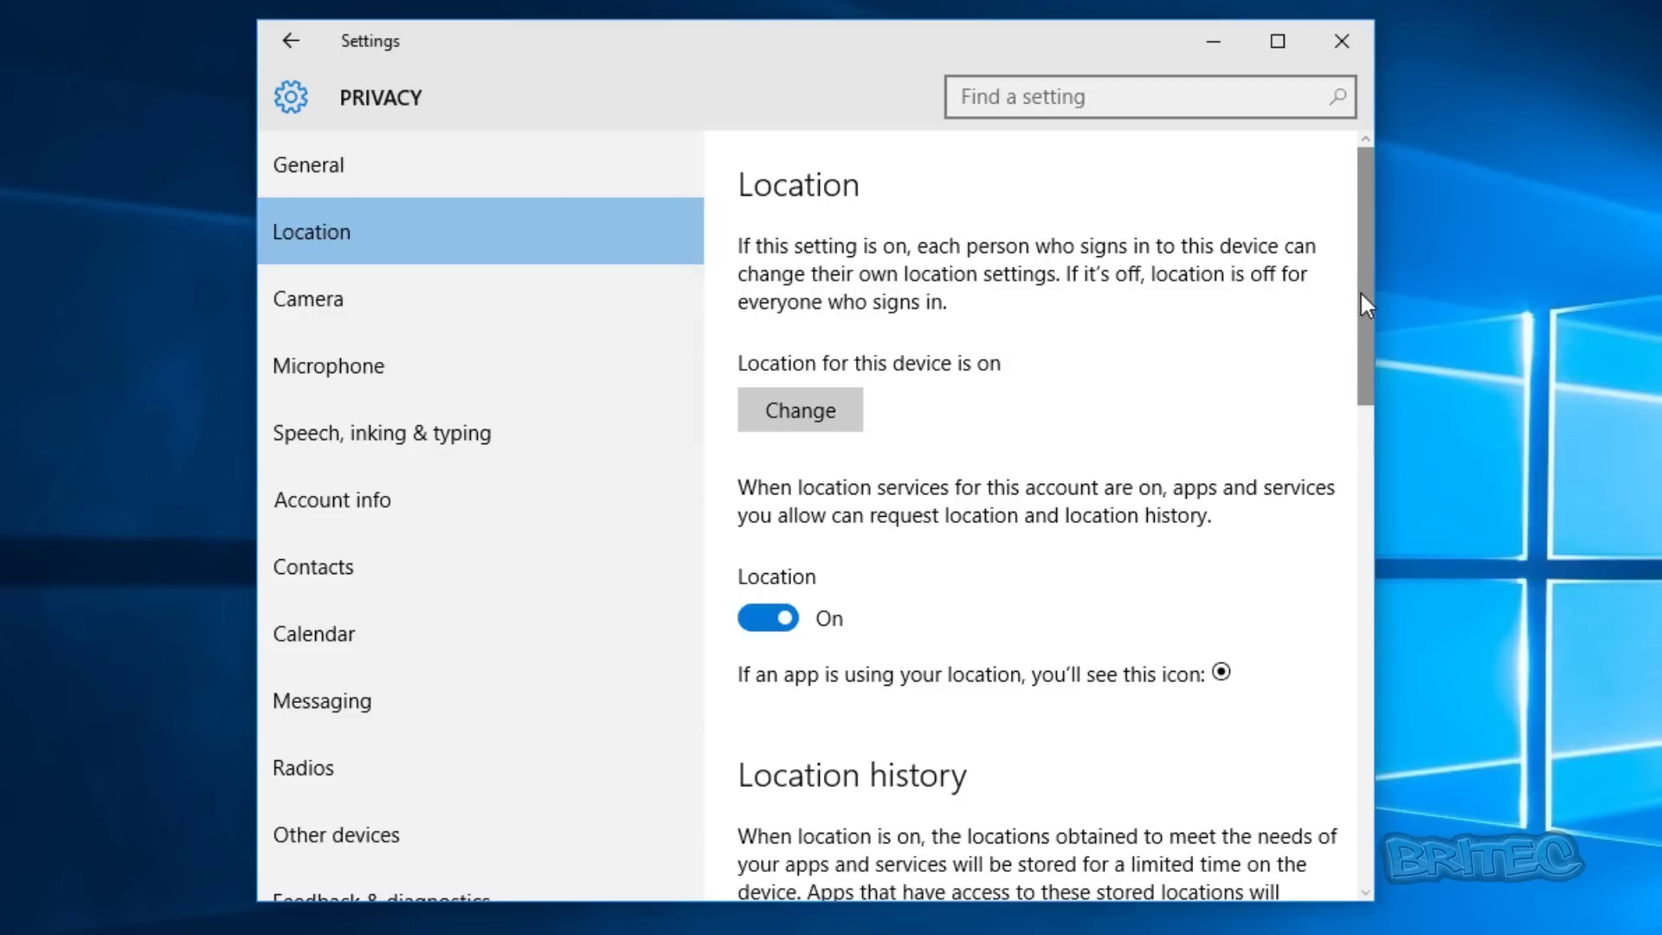
drag(1360, 290, 1359, 457)
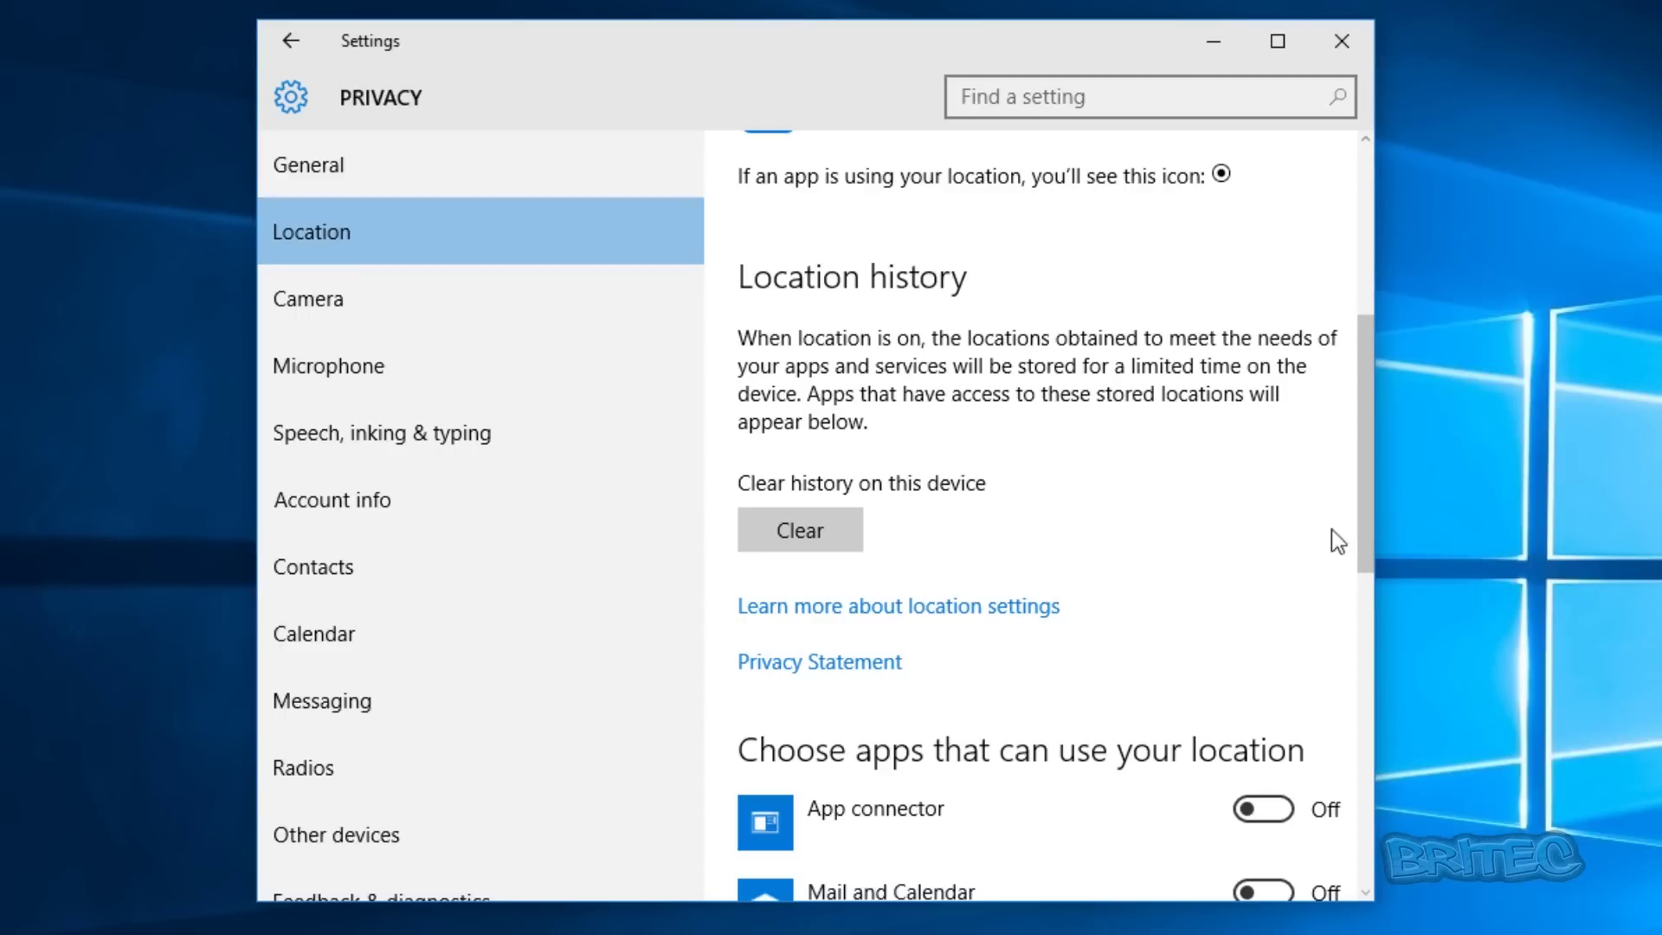
drag(1361, 428, 1345, 775)
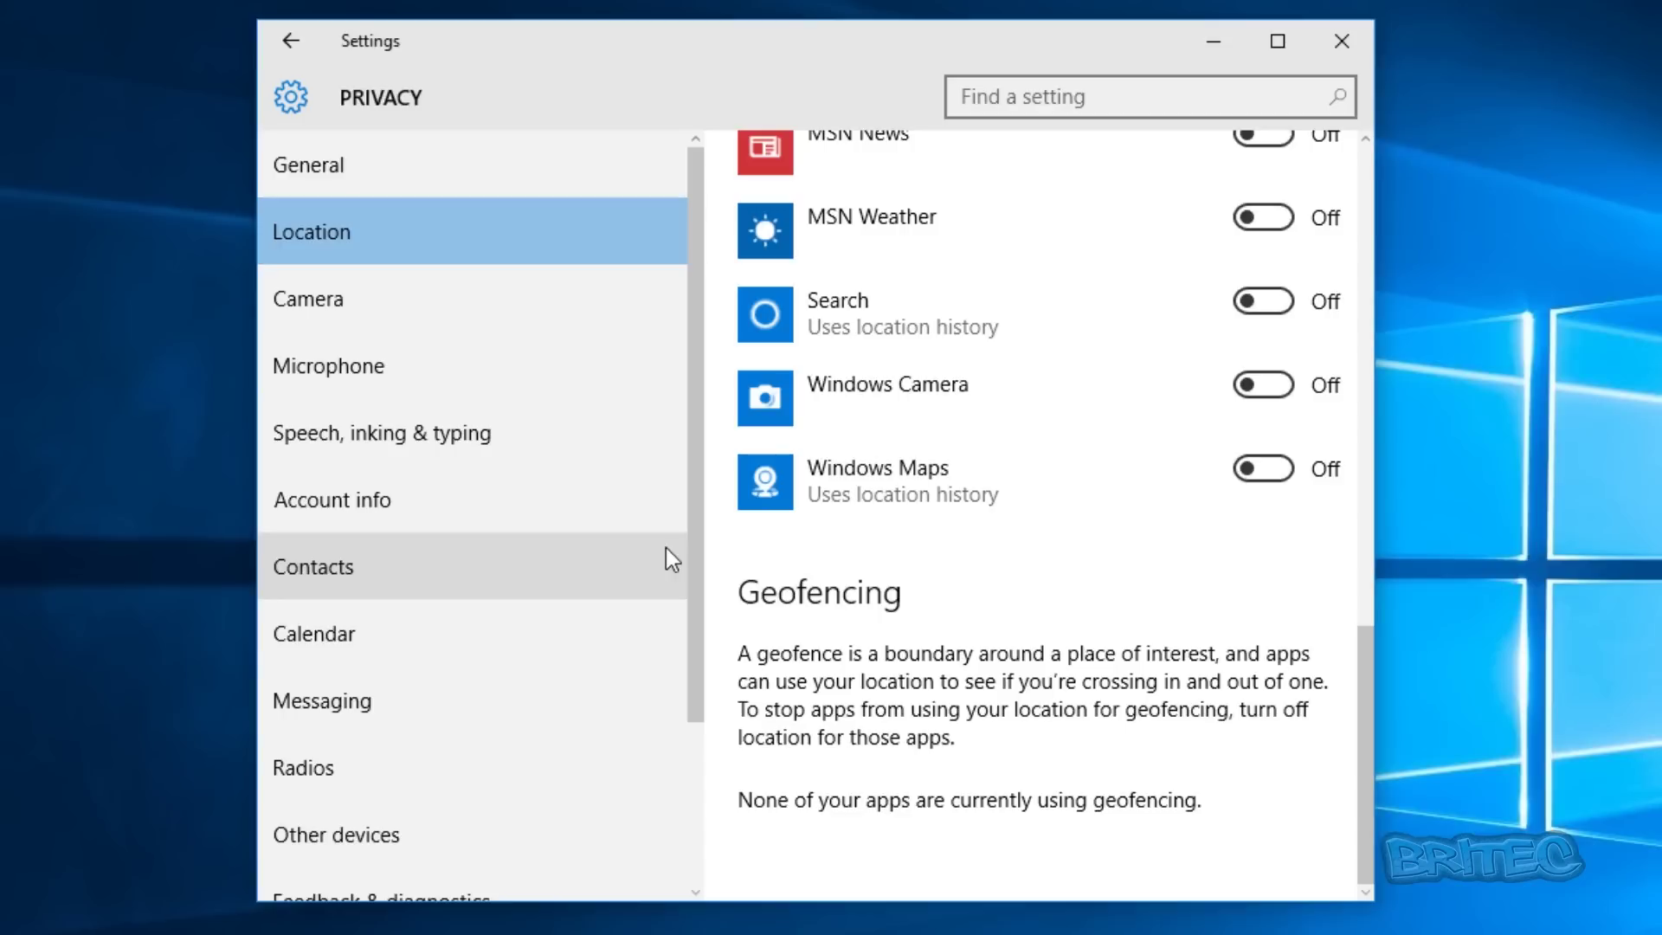
scroll(1222, 415, up, 3)
scroll(1214, 402, up, 3)
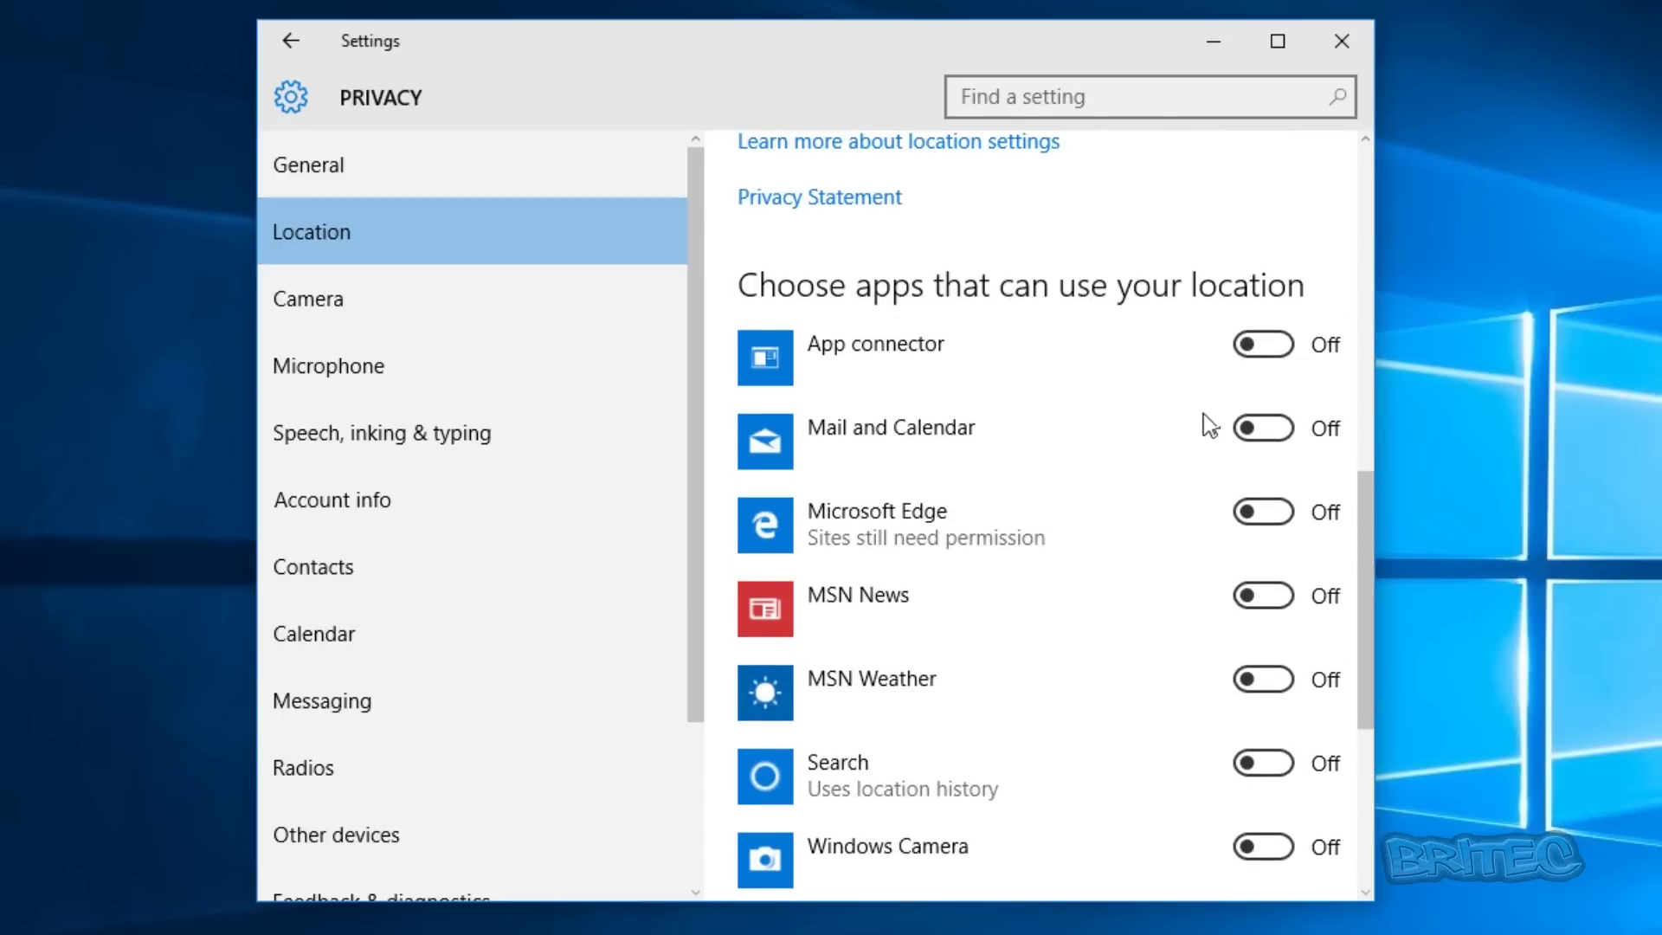
Turn off app access to the camera and the microphone in the privacy settings.
click(362, 306)
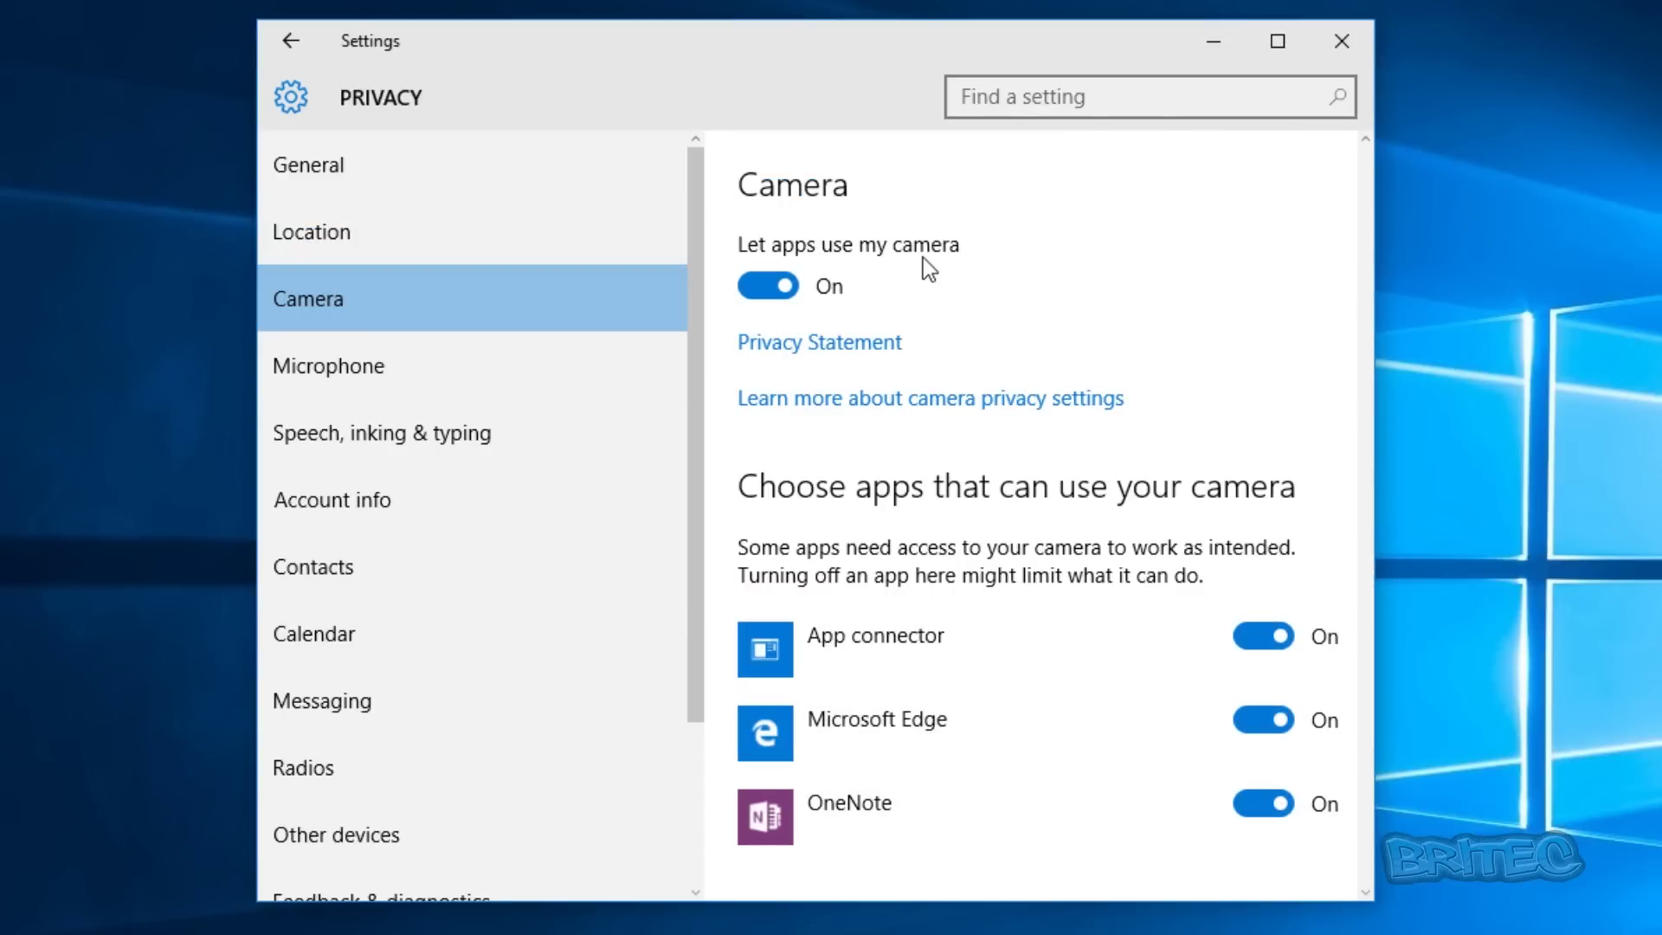
click(774, 291)
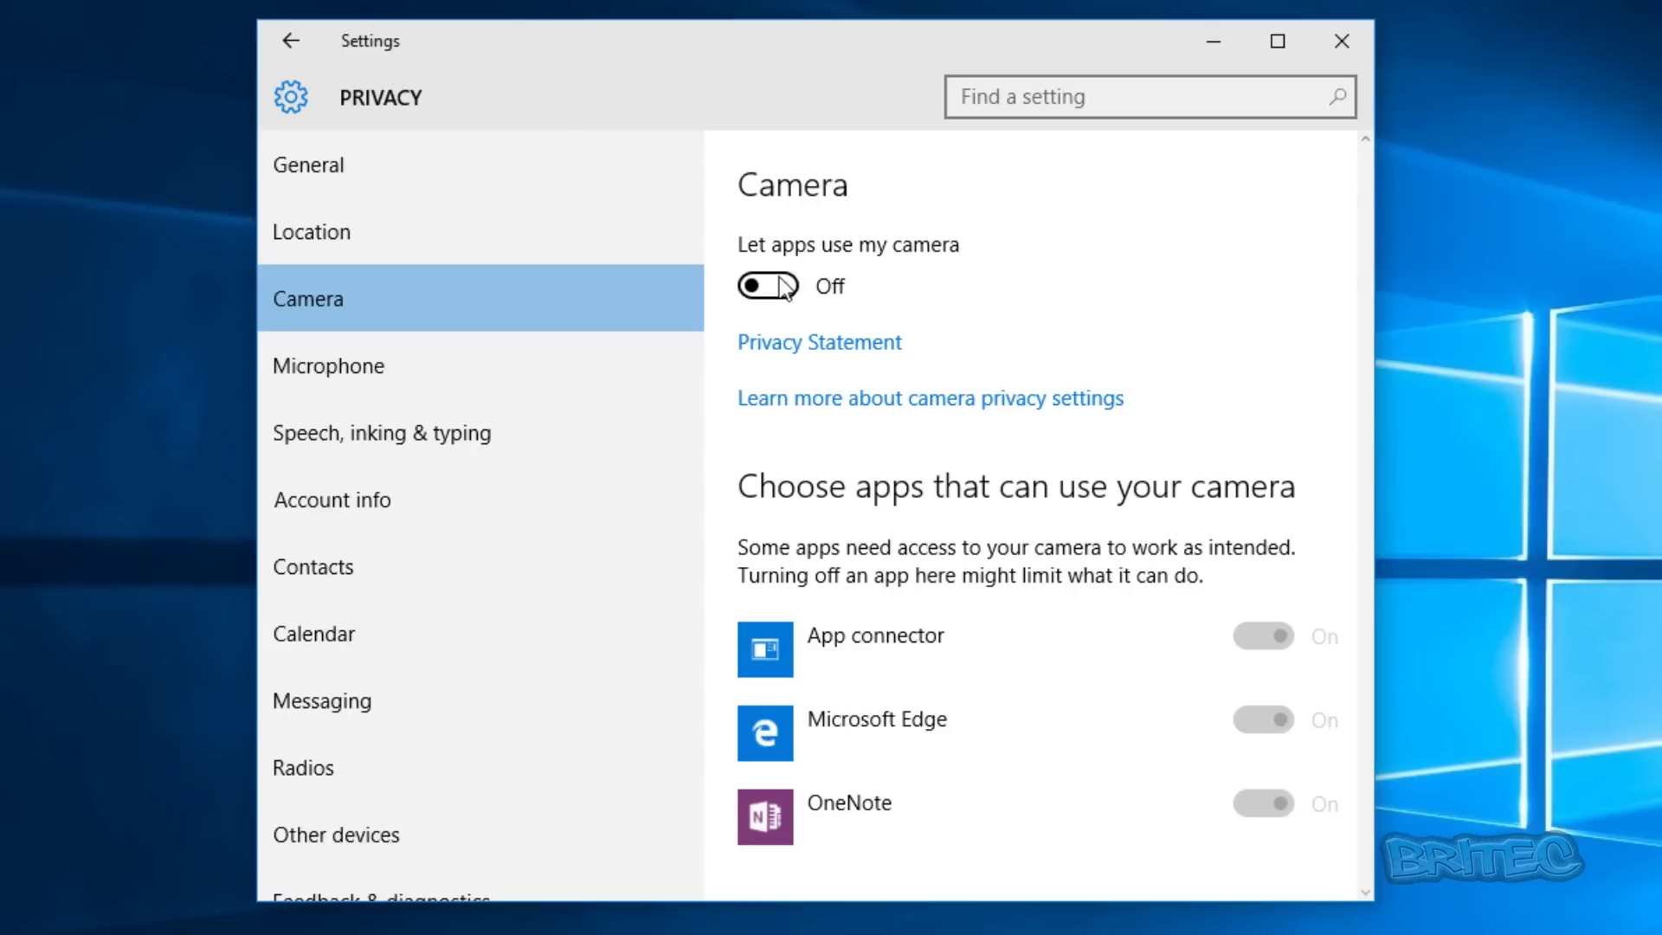
click(376, 377)
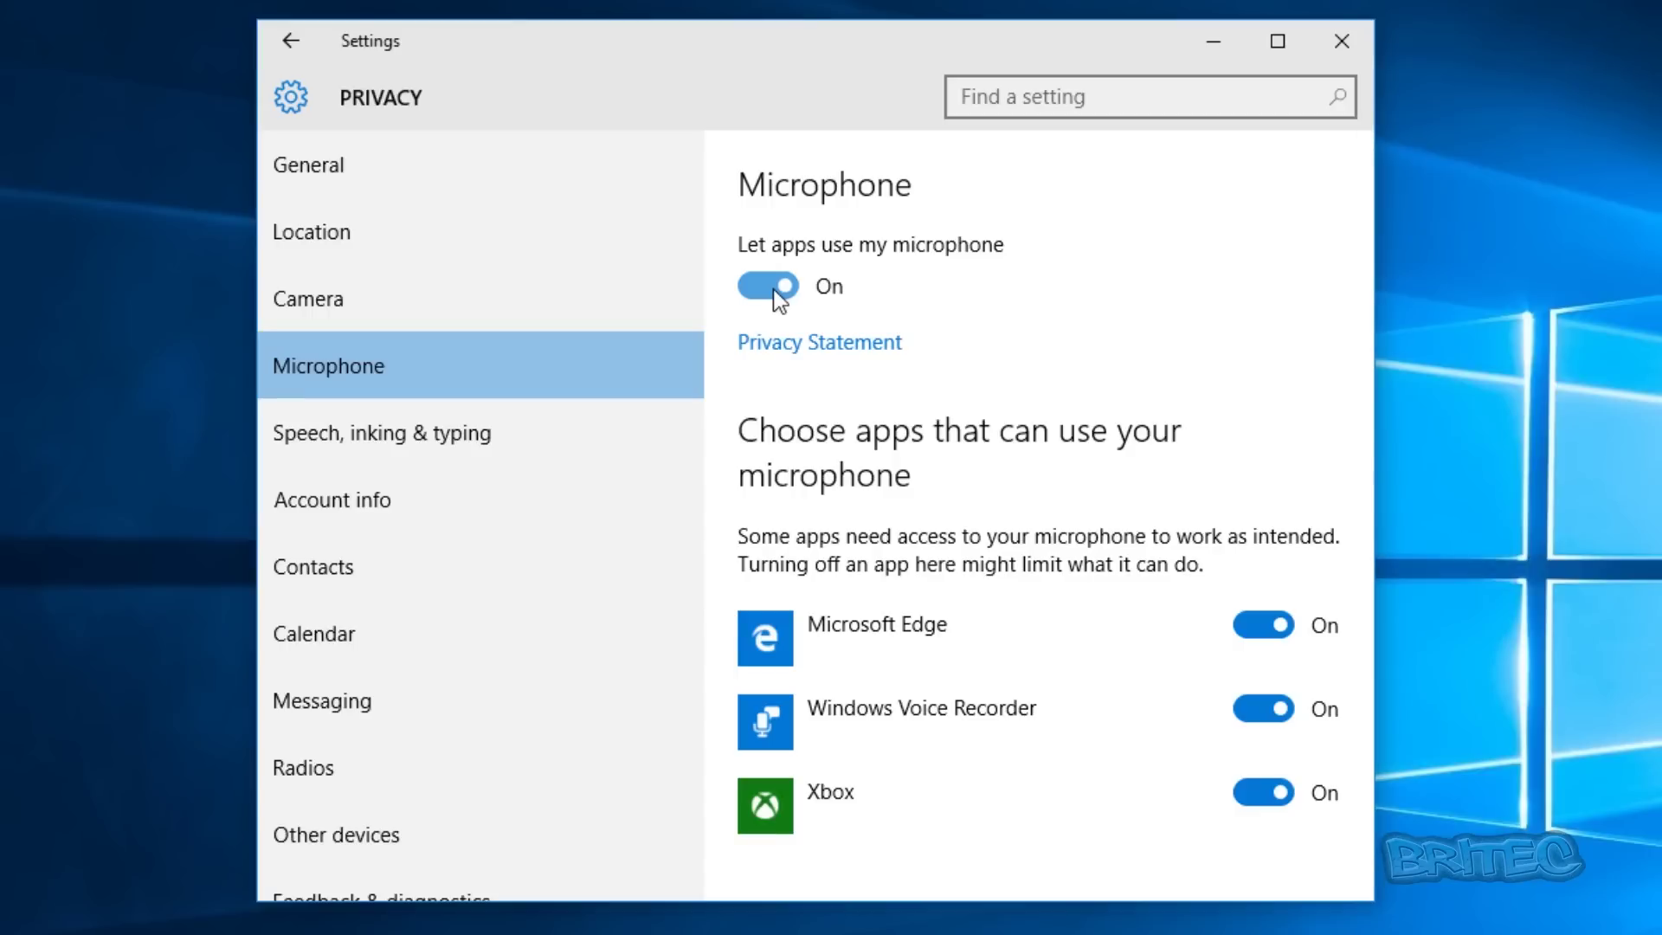
click(773, 290)
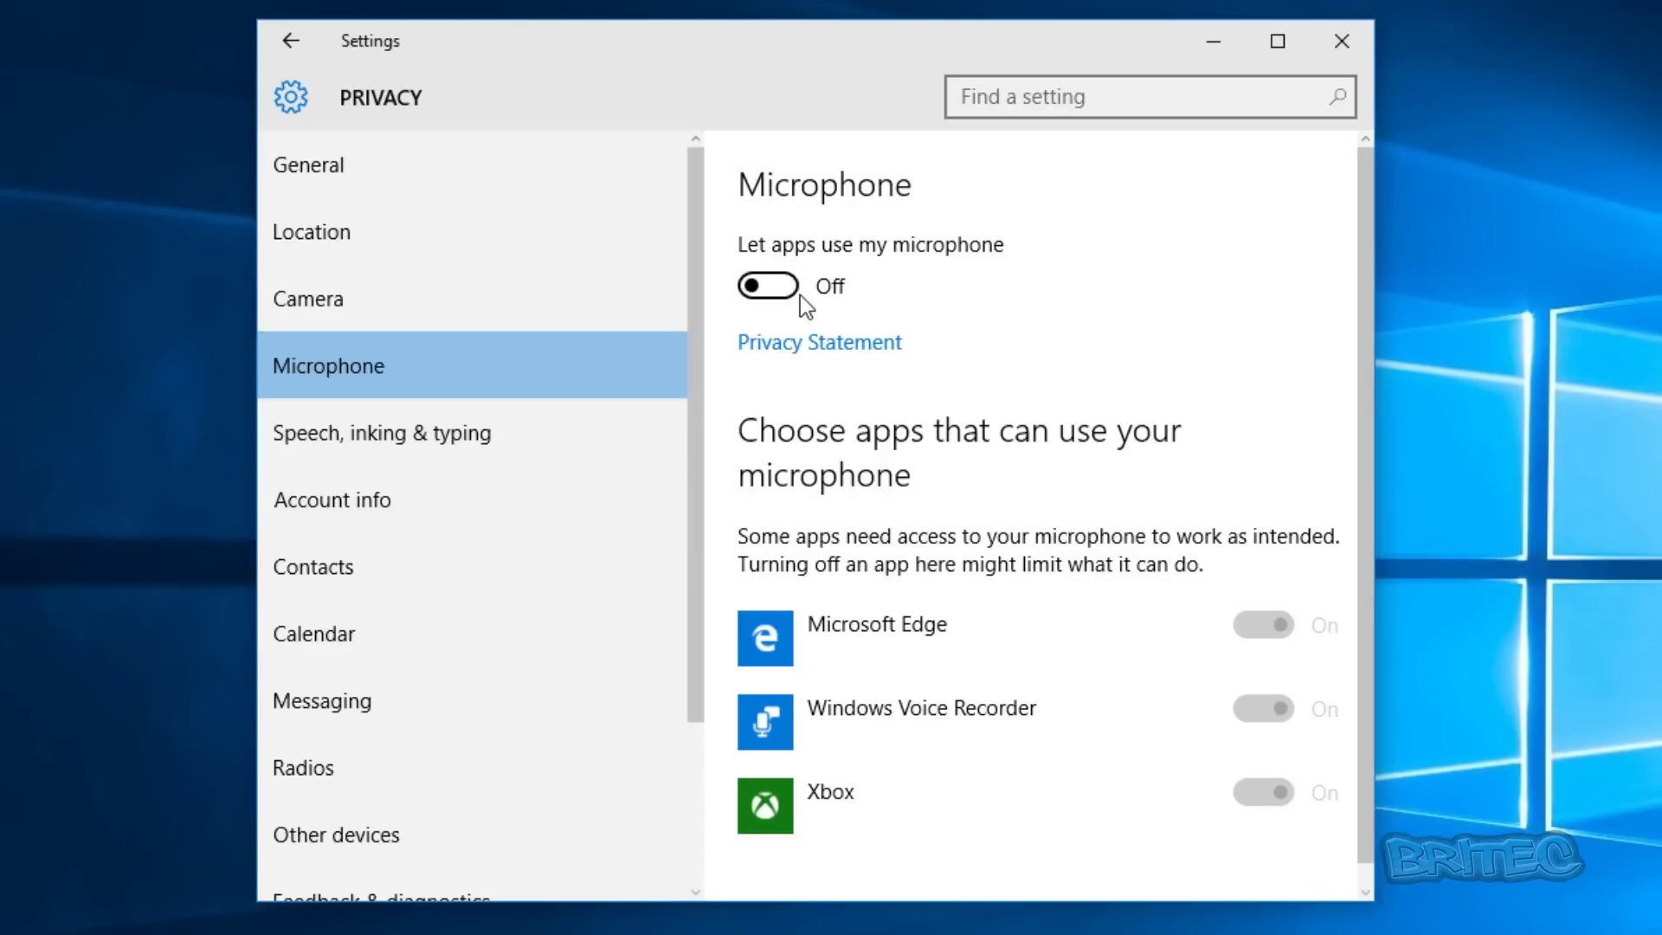
Stop Windows and Cortana from getting to know the user's speech, inking and typing, and confirm turning it off.
click(379, 452)
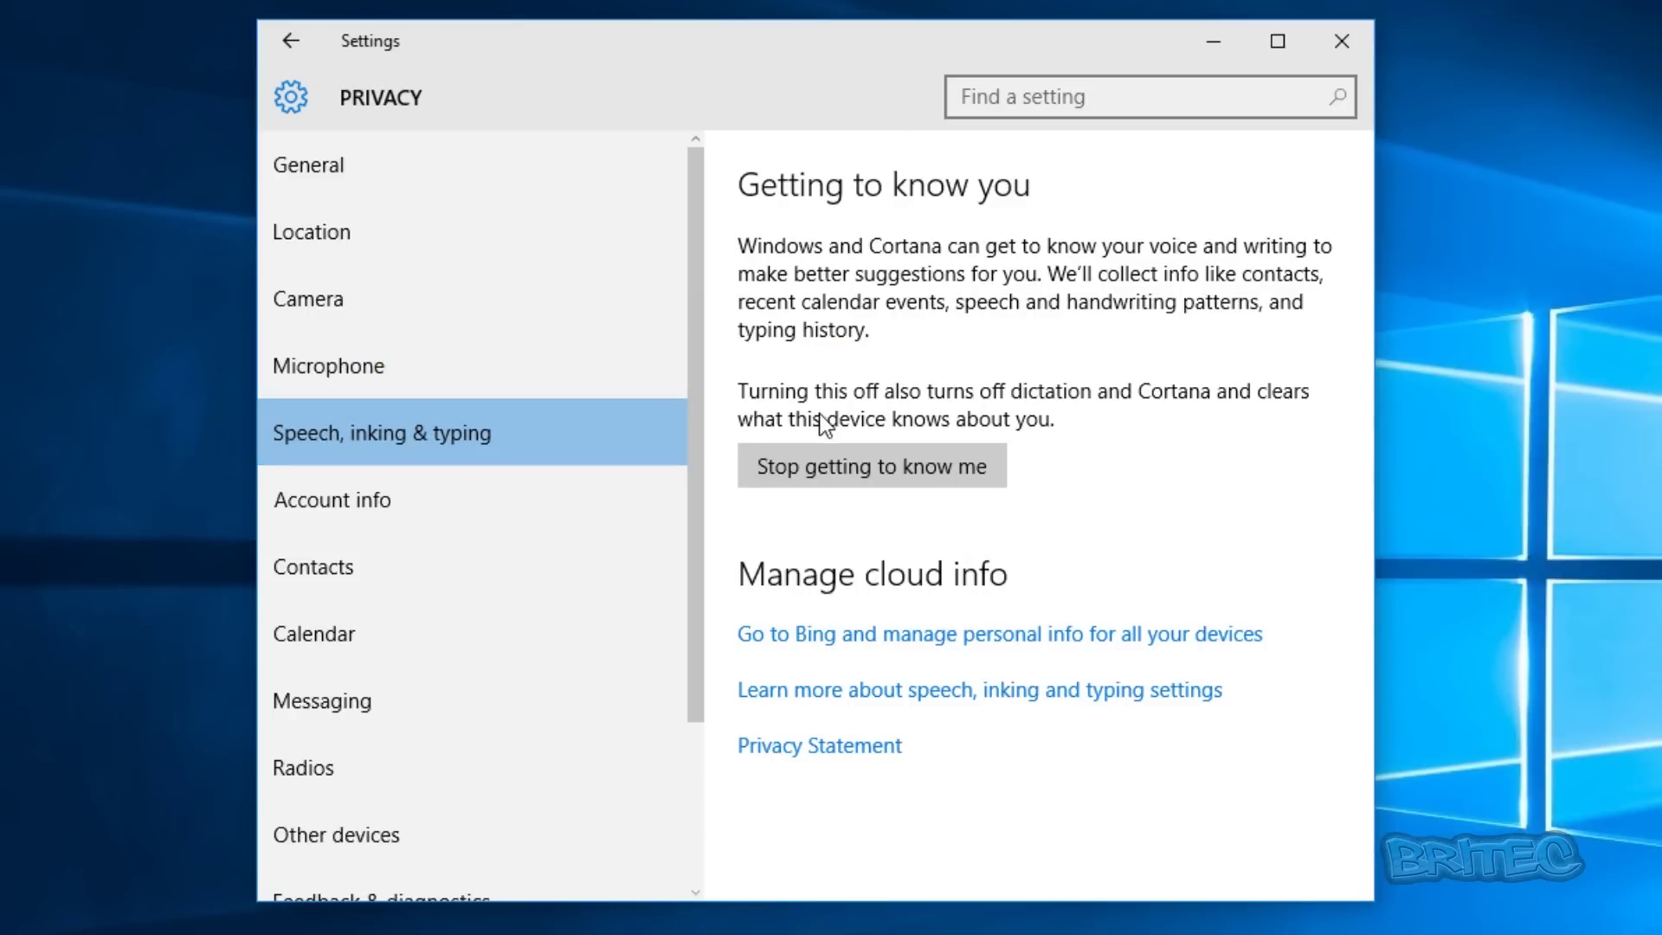
click(838, 478)
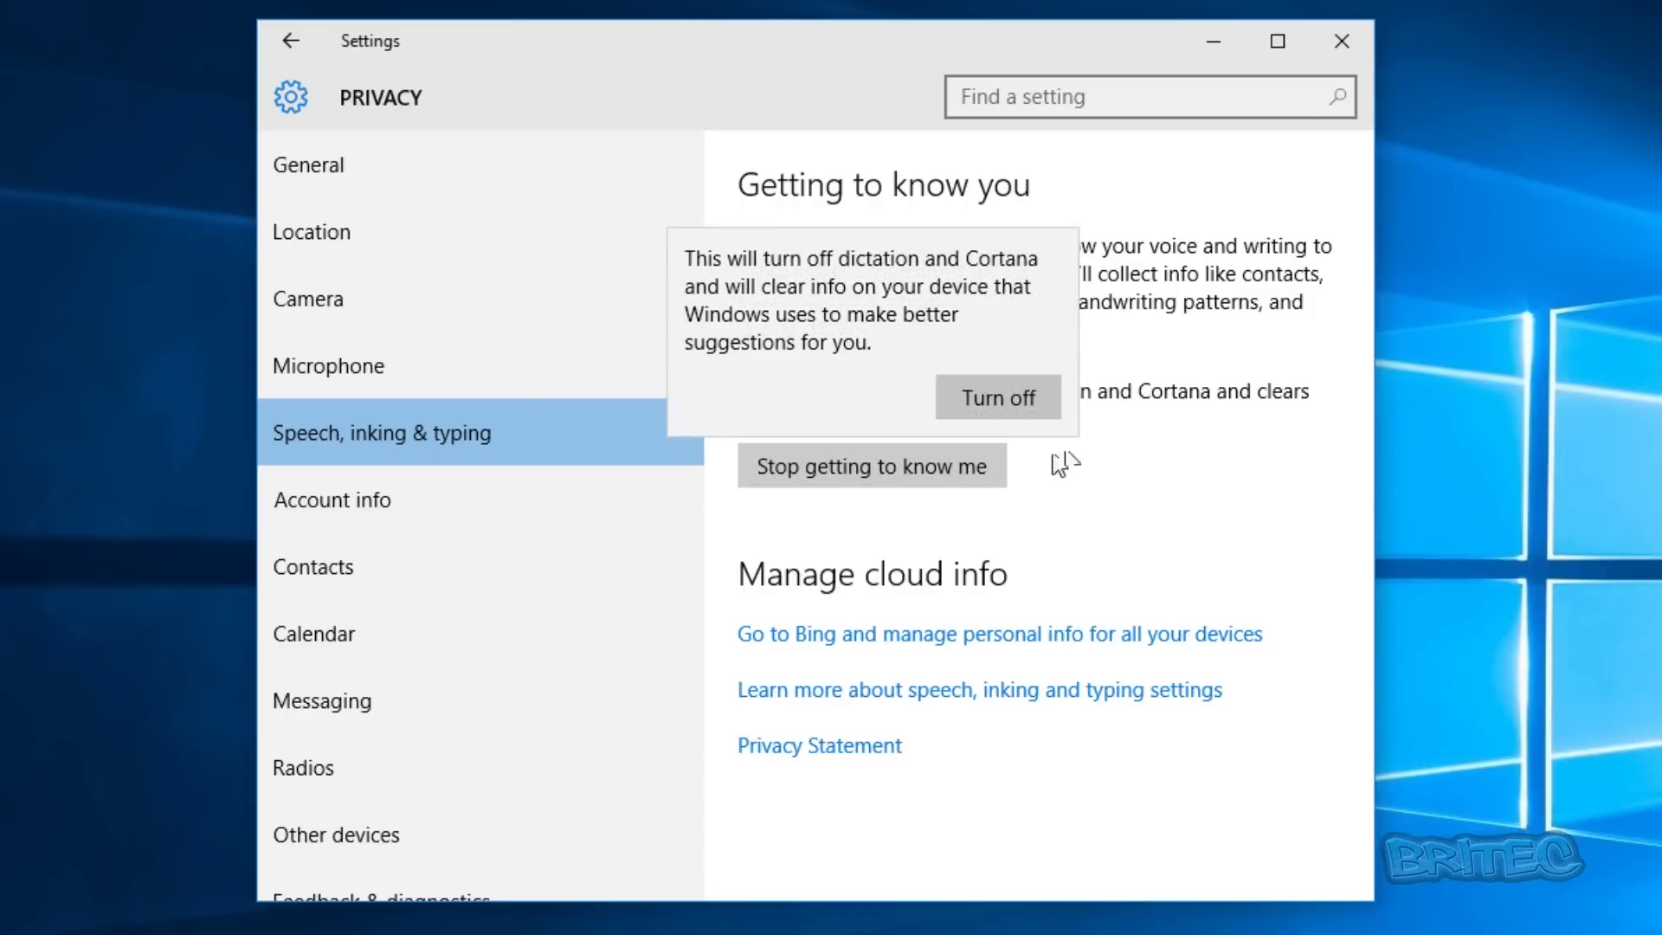
click(990, 400)
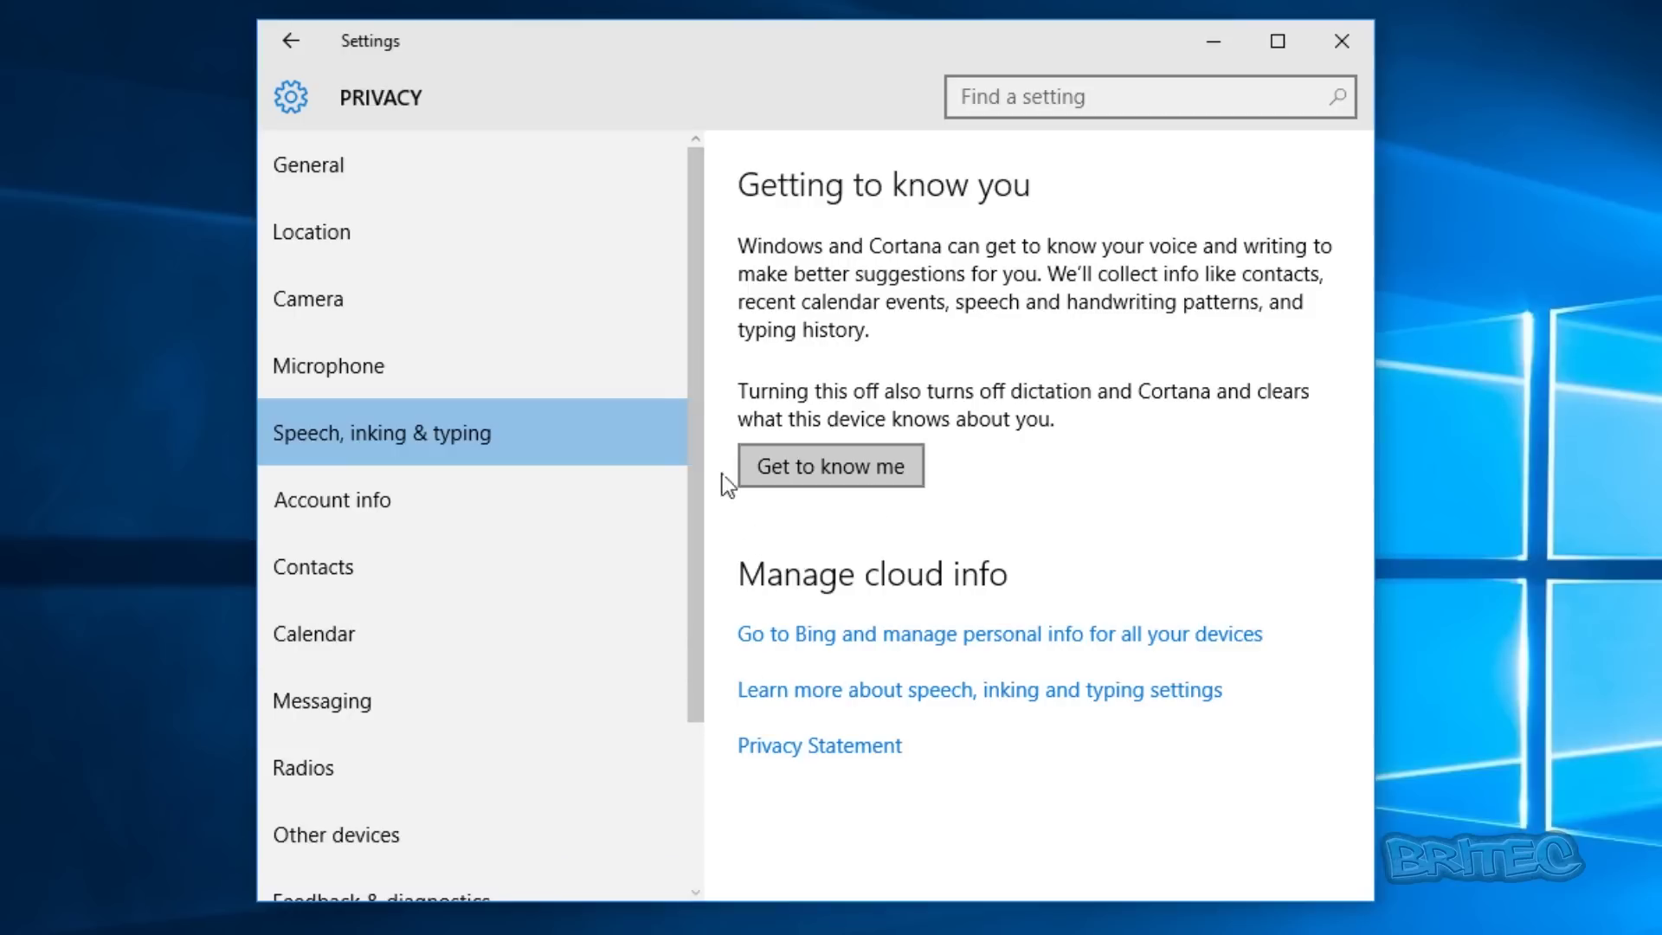
Turn off app access to account info, and contacts access for App connector, Mail and Calendar, and Windows Shell Experience.
click(413, 502)
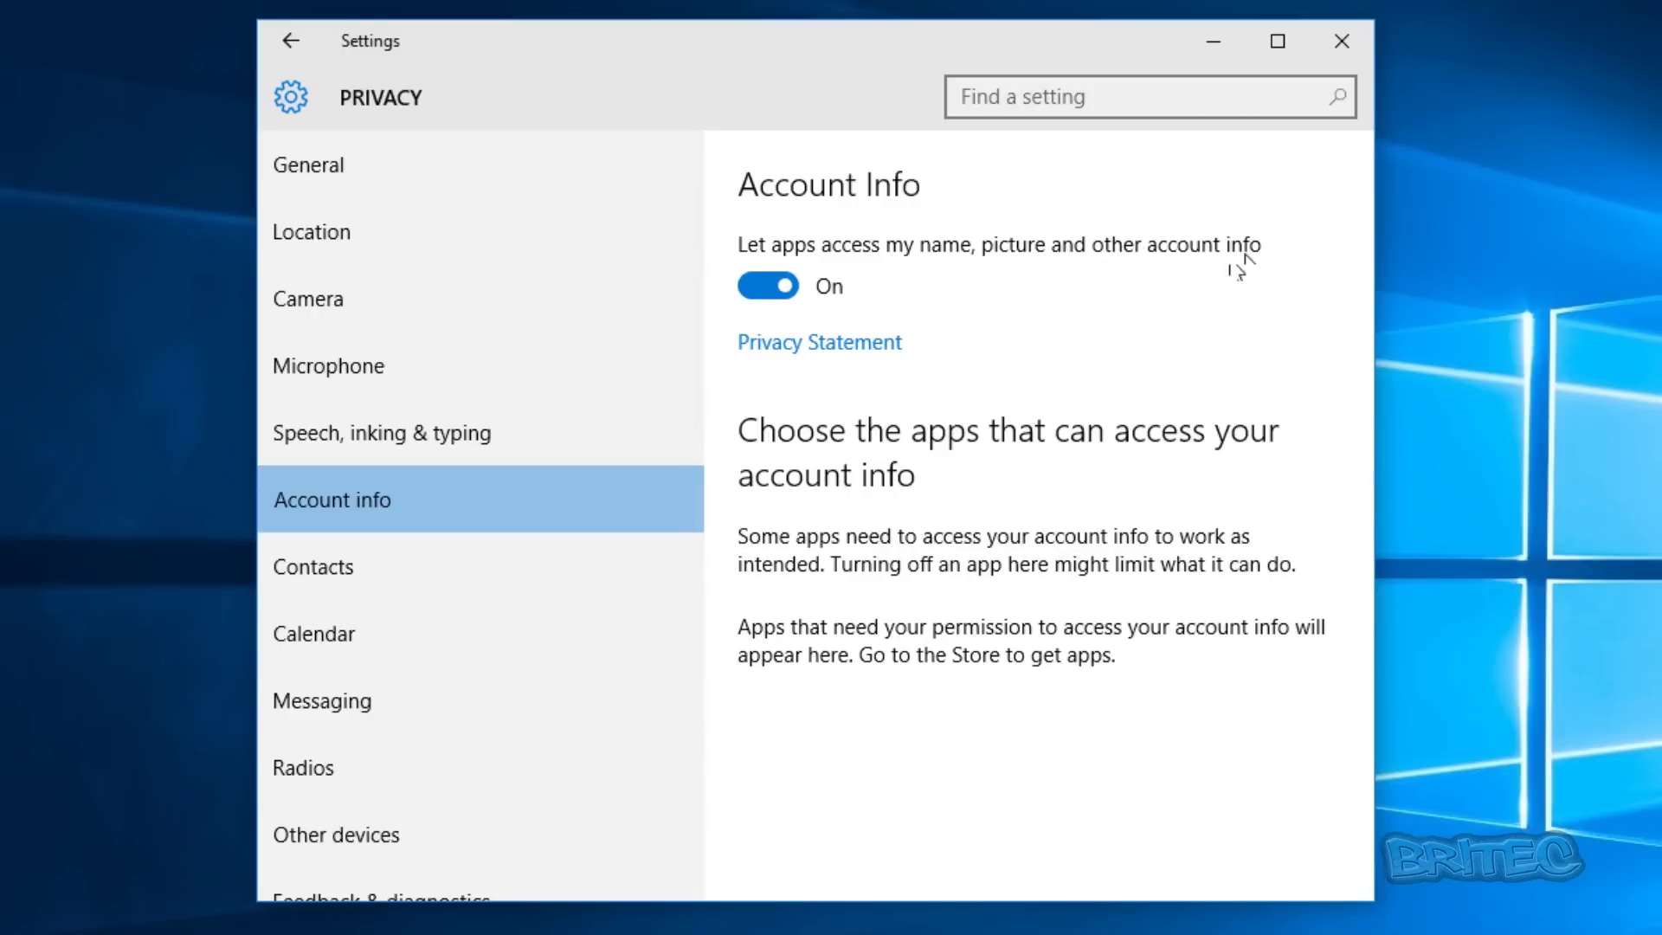
click(784, 300)
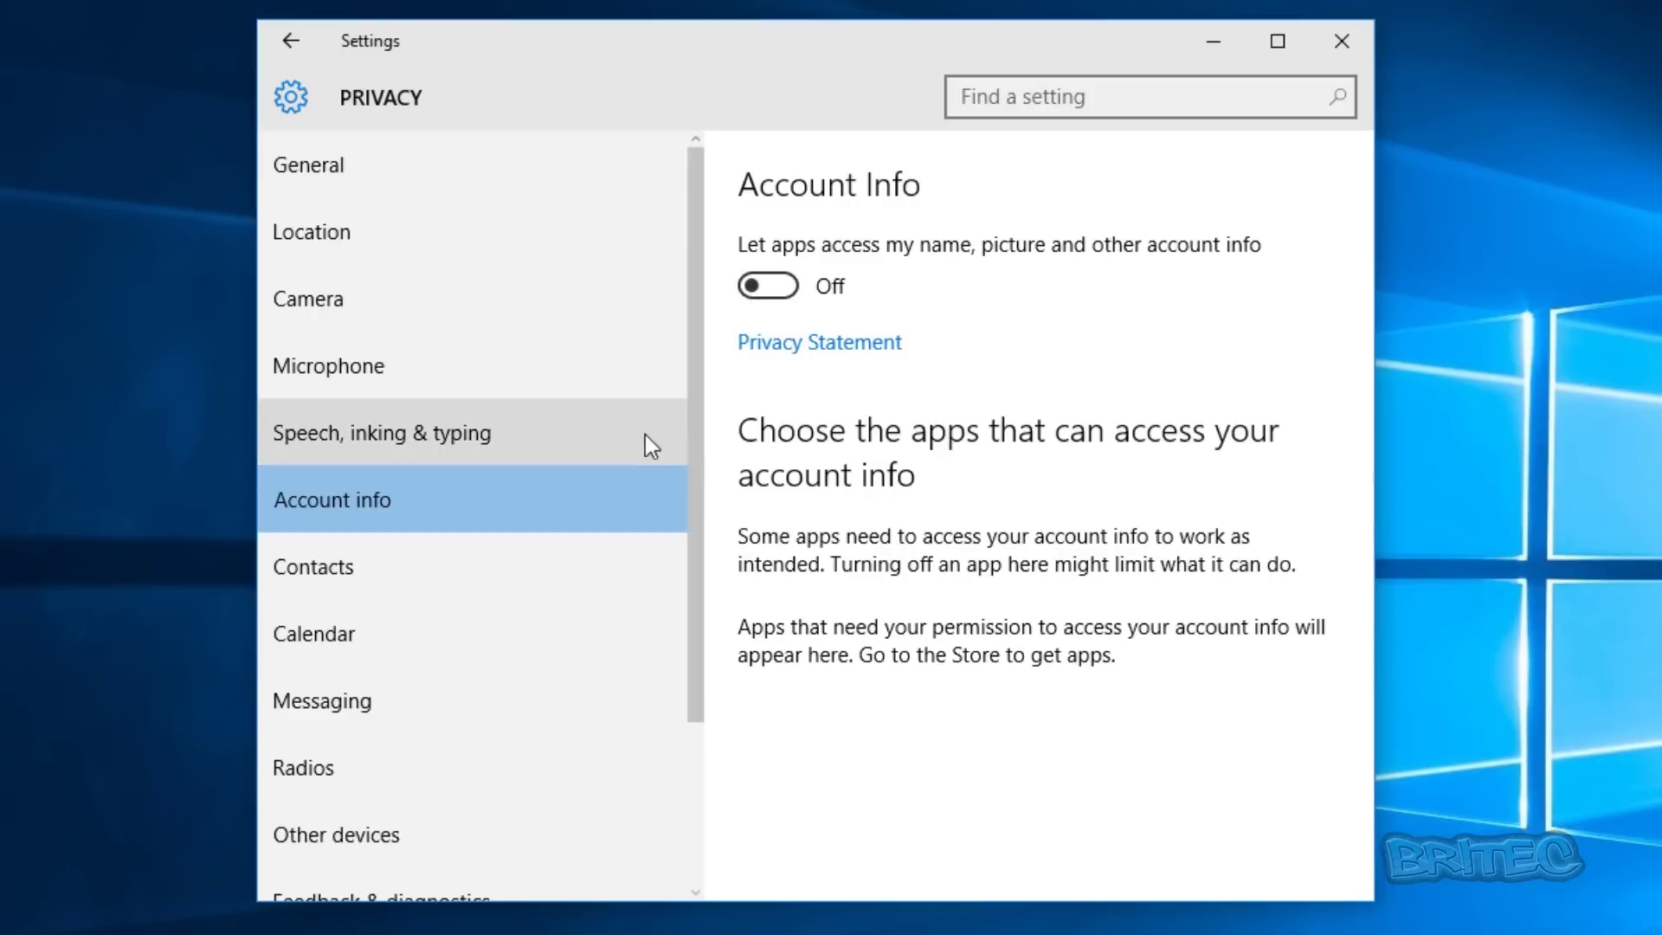
click(339, 569)
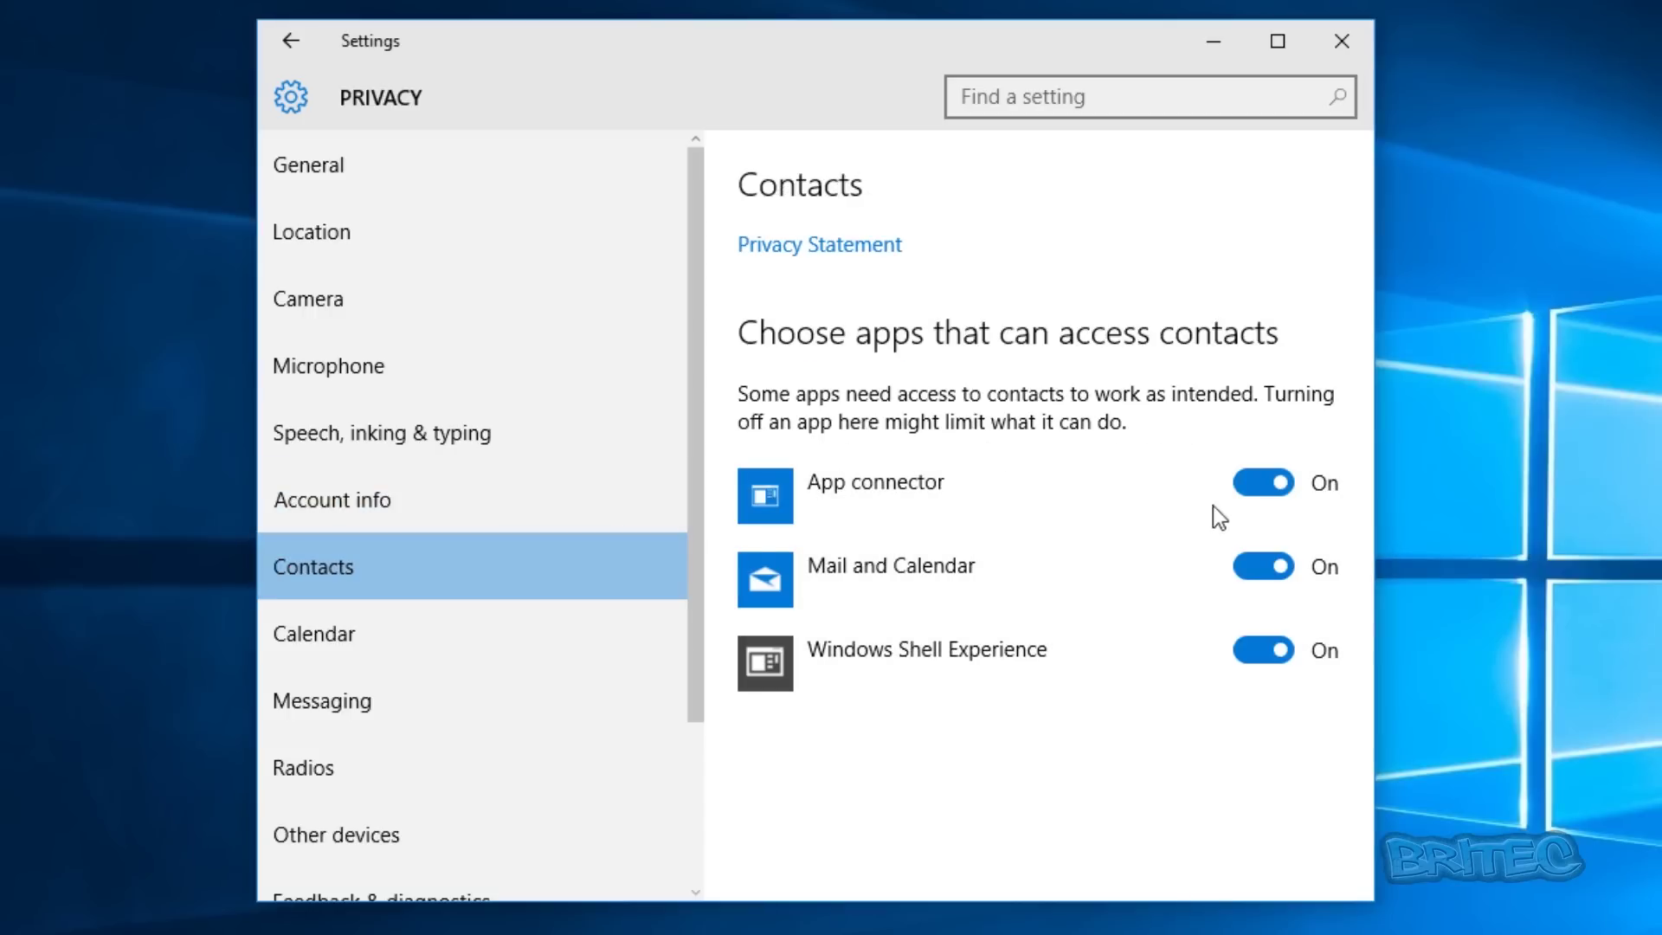
click(1267, 484)
click(1247, 570)
click(1248, 651)
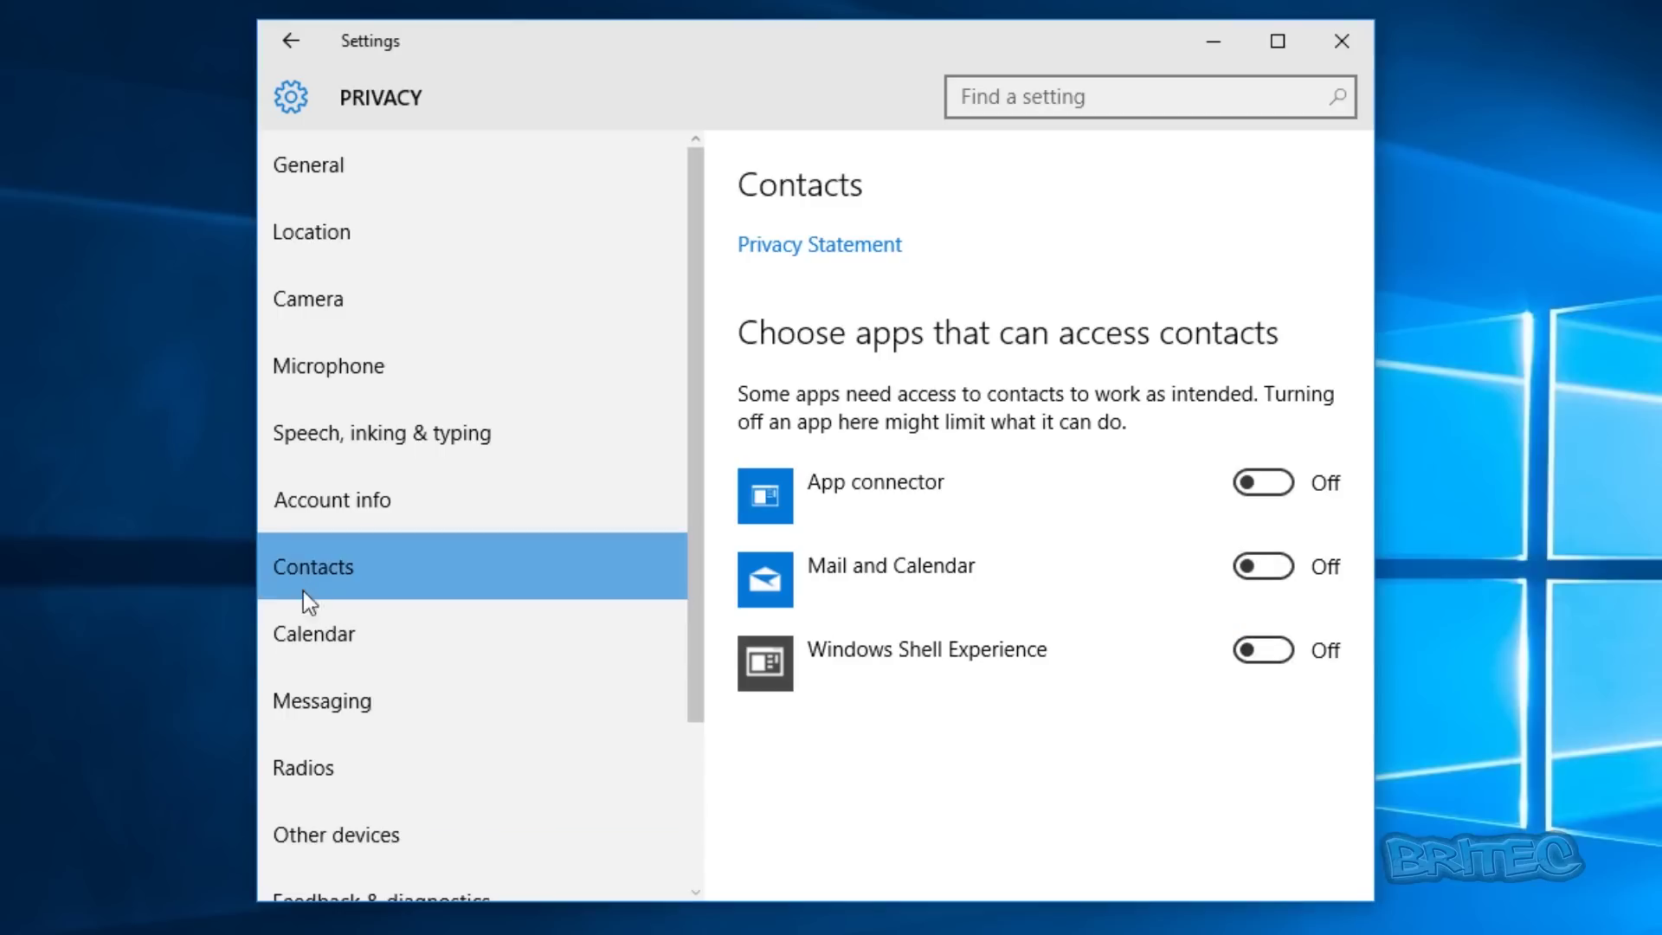
Turn off the setting that lets apps access the calendar.
click(370, 631)
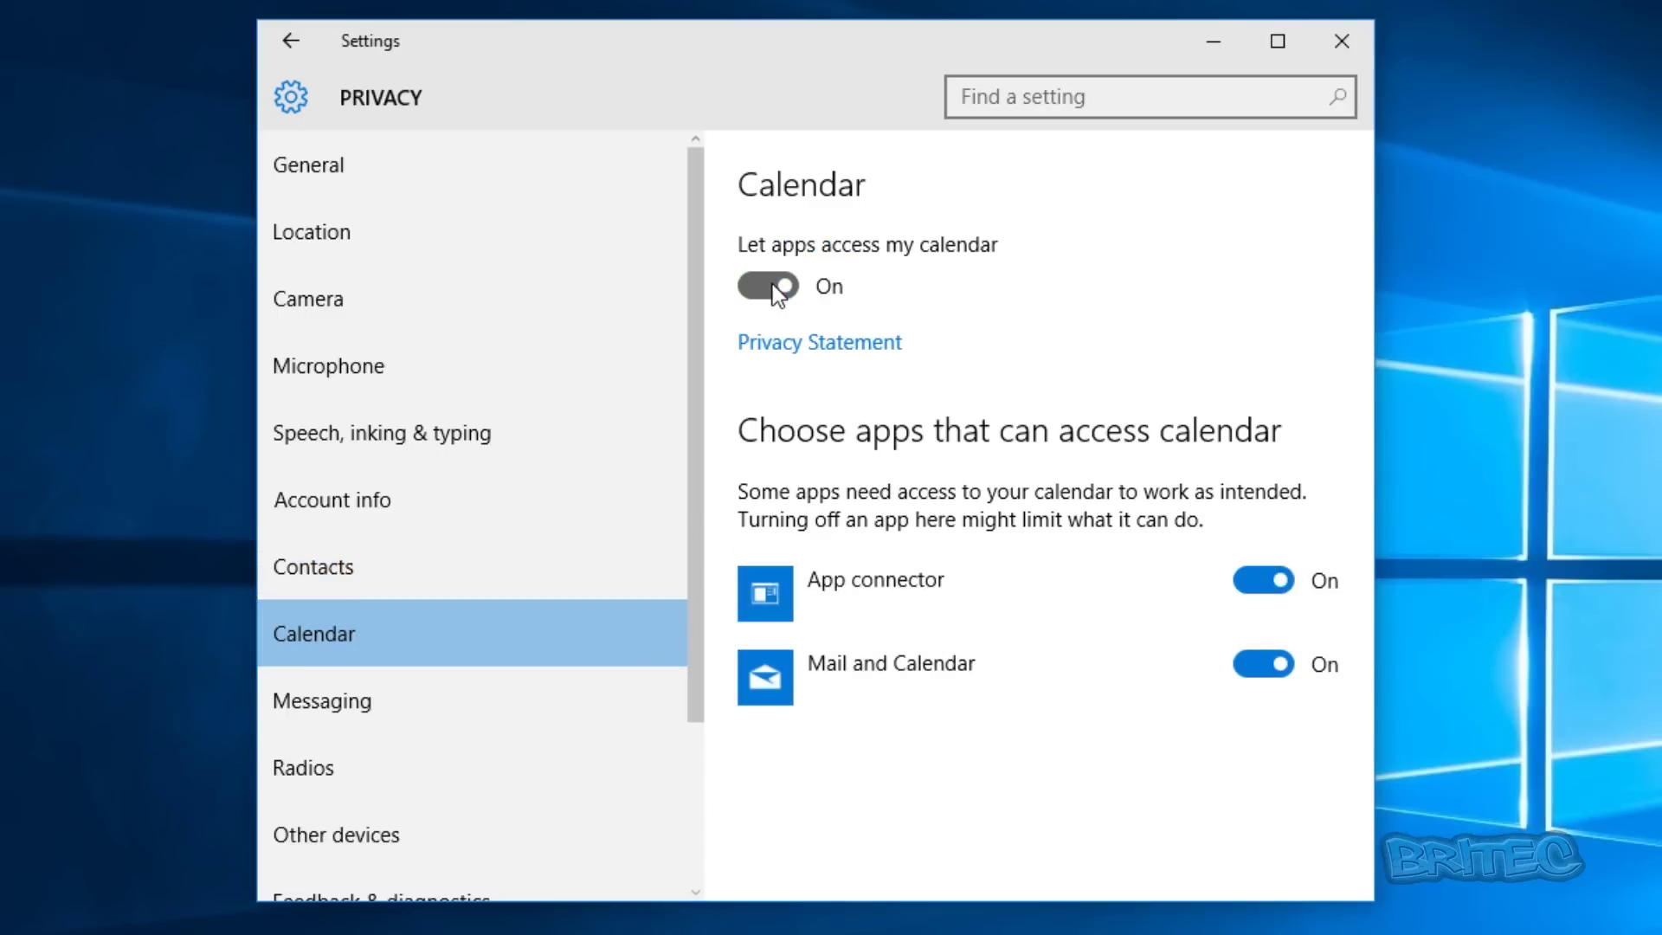
click(771, 283)
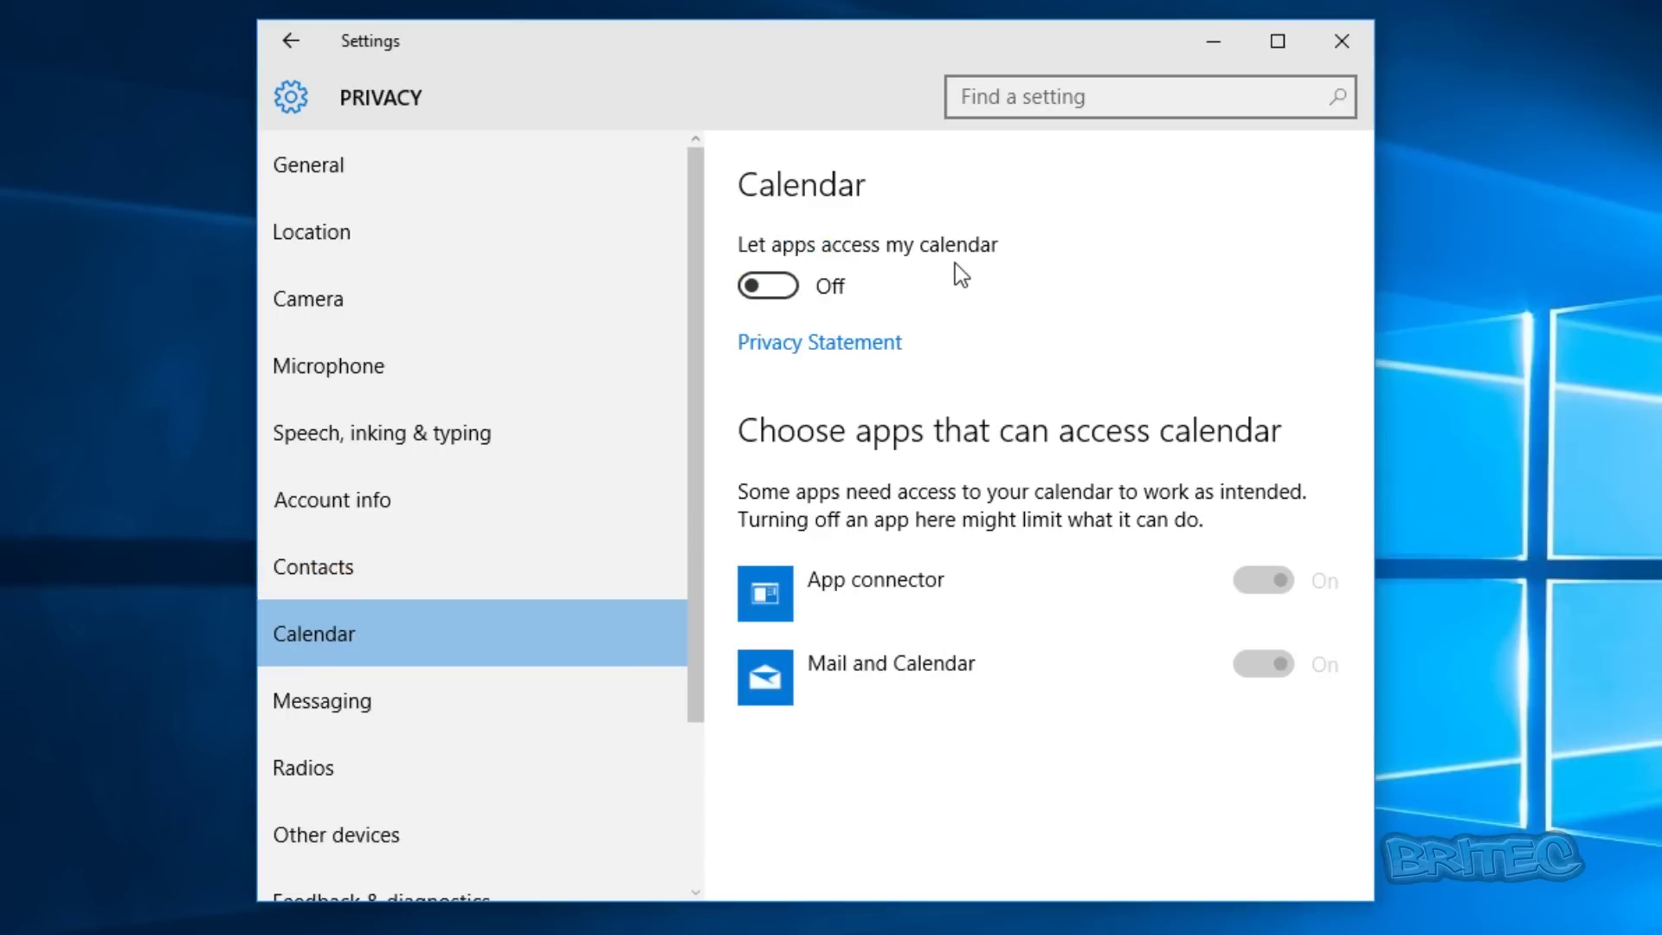
click(871, 358)
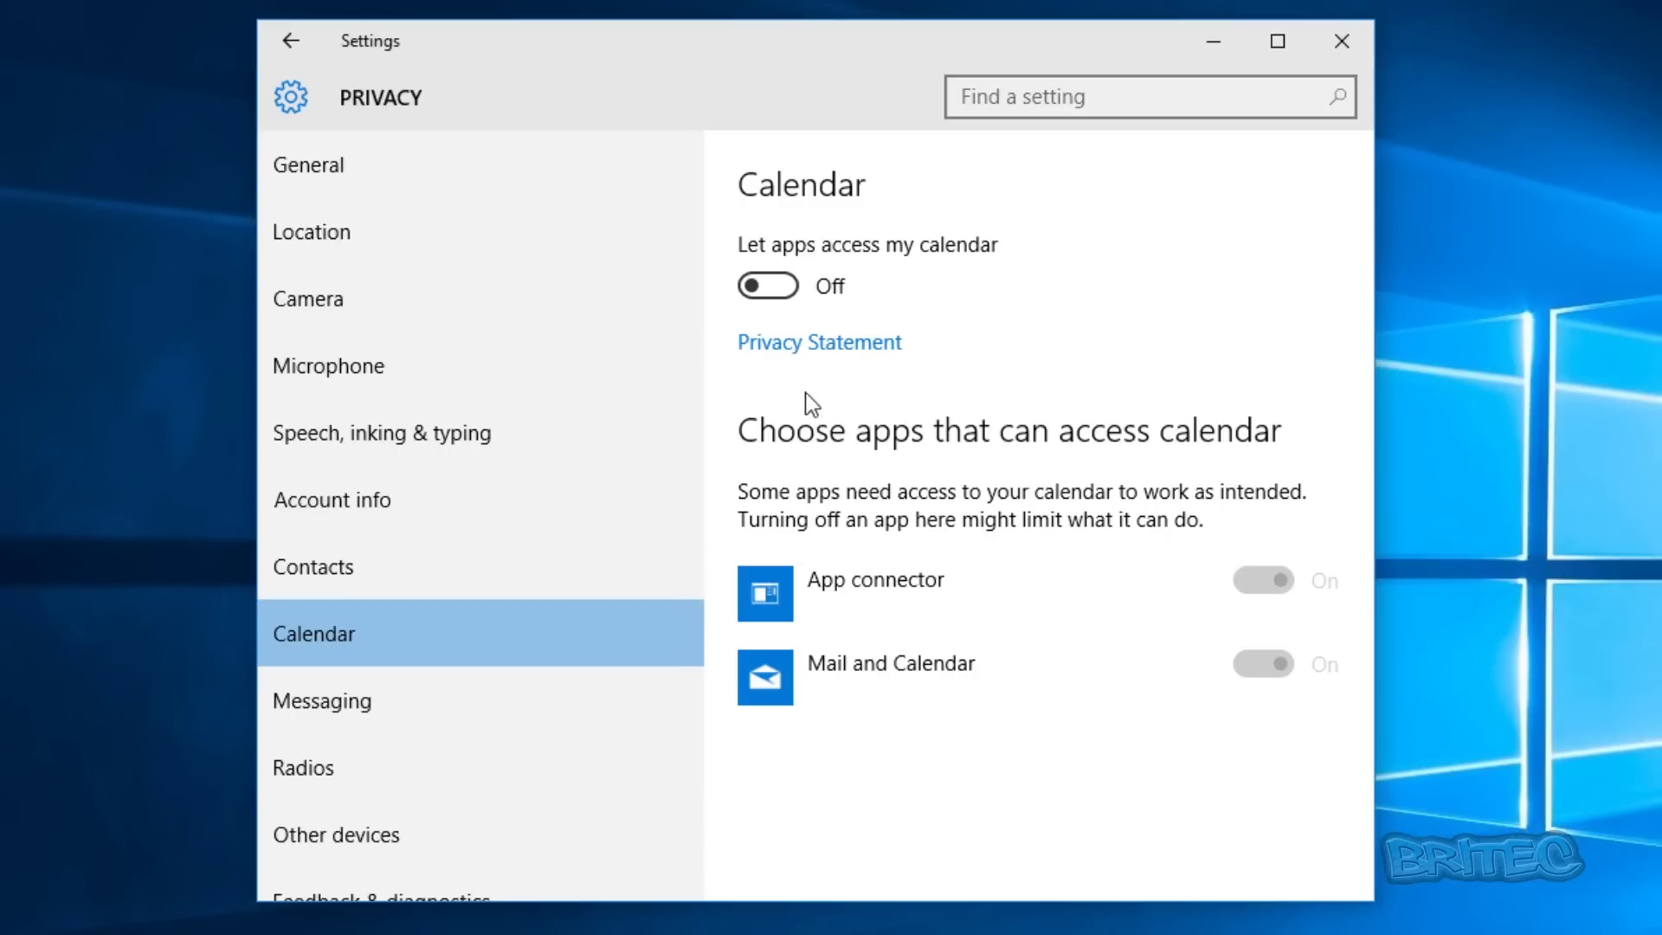
click(783, 287)
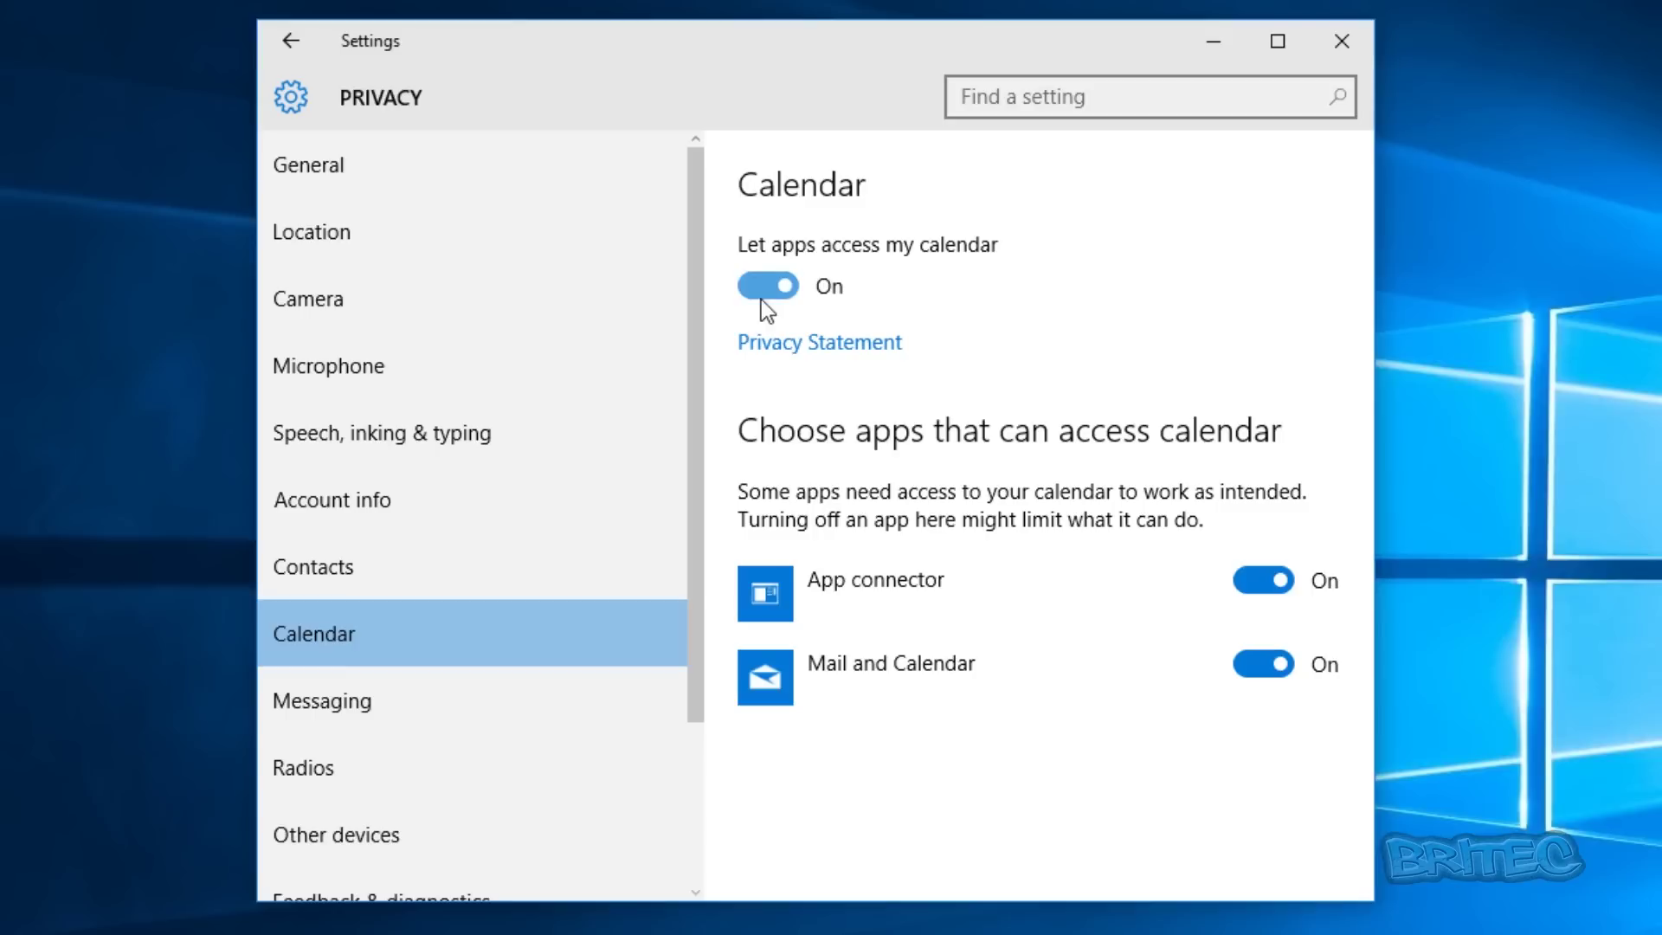
click(760, 289)
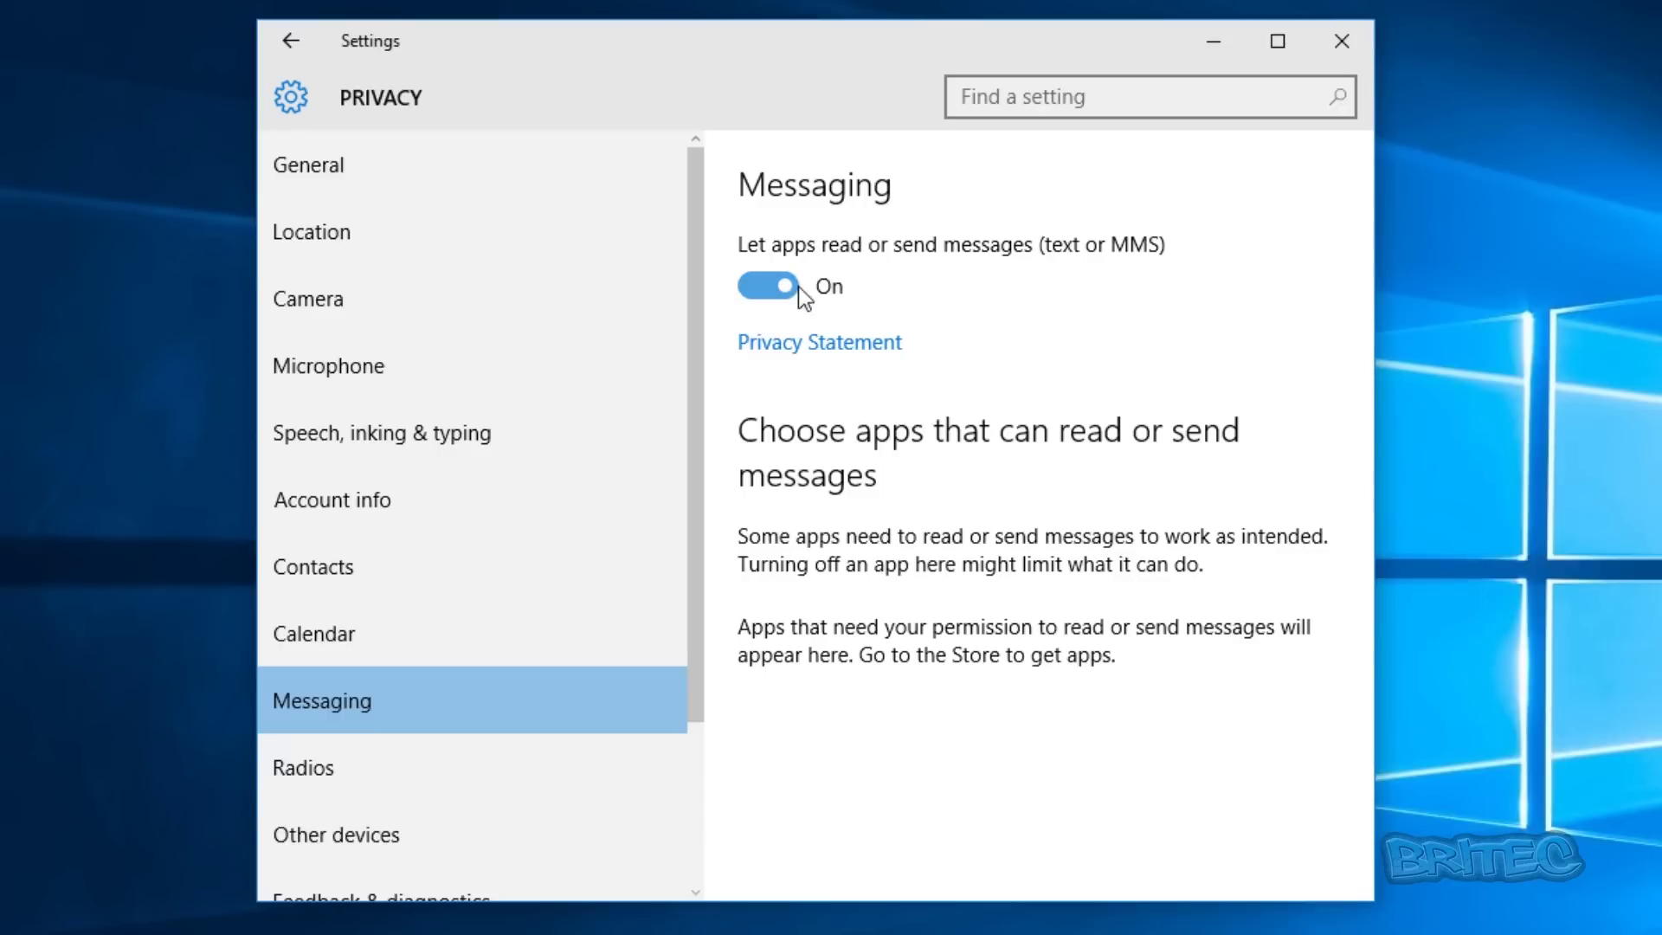
Turn off the permissions that let apps read or send messages and control radios.
click(775, 289)
click(392, 777)
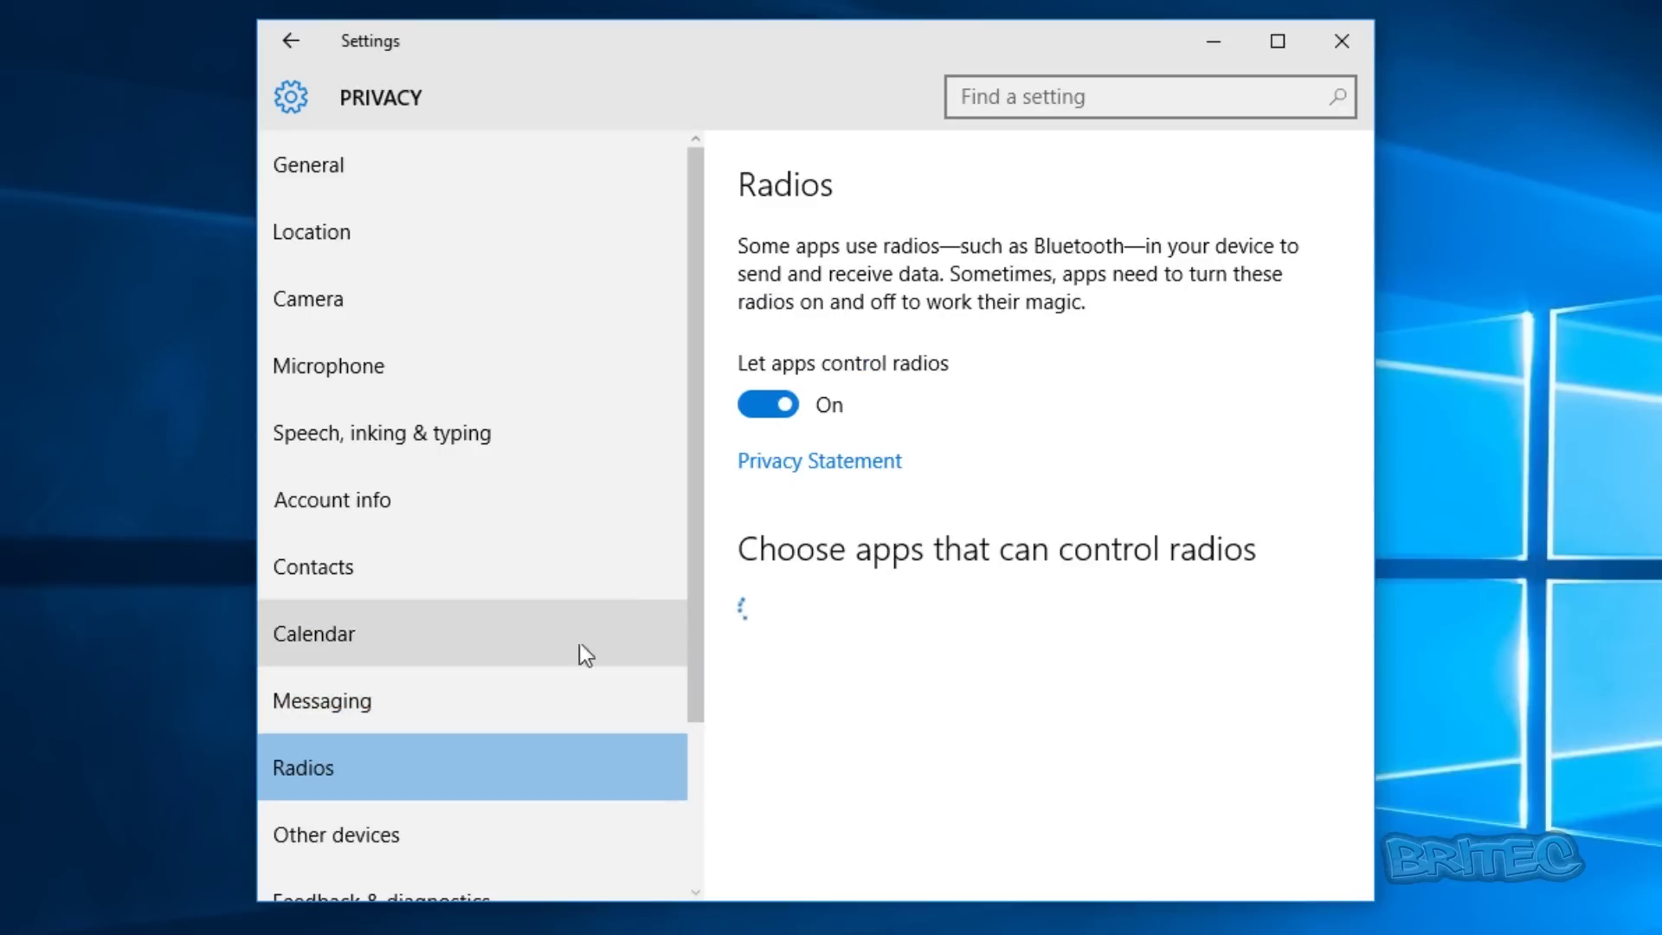
click(773, 406)
Turn off automatic sharing and syncing of app info with unpaired wireless devices in the other devices settings.
scroll(362, 745, down, 3)
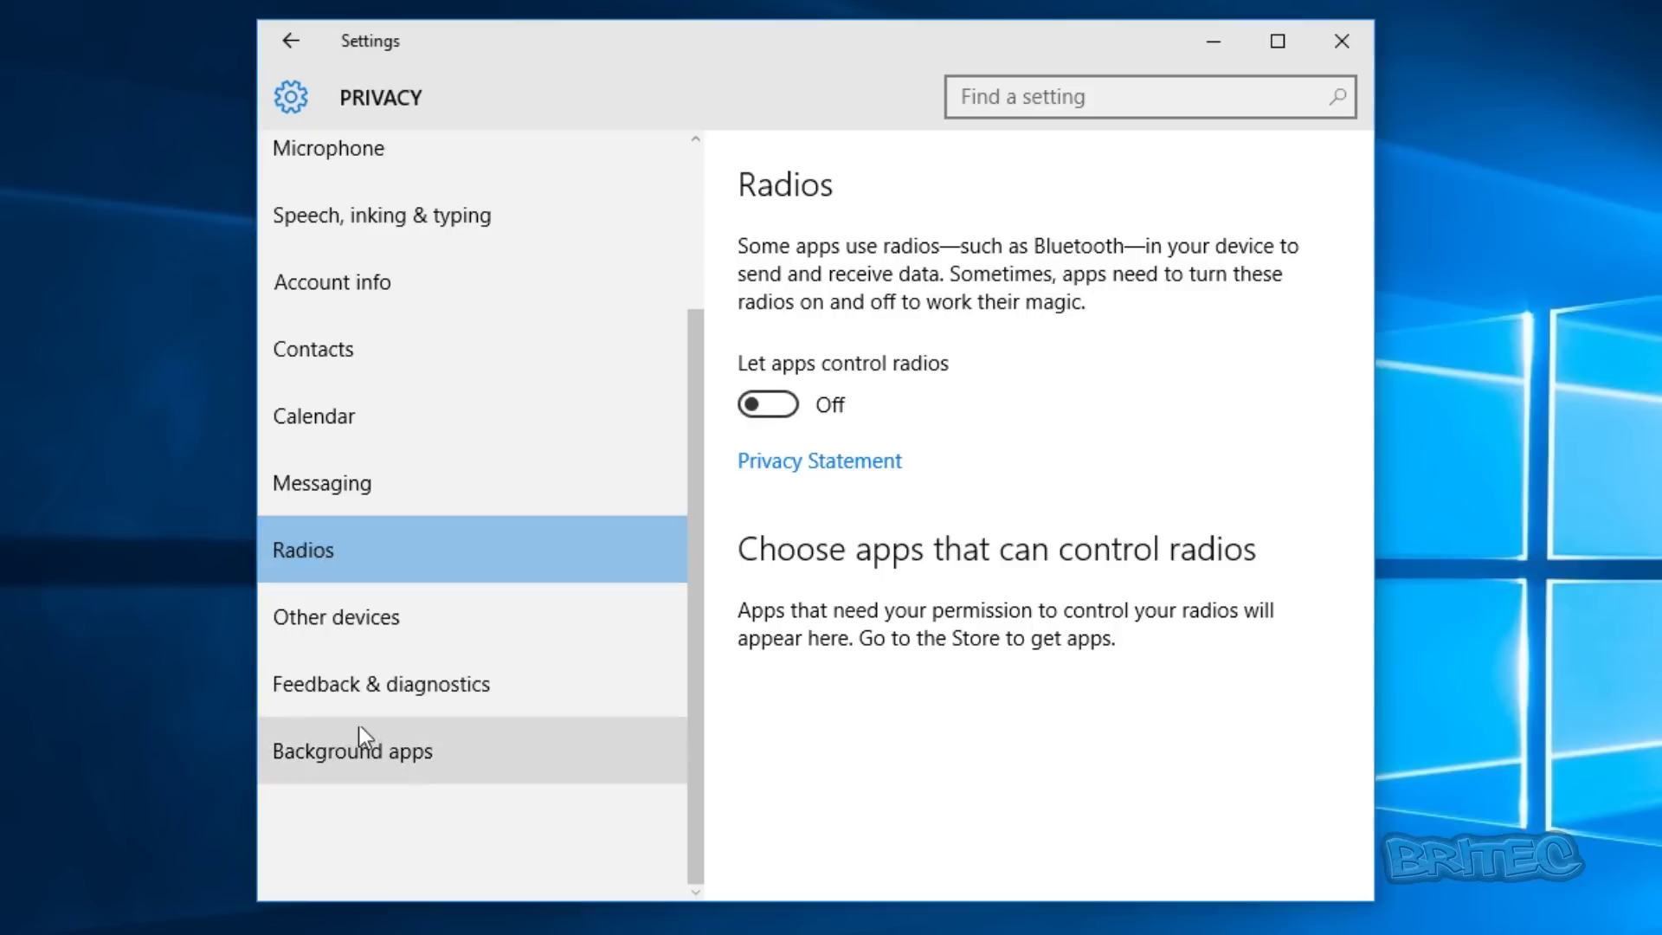
click(371, 621)
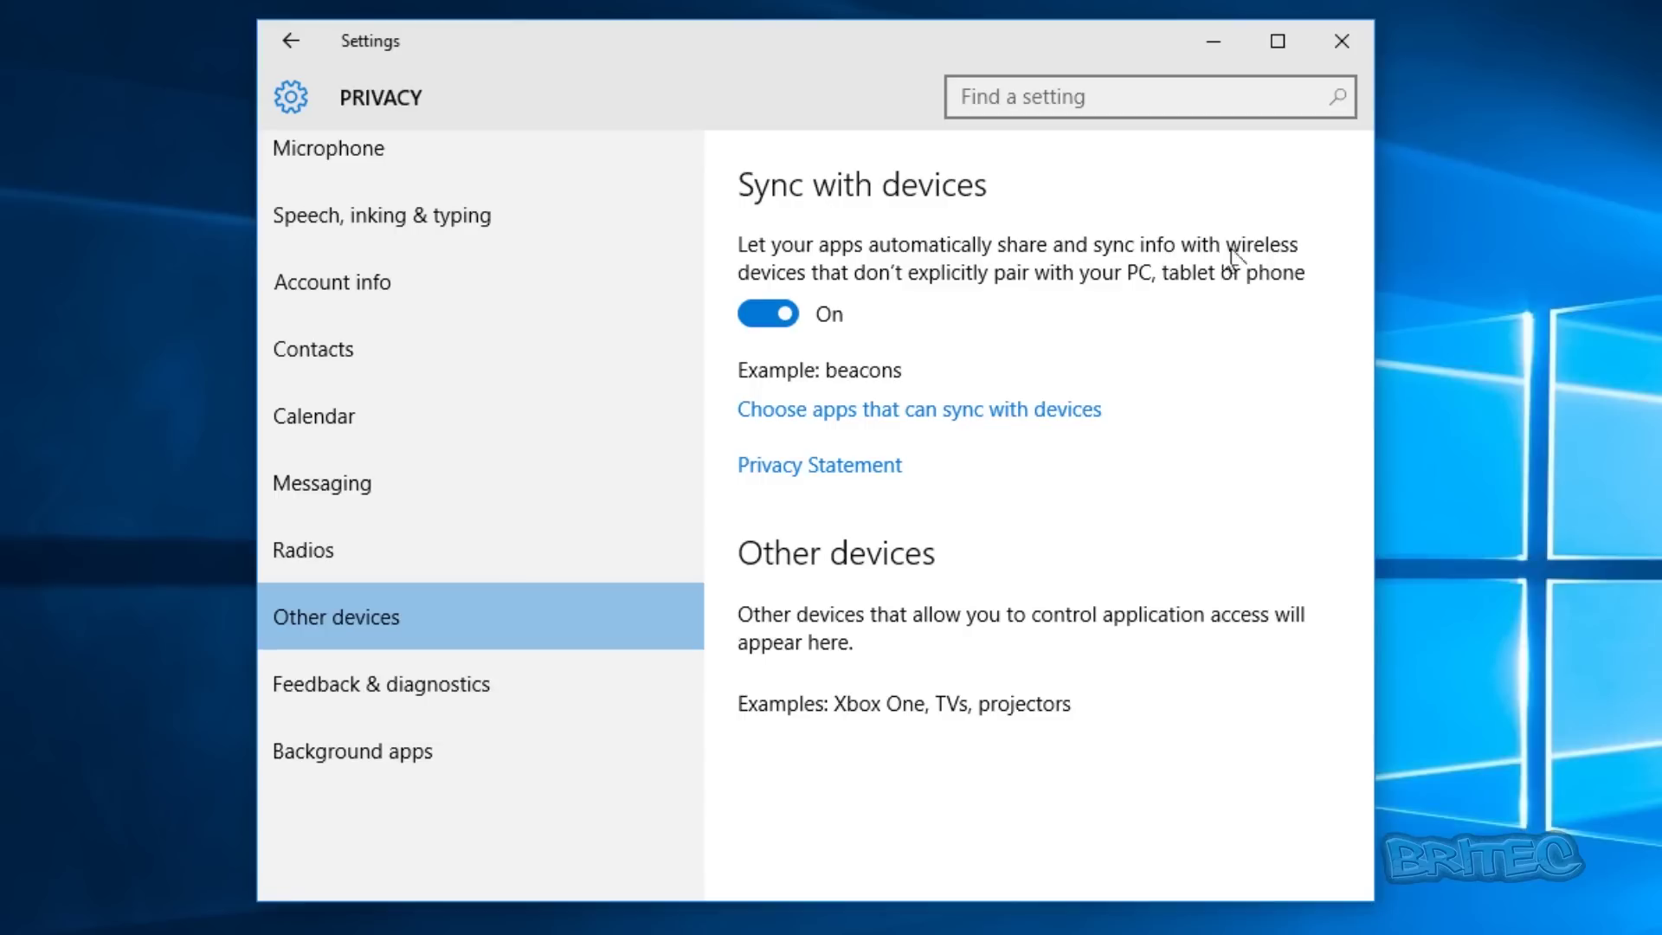
click(782, 323)
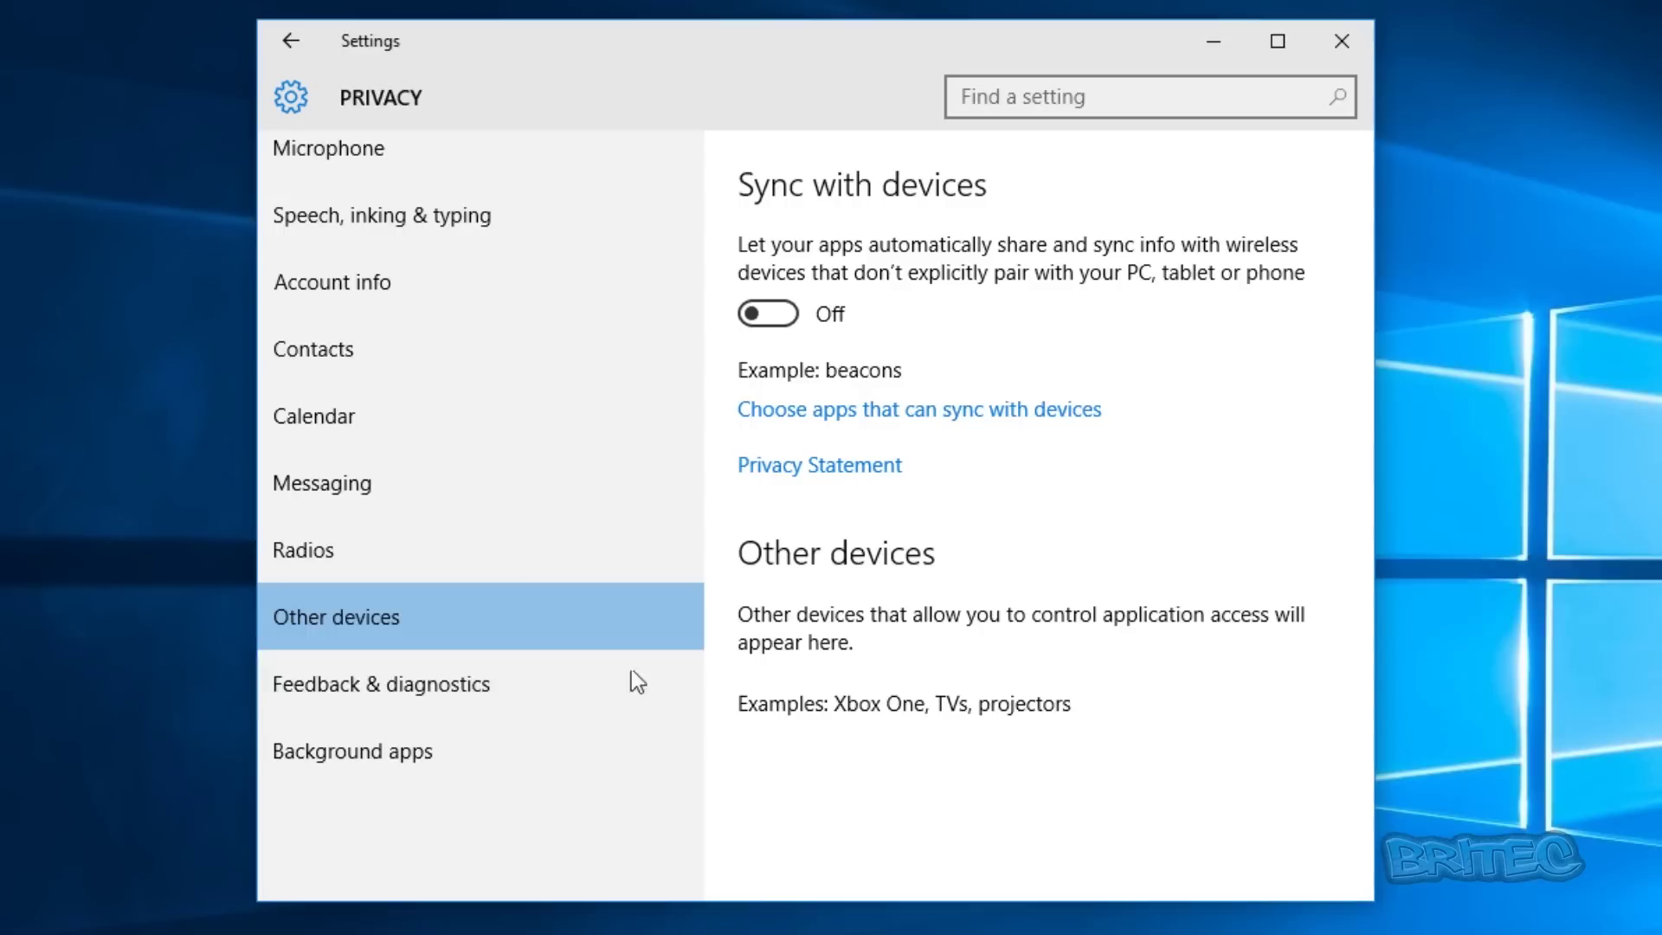
Examine the feedback and diagnostics settings and the available options for how often Windows asks for feedback.
click(368, 675)
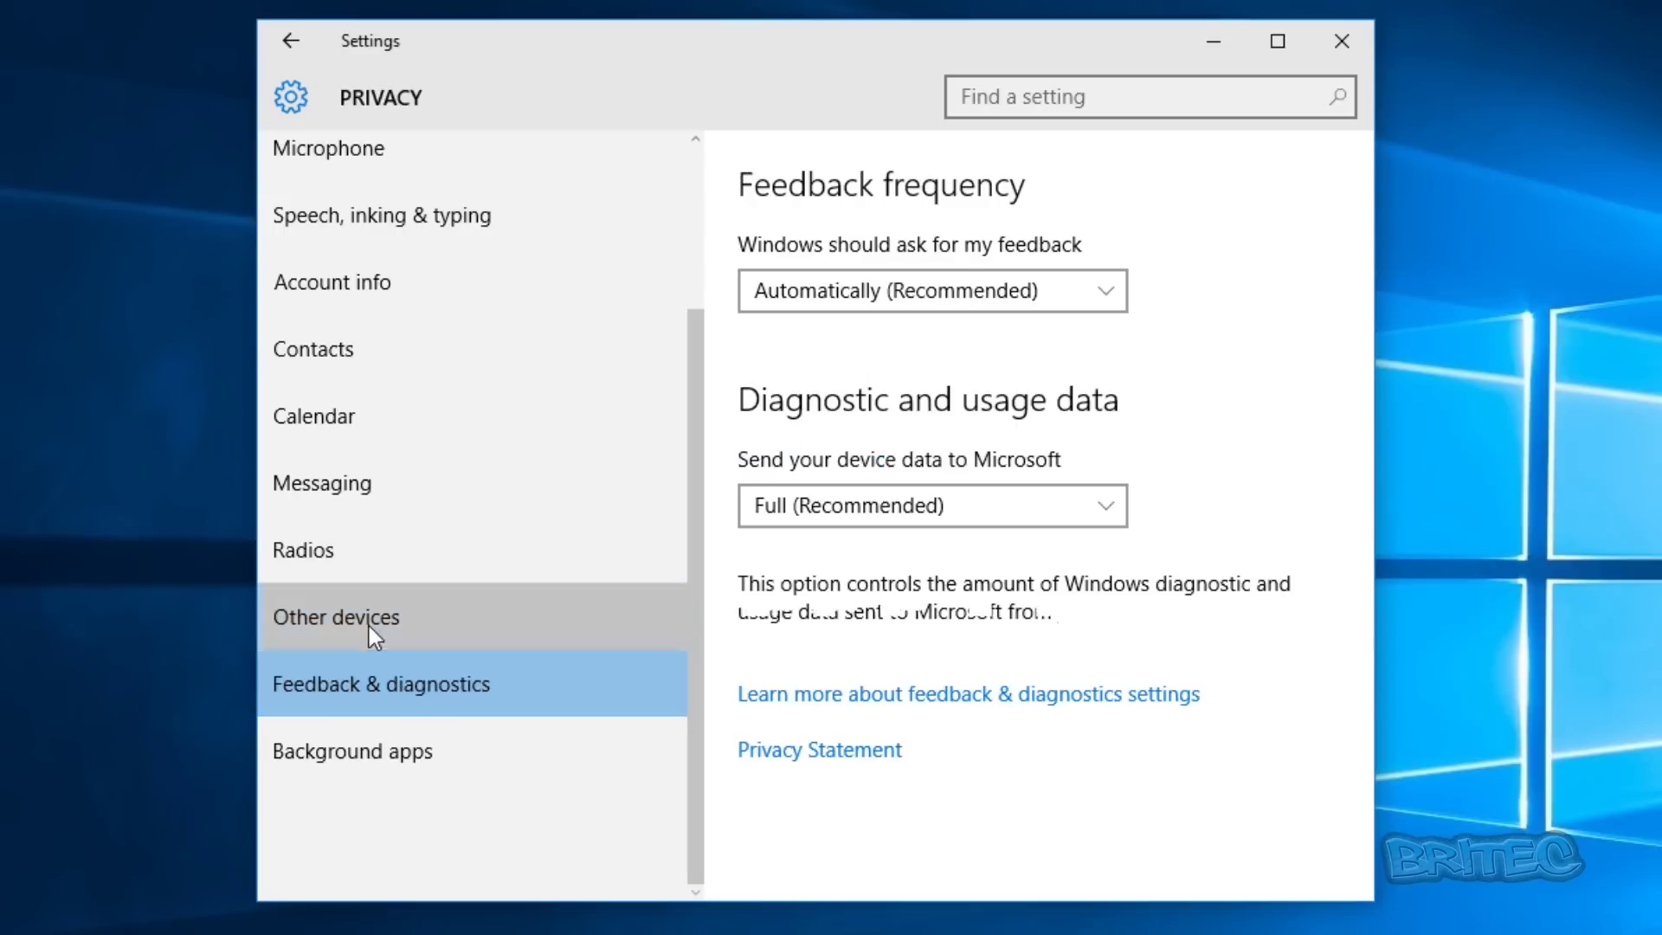
click(369, 623)
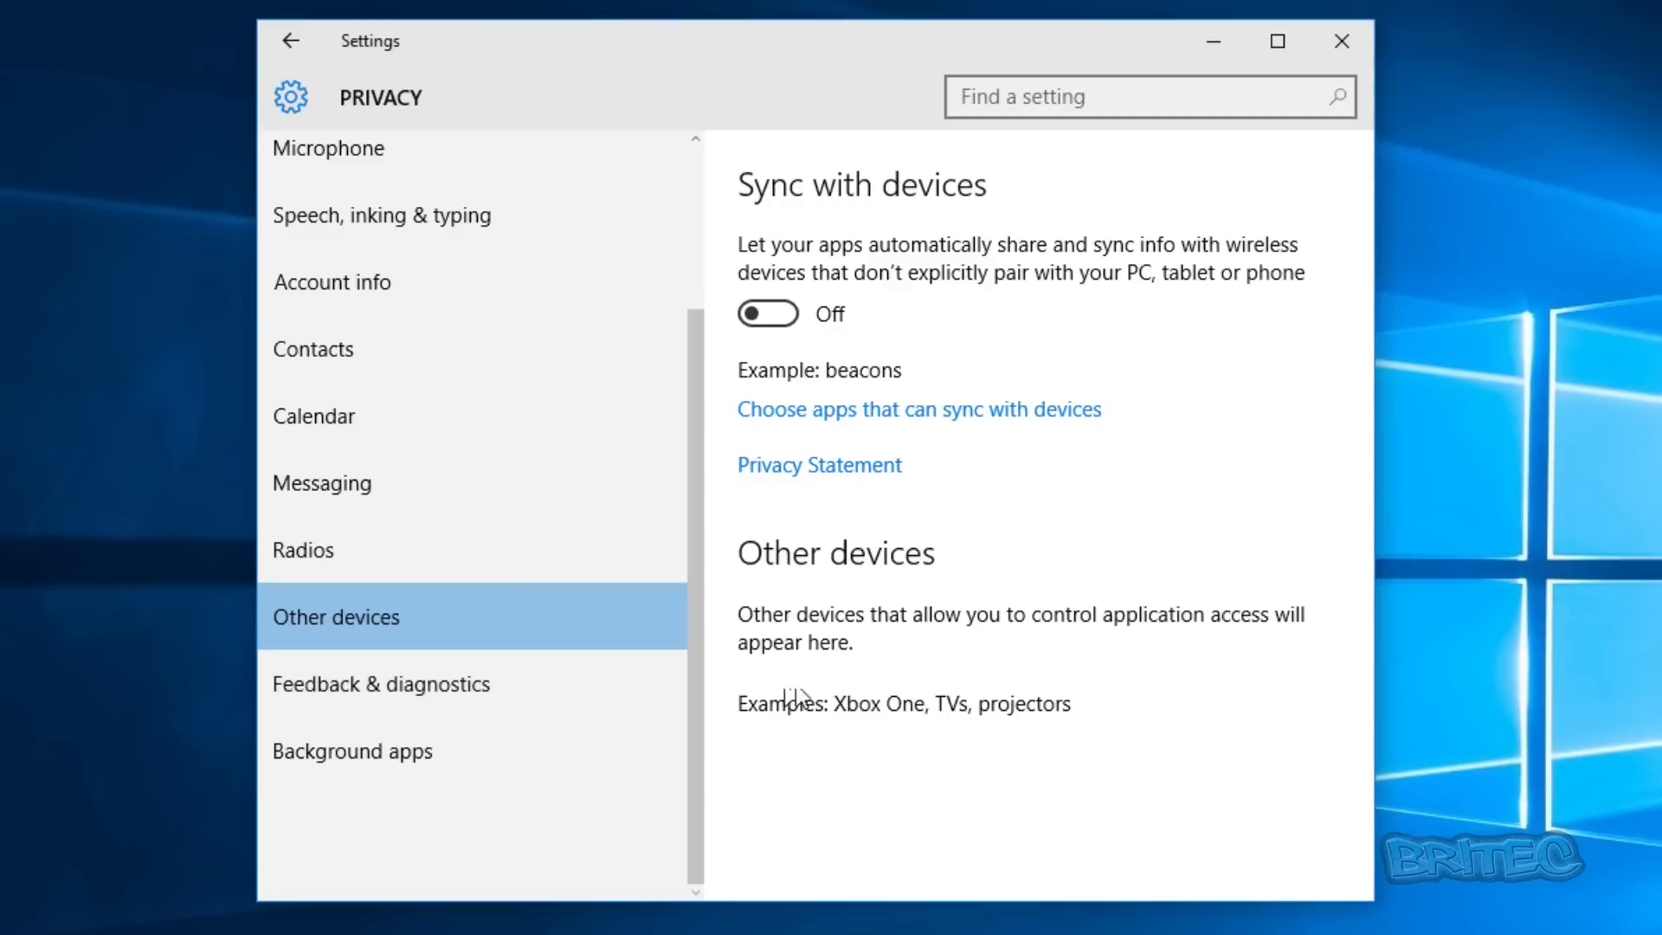
click(420, 676)
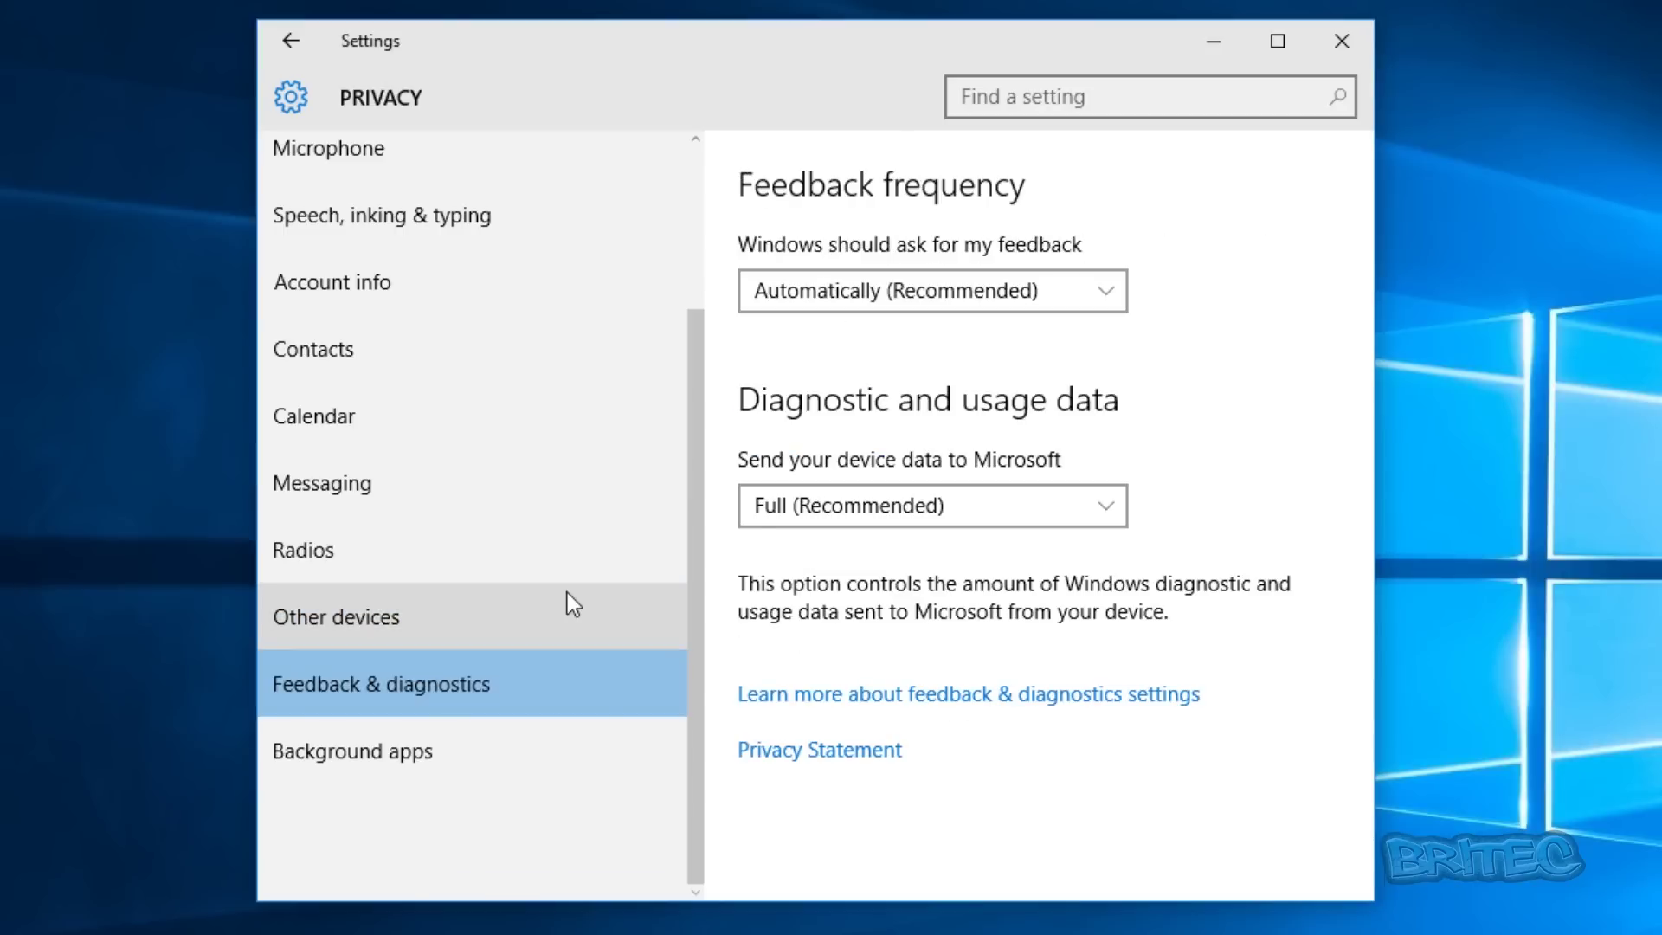
click(1064, 292)
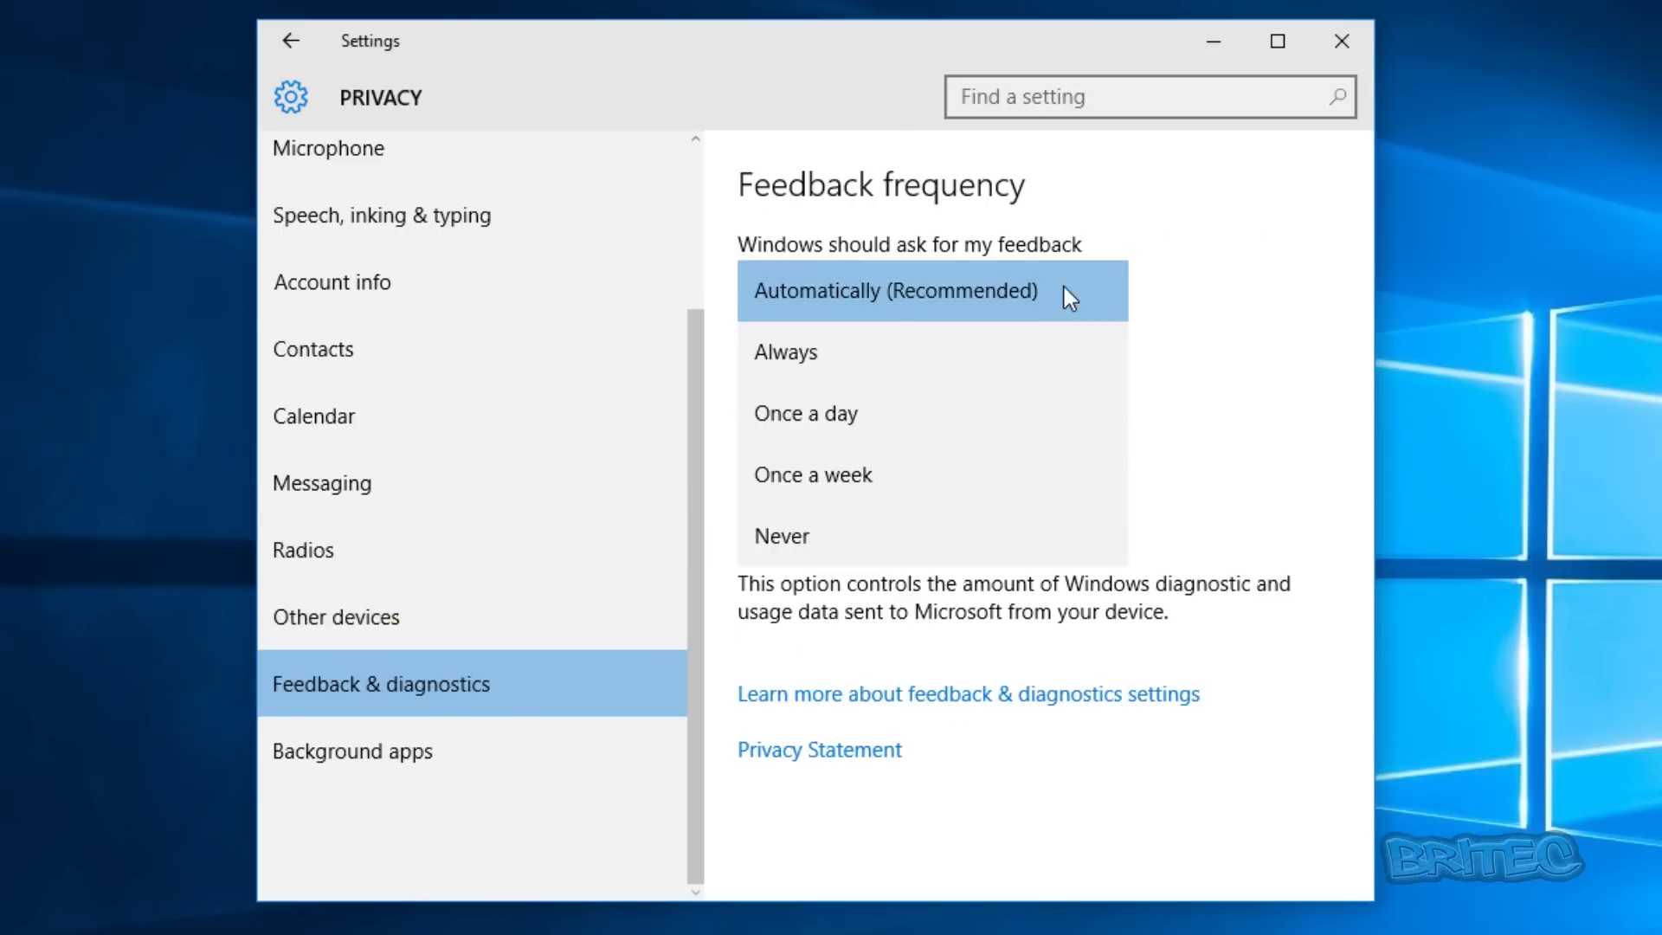
click(947, 223)
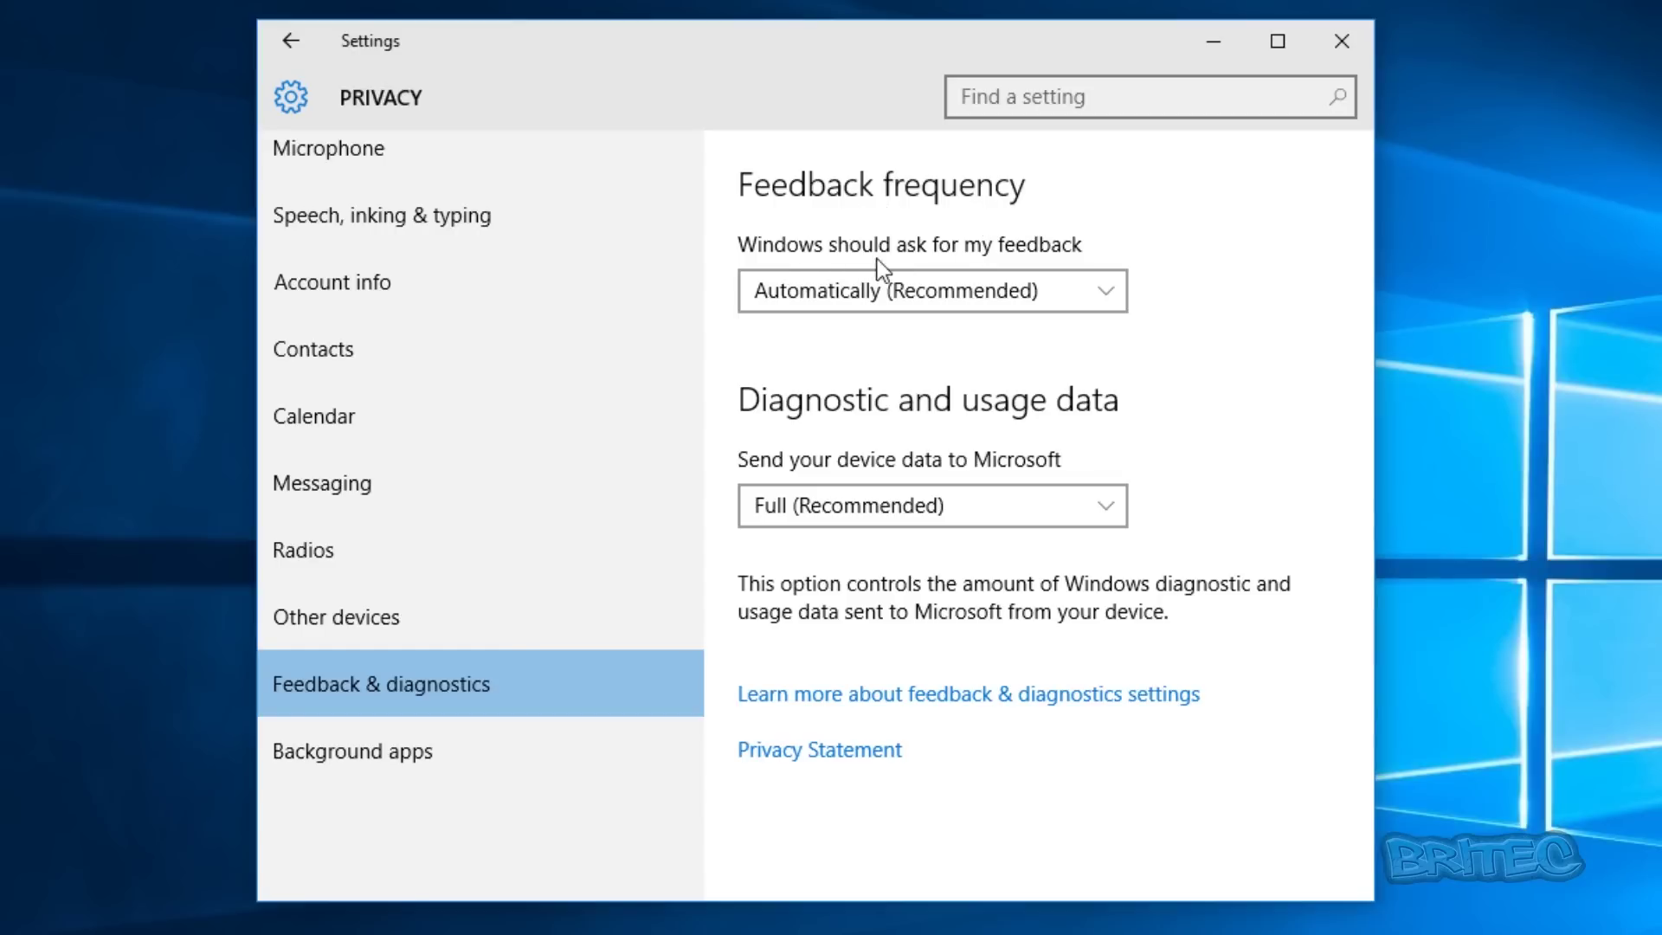
Set the feedback frequency to Never and the device data sent to Microsoft to Basic.
click(1003, 276)
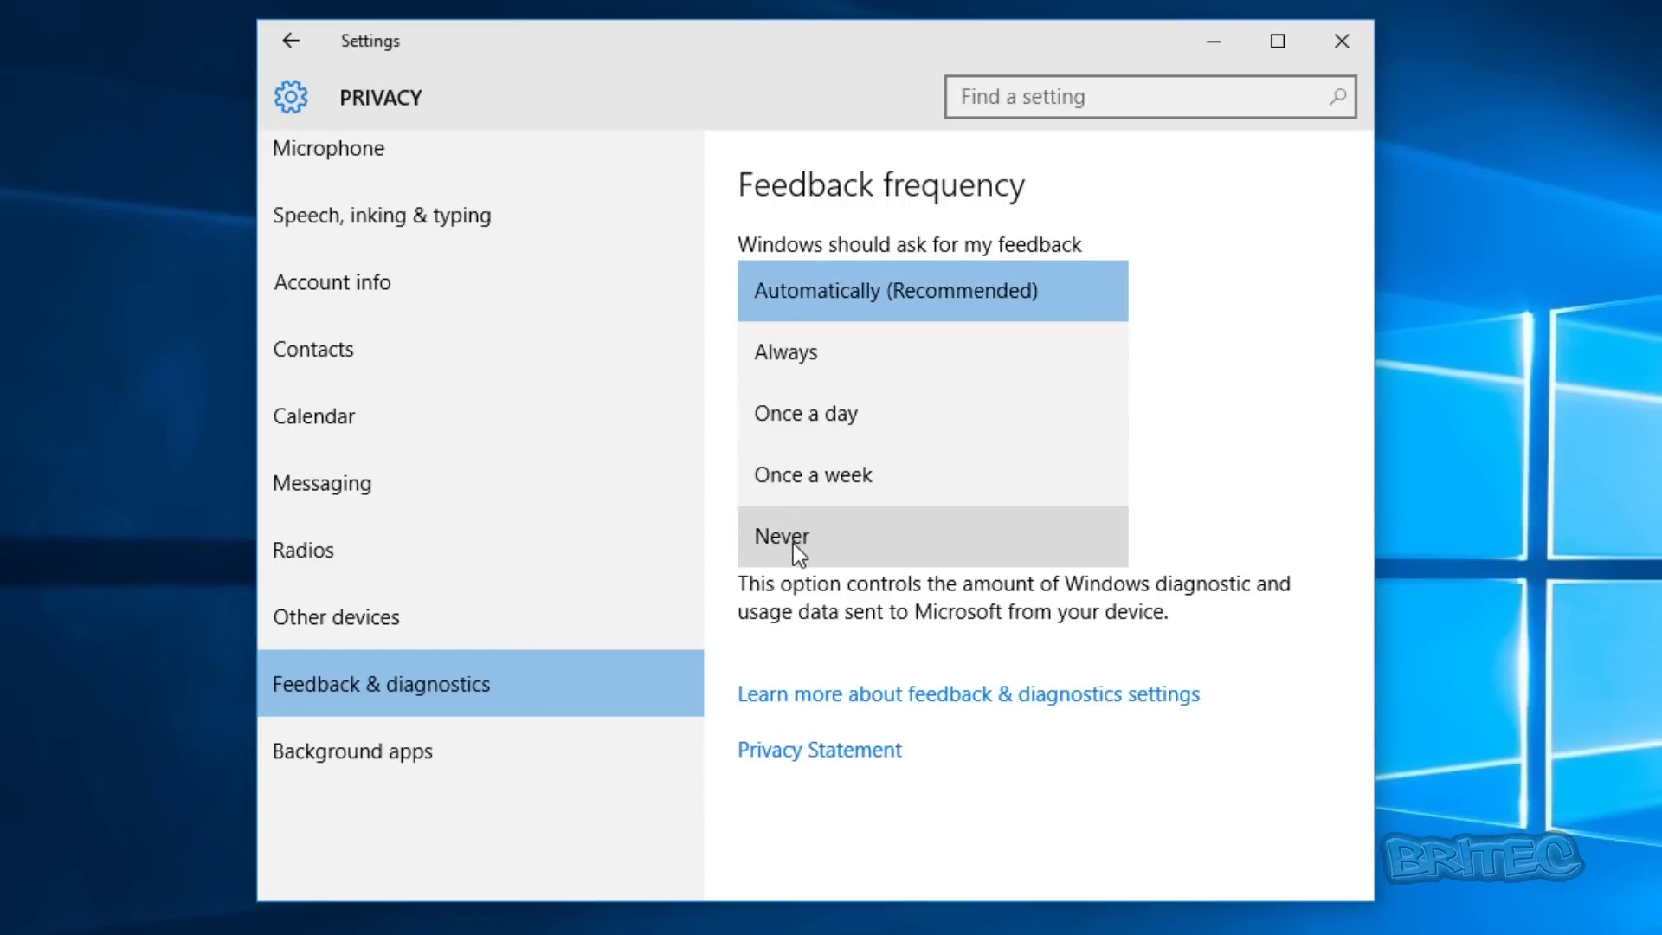
click(794, 544)
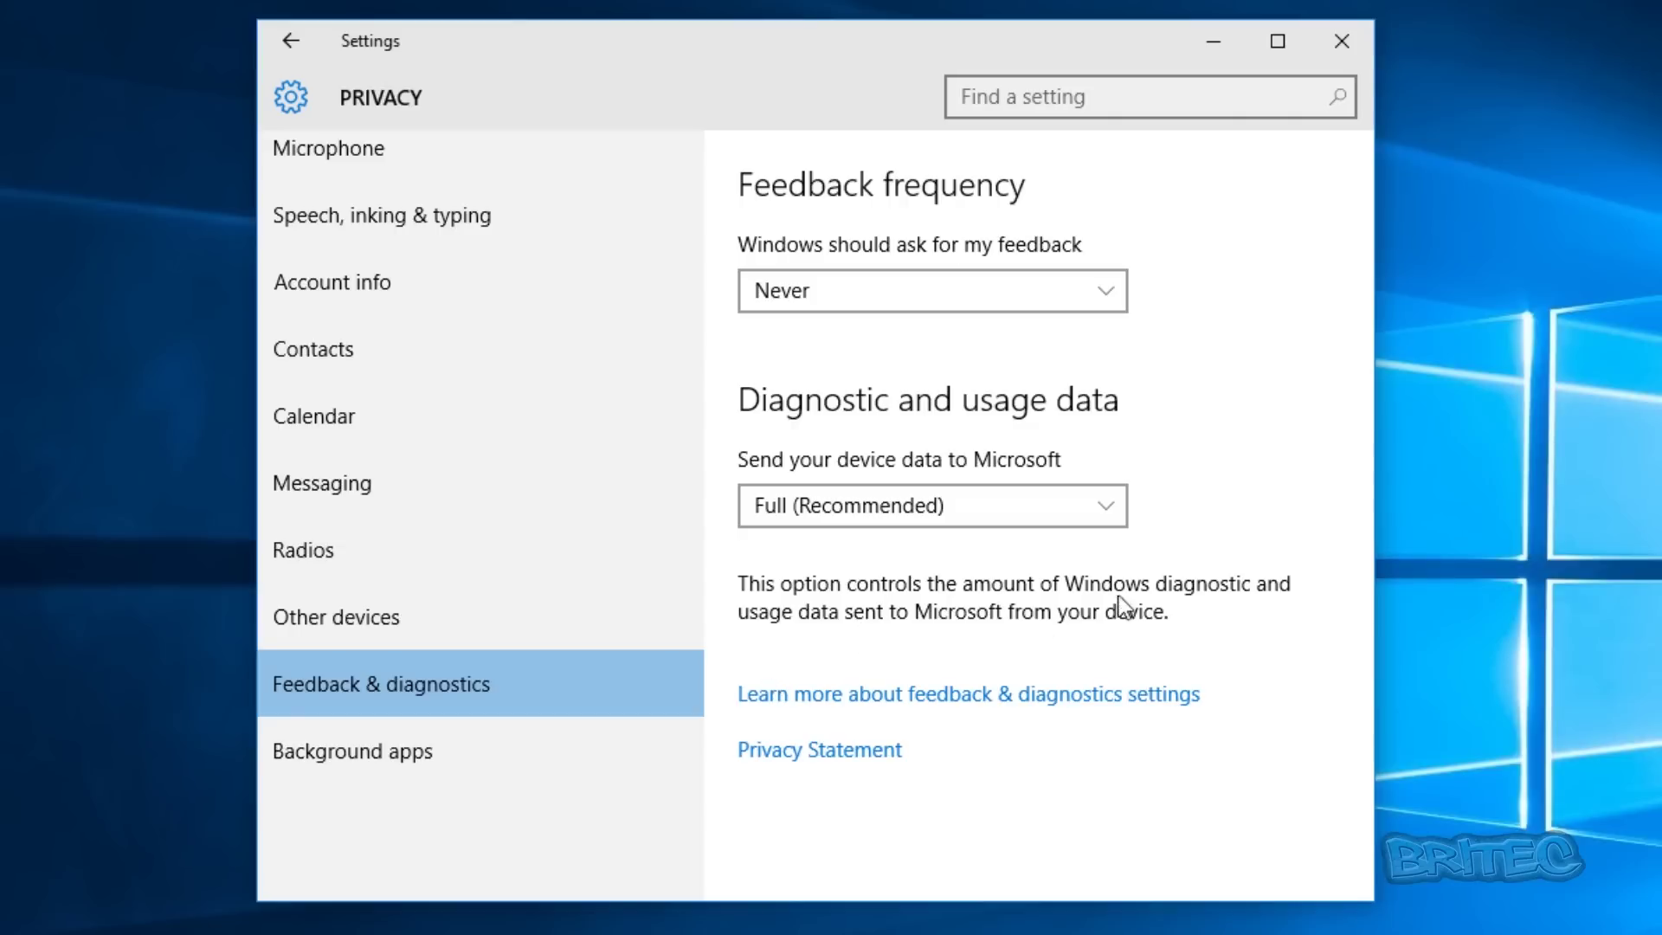
click(1083, 509)
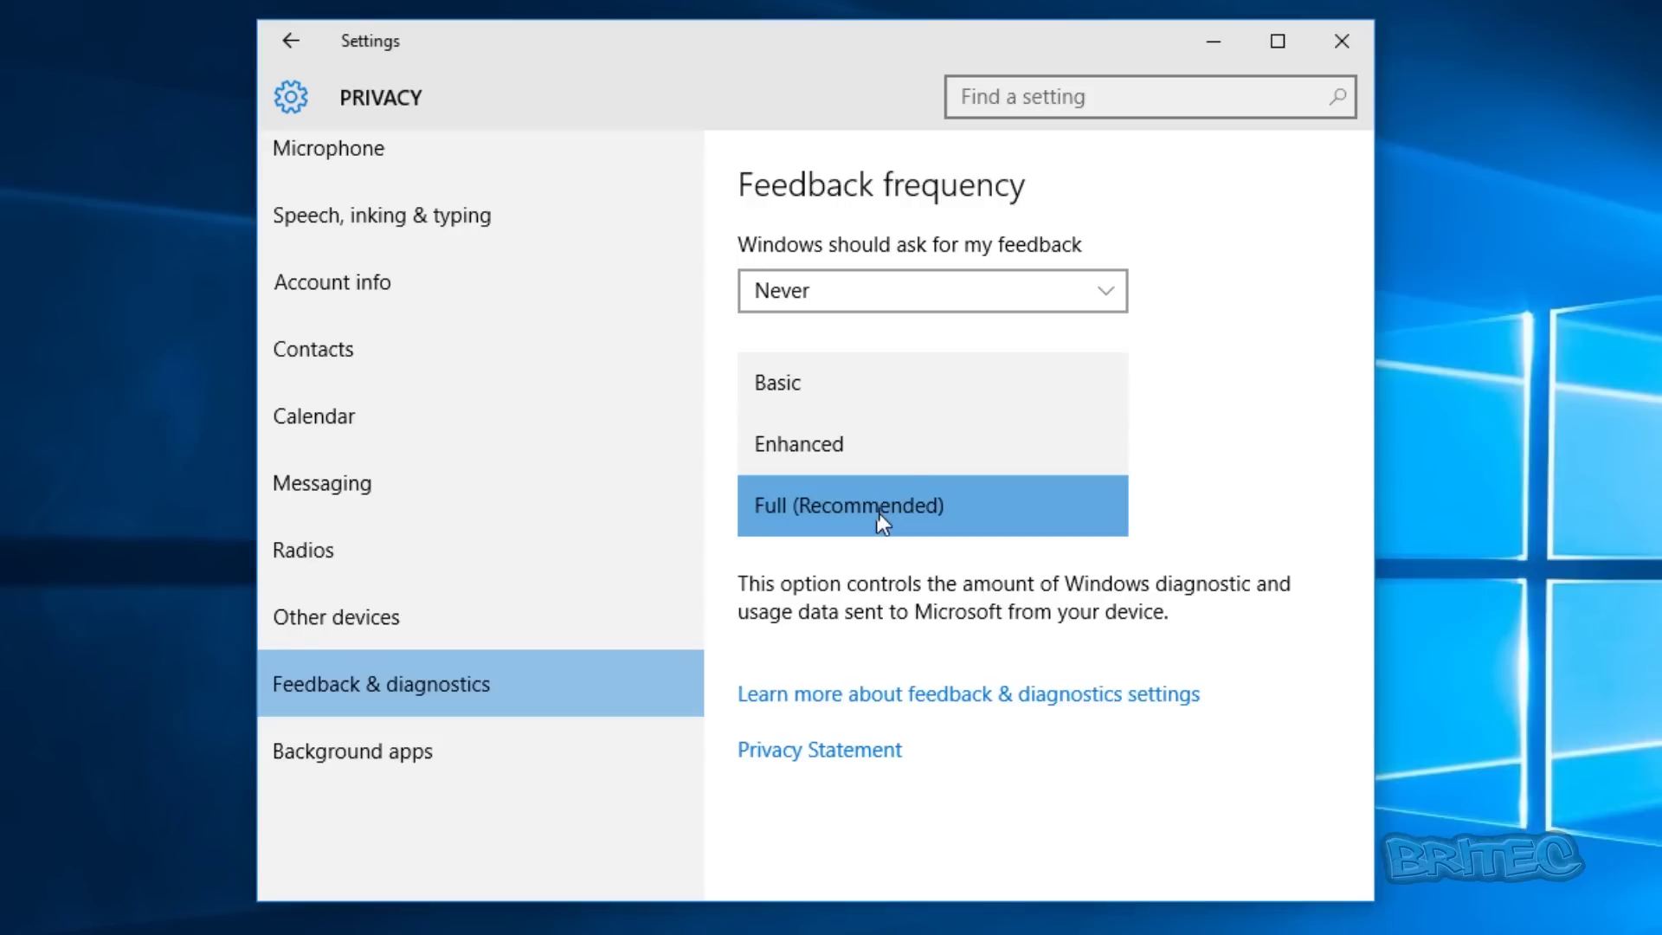
click(827, 368)
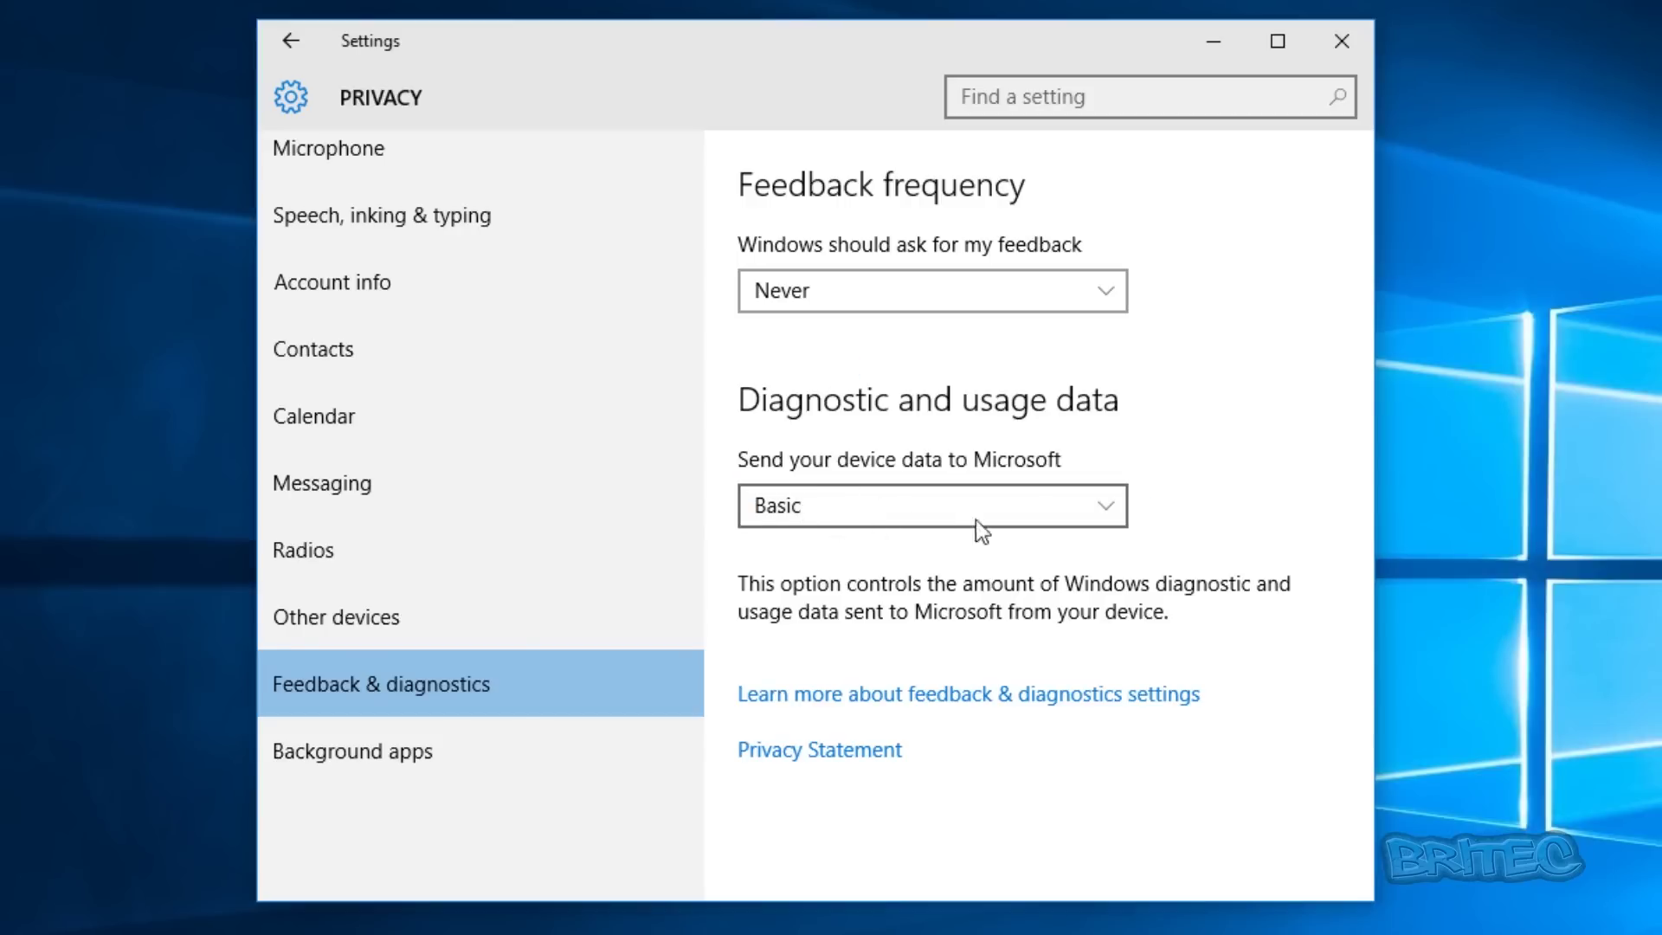
click(1101, 513)
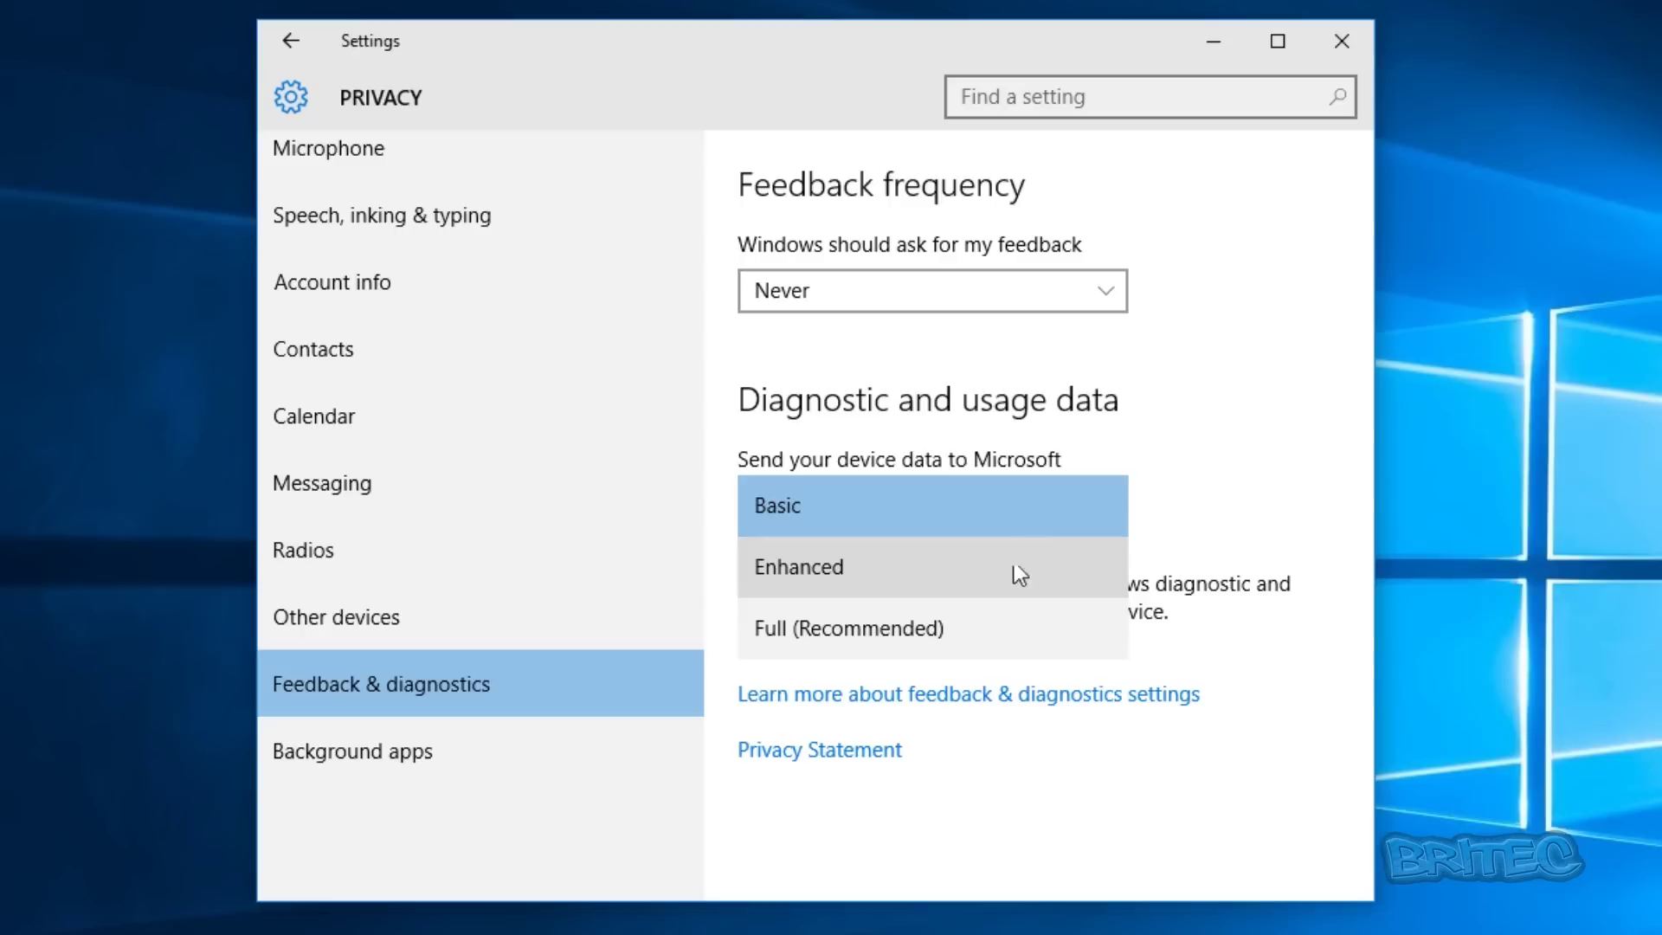
click(1198, 472)
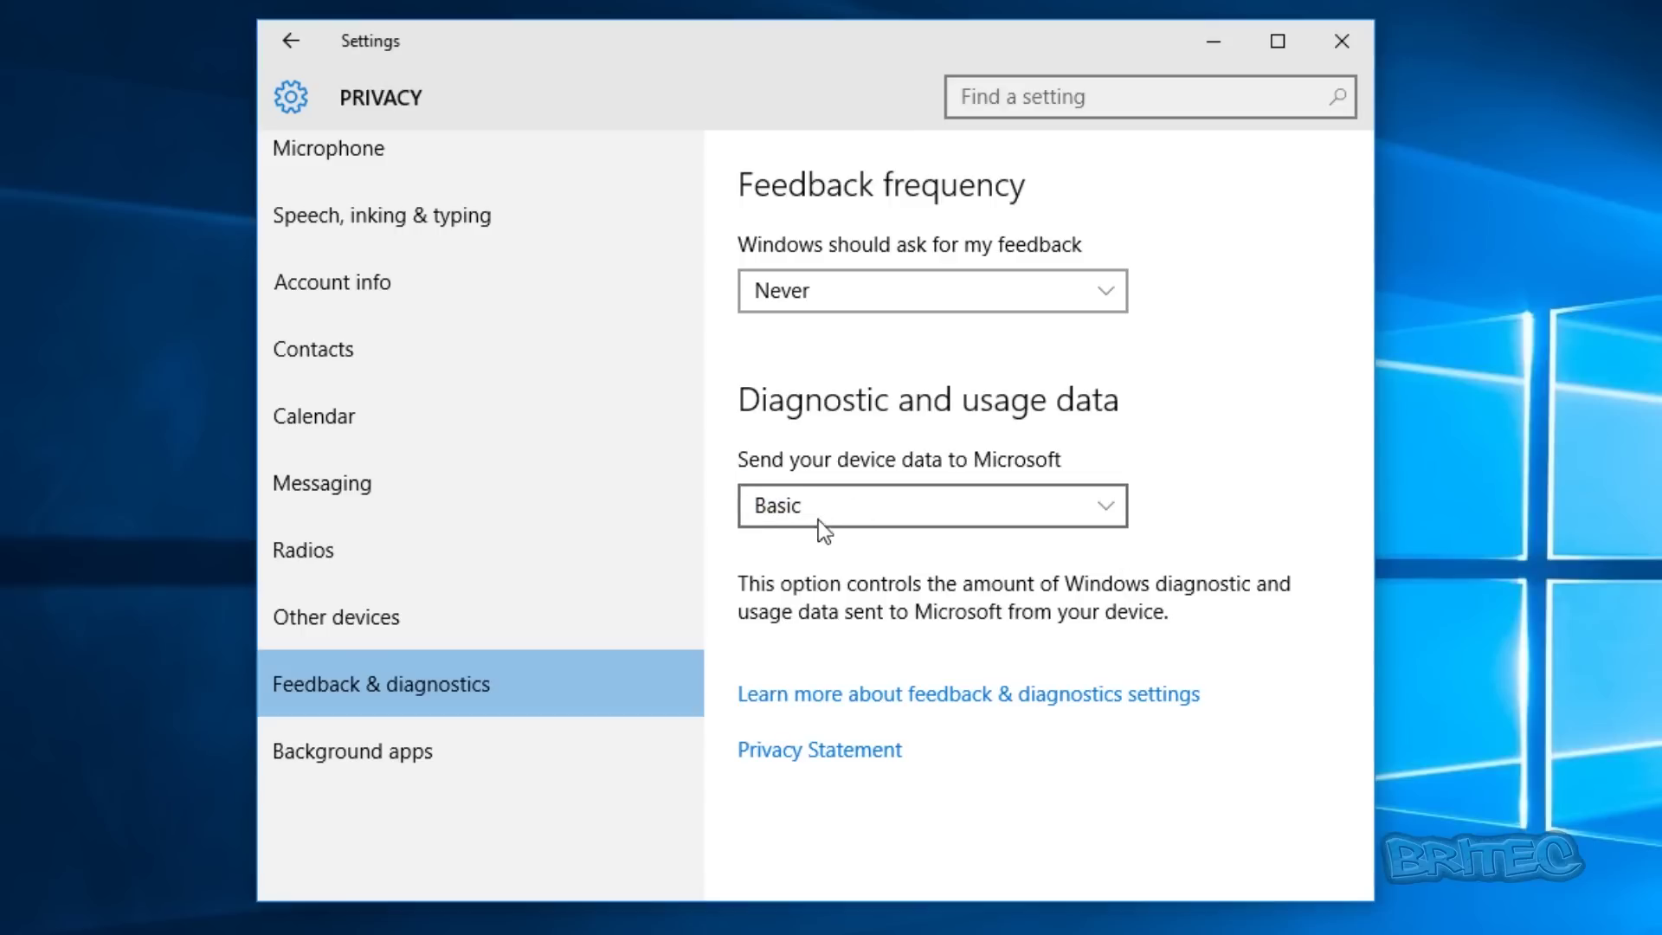
Review which apps are allowed to run in the background, and return to the main settings page.
click(364, 735)
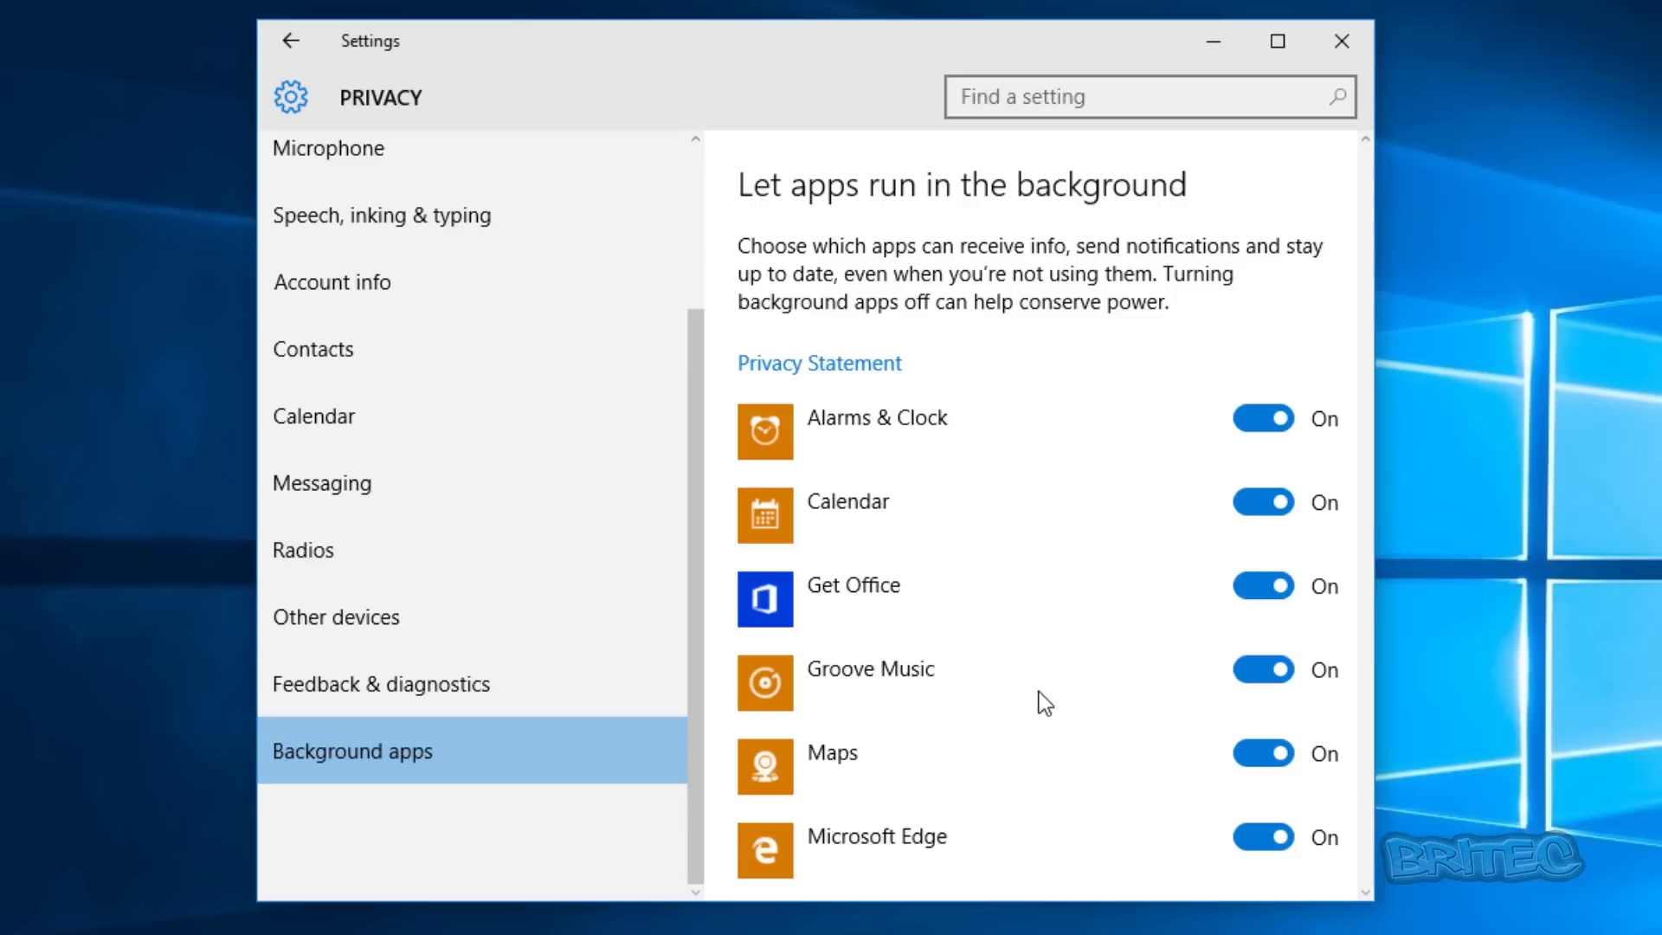
scroll(1043, 698, down, 5)
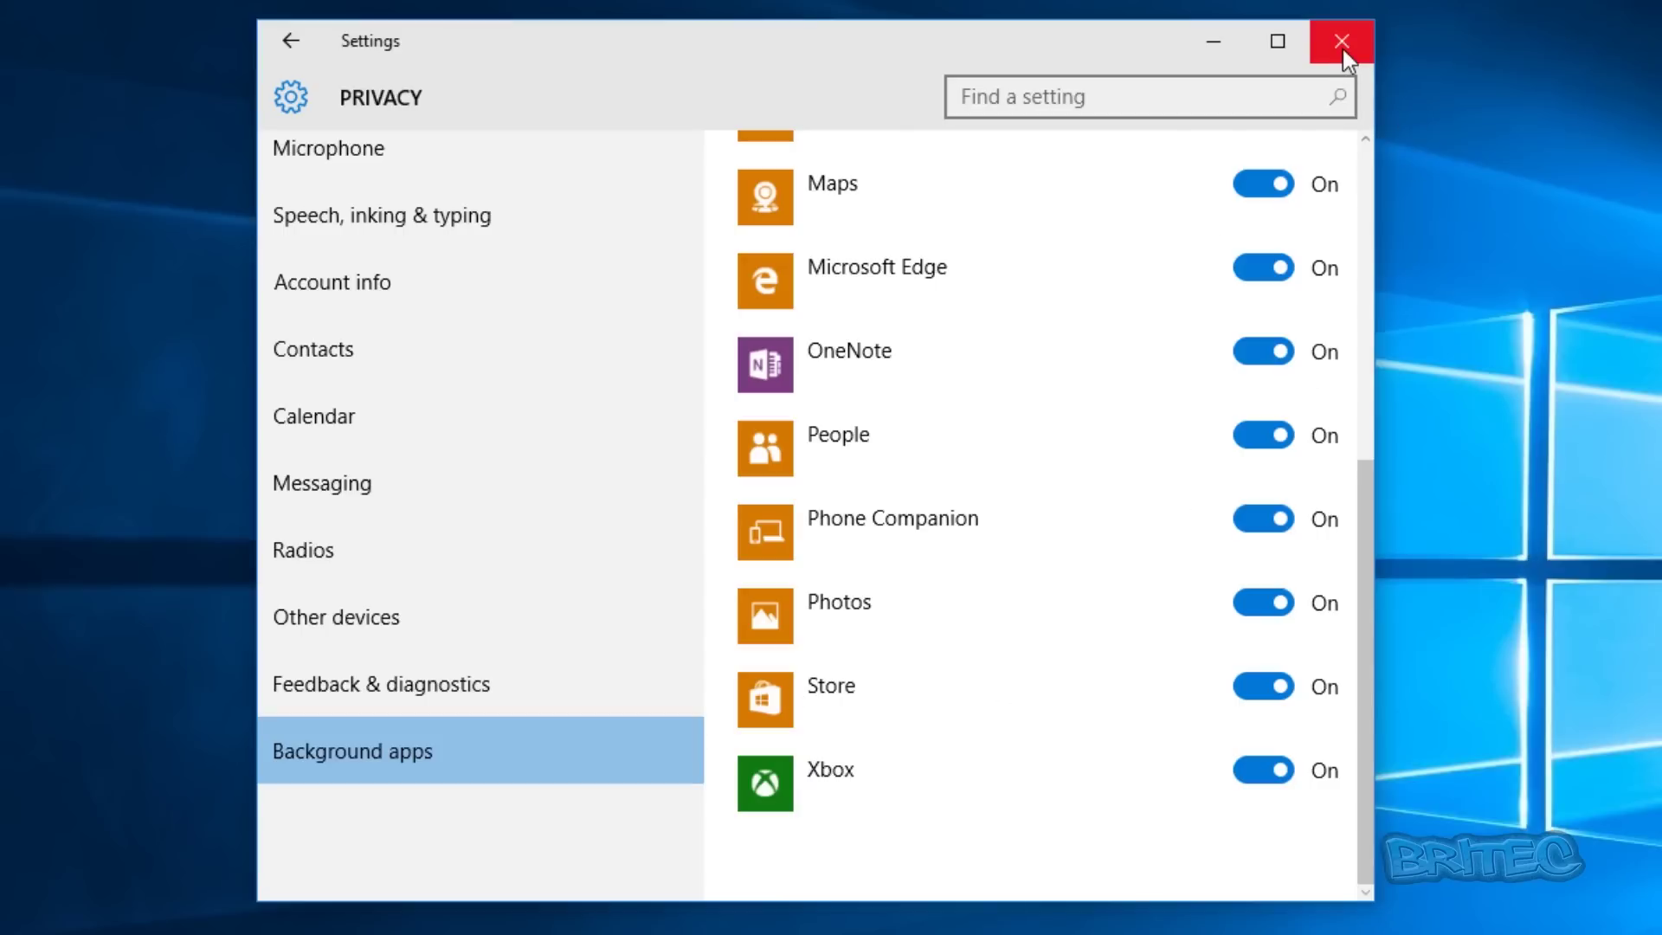
click(308, 41)
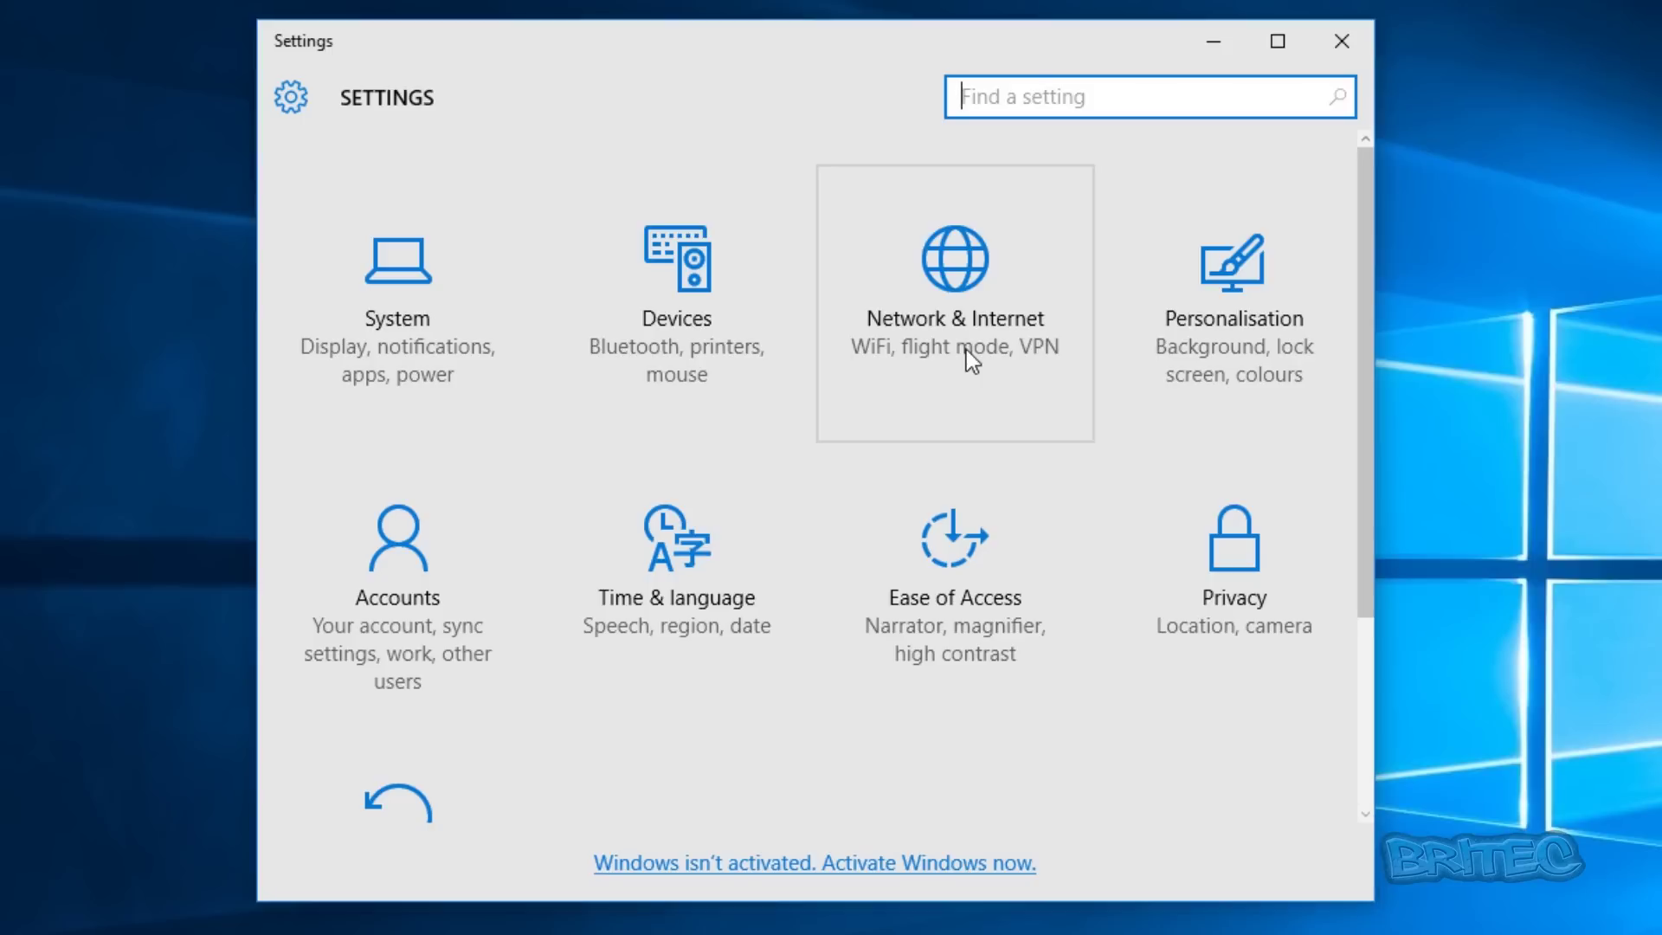
Examine the account type, sign-in options and sync settings in the Accounts category.
click(375, 670)
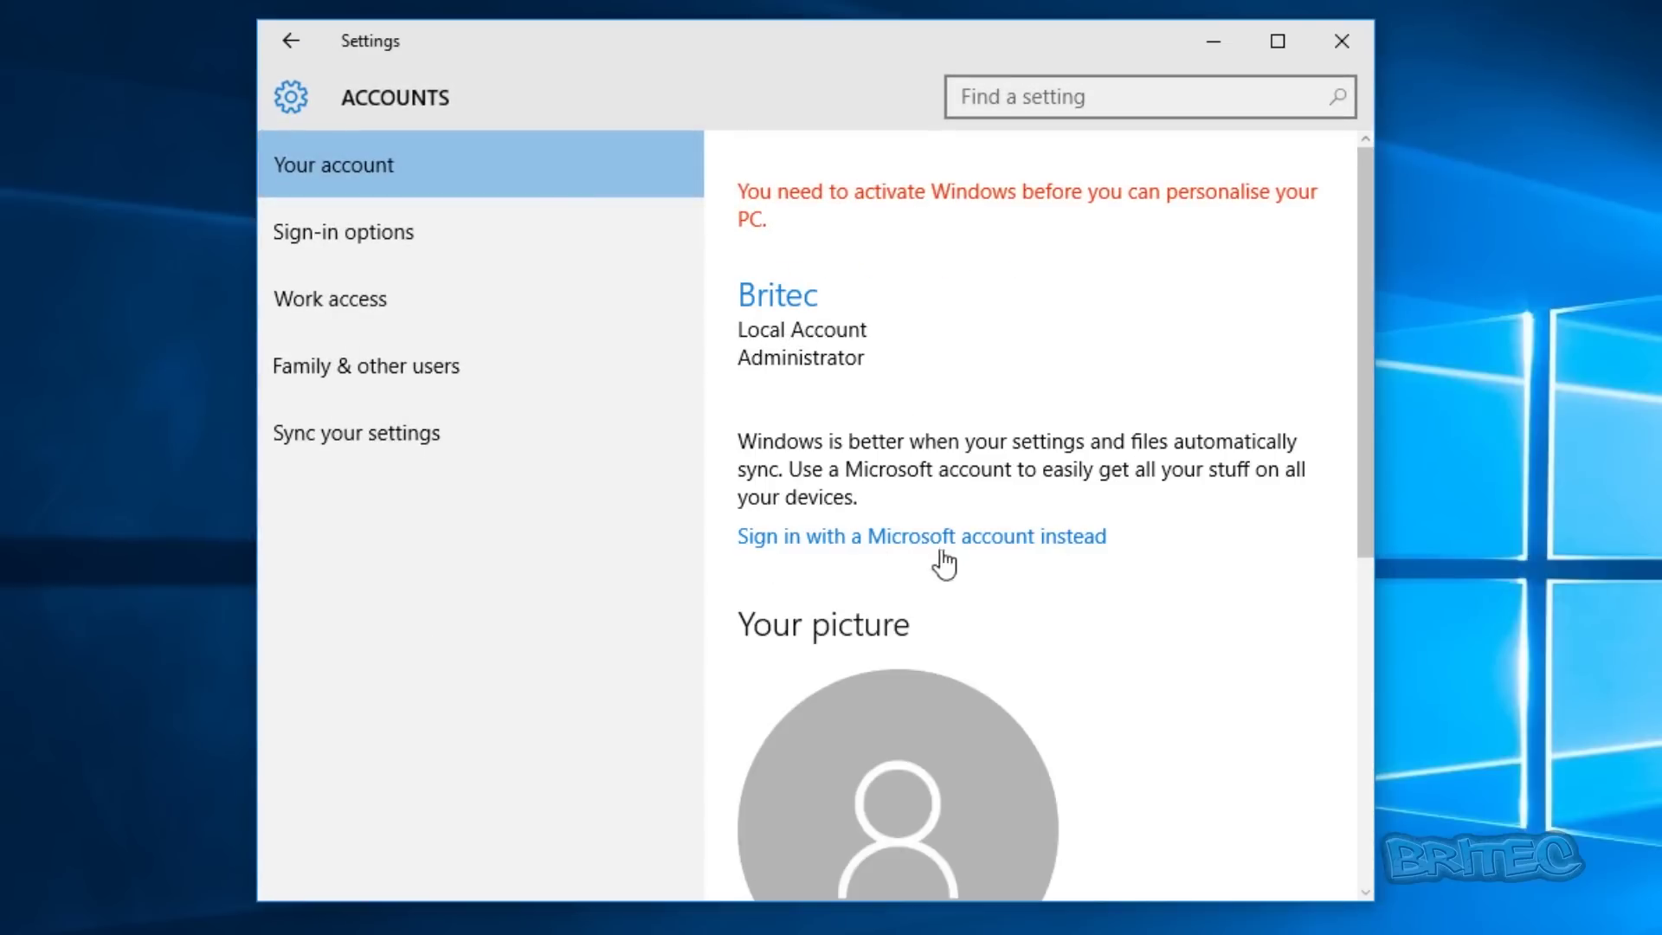
scroll(974, 561, down, 5)
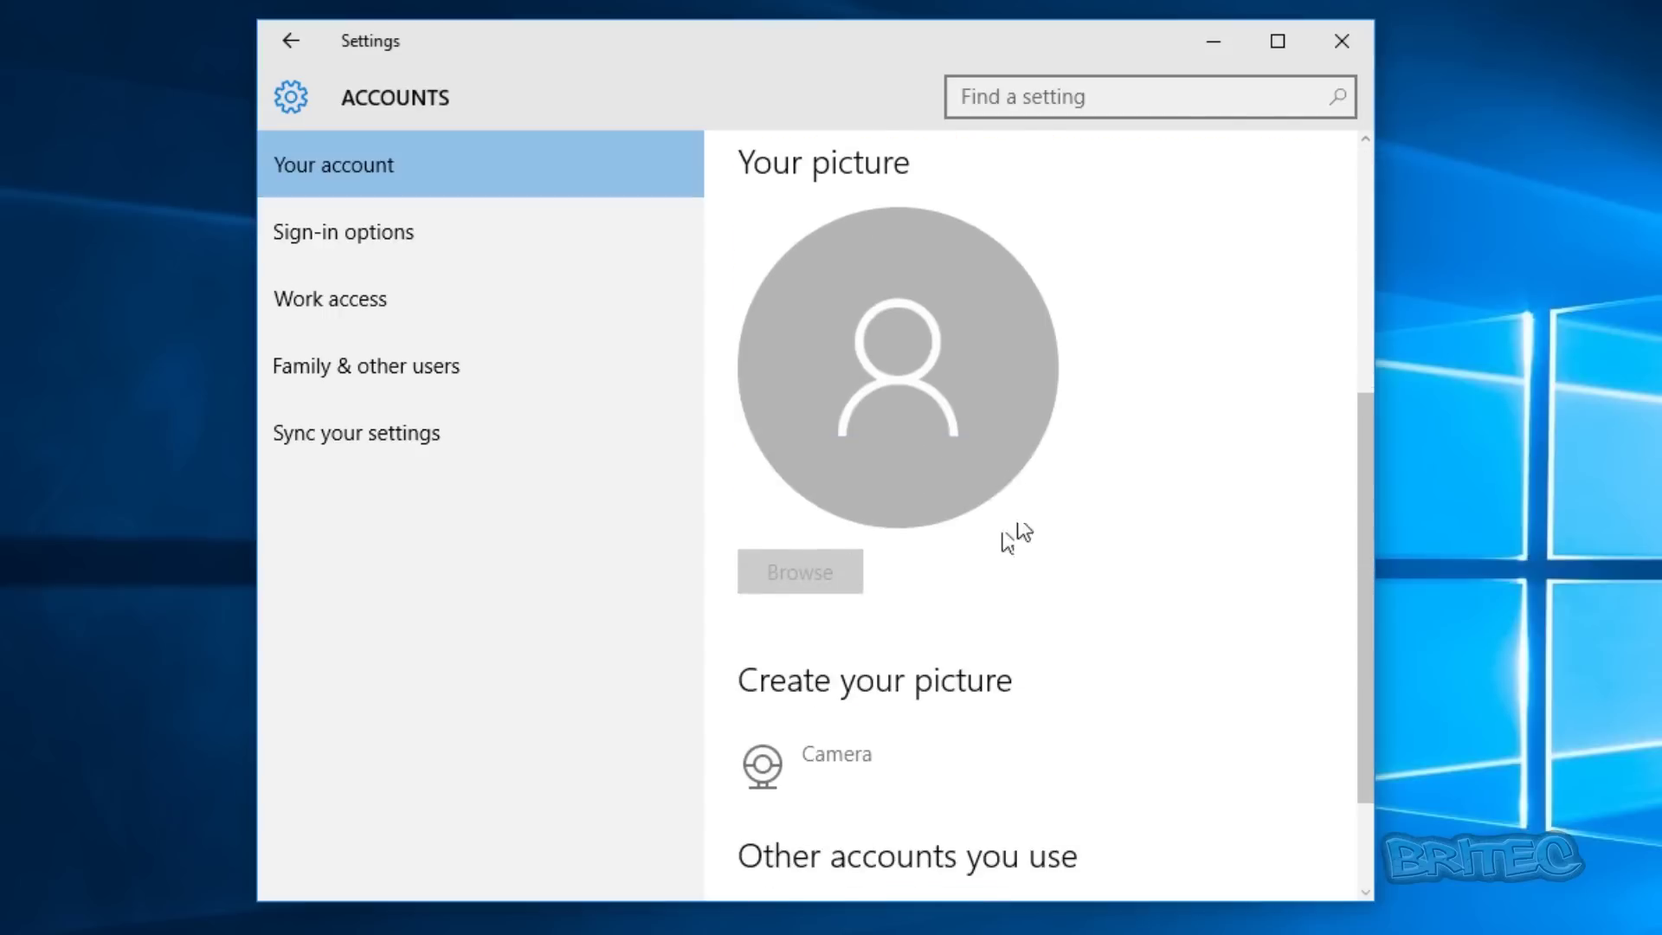
scroll(919, 649, down, 2)
scroll(929, 657, up, 7)
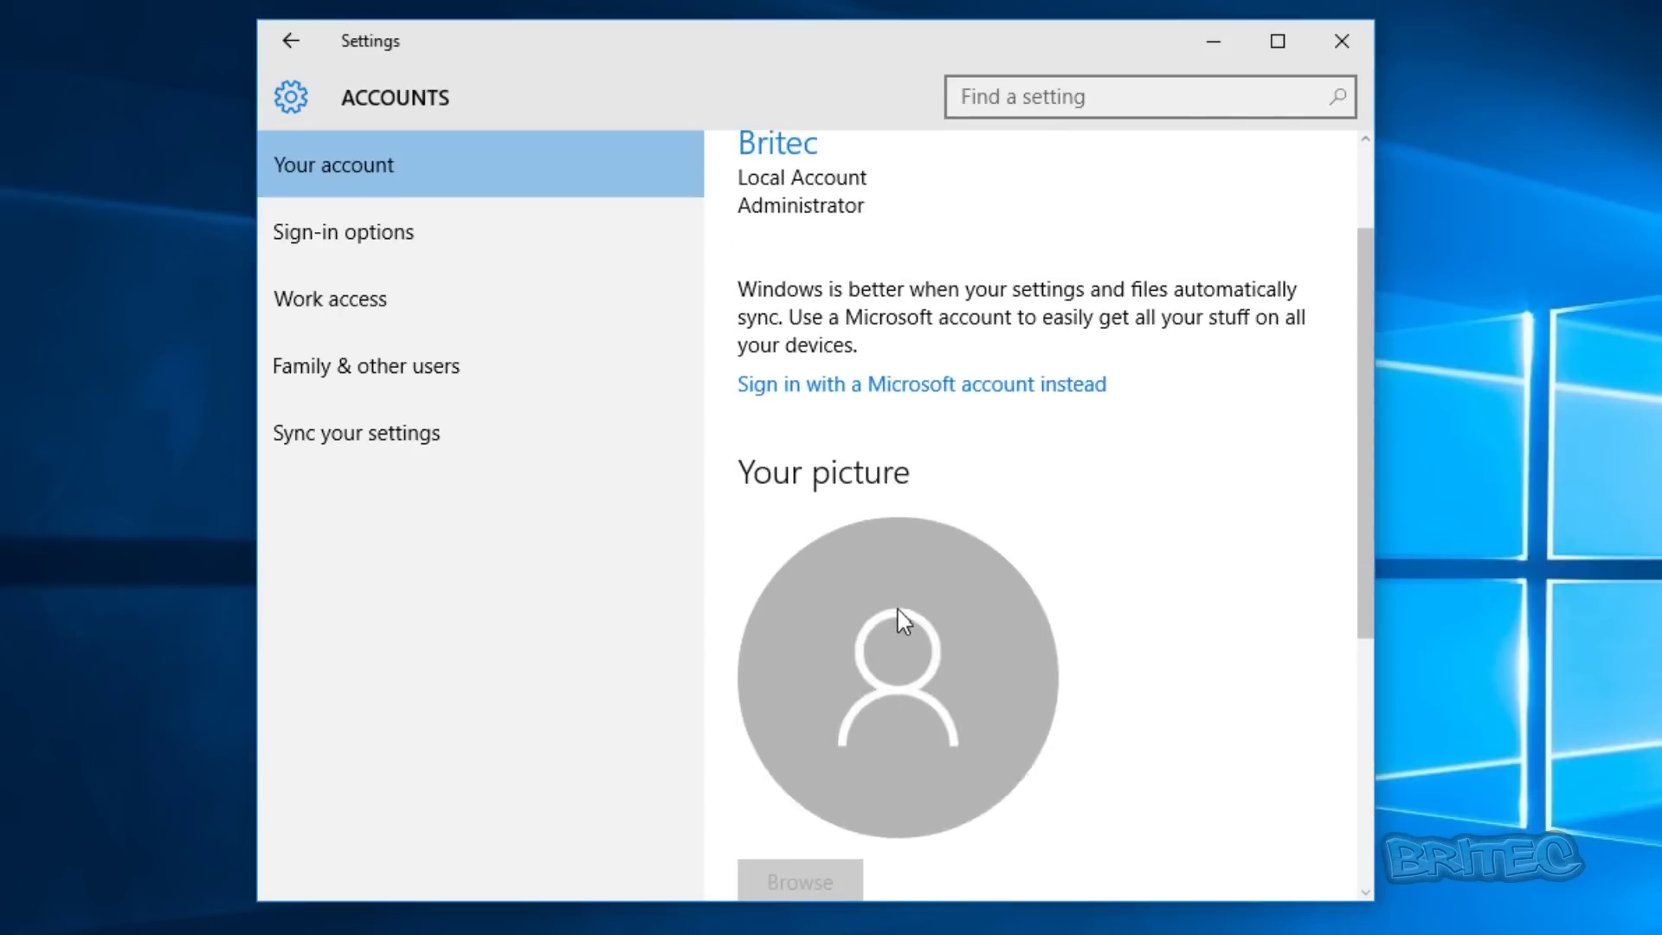
click(344, 244)
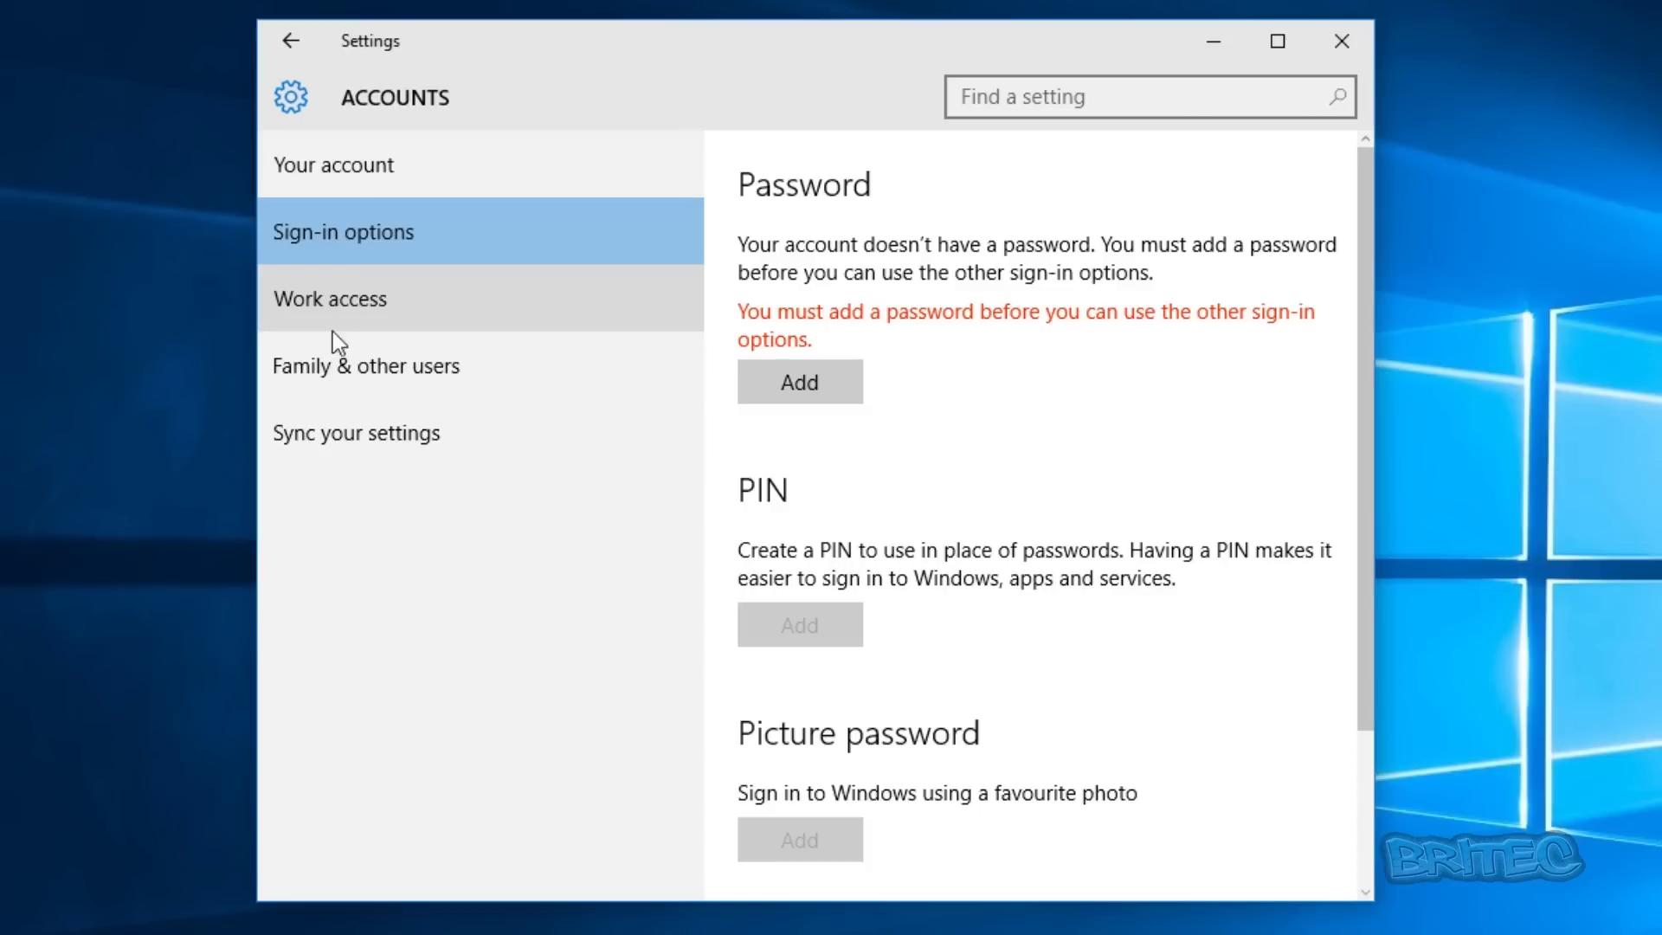
click(382, 445)
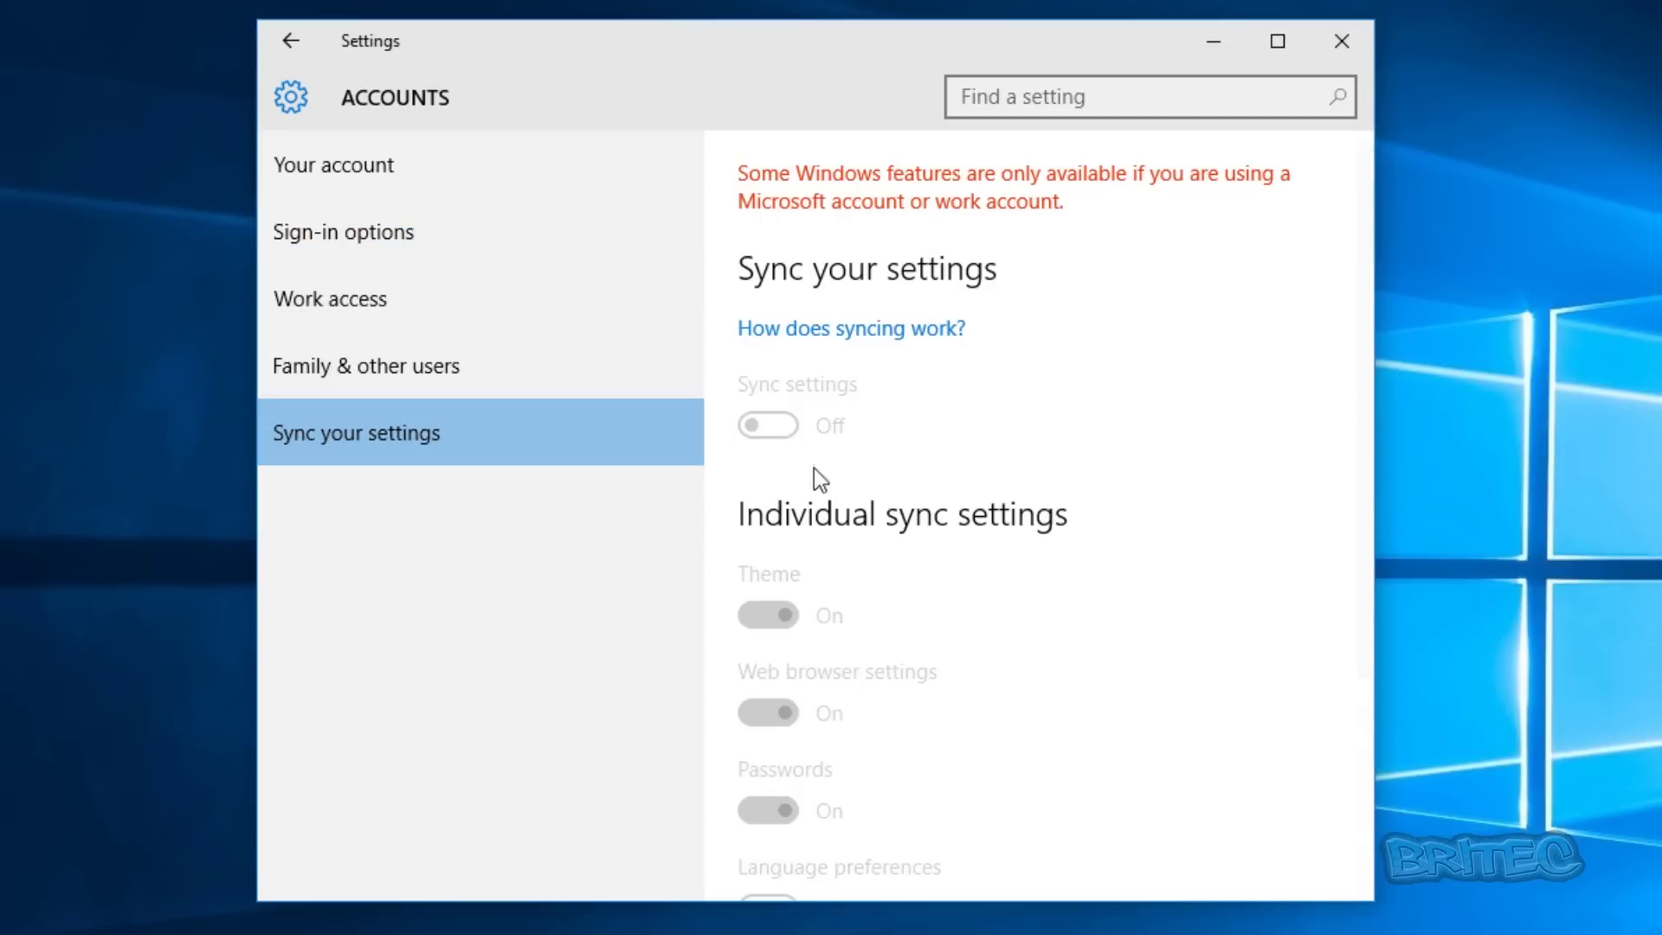
scroll(829, 666, down, 3)
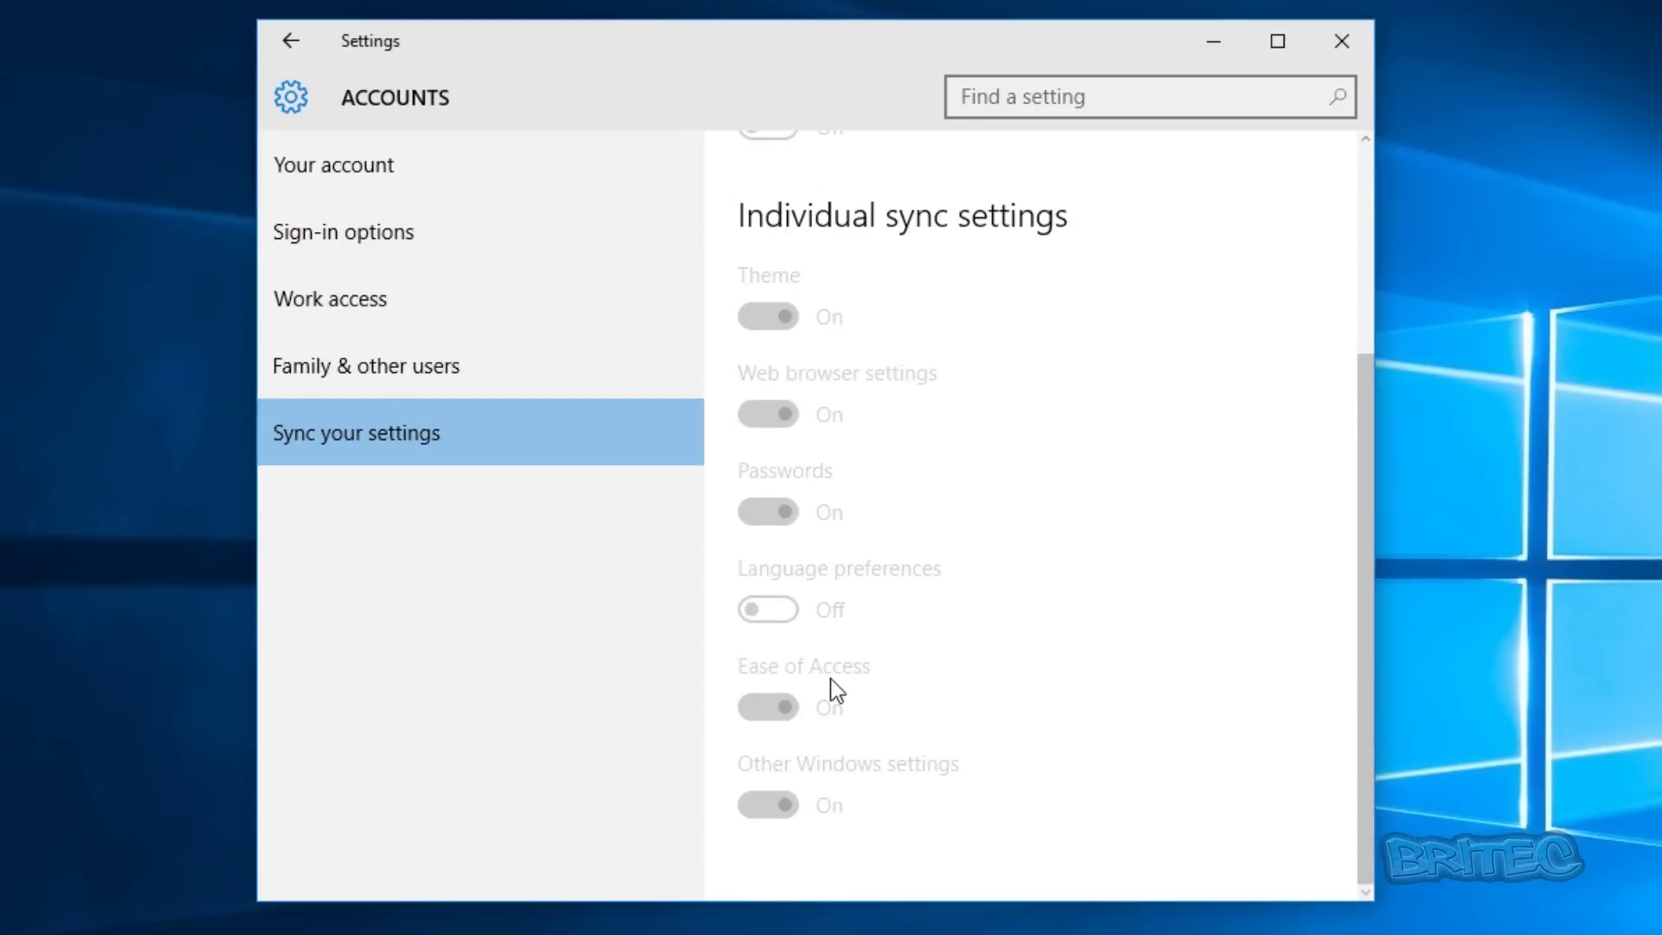
scroll(830, 679, up, 3)
click(302, 47)
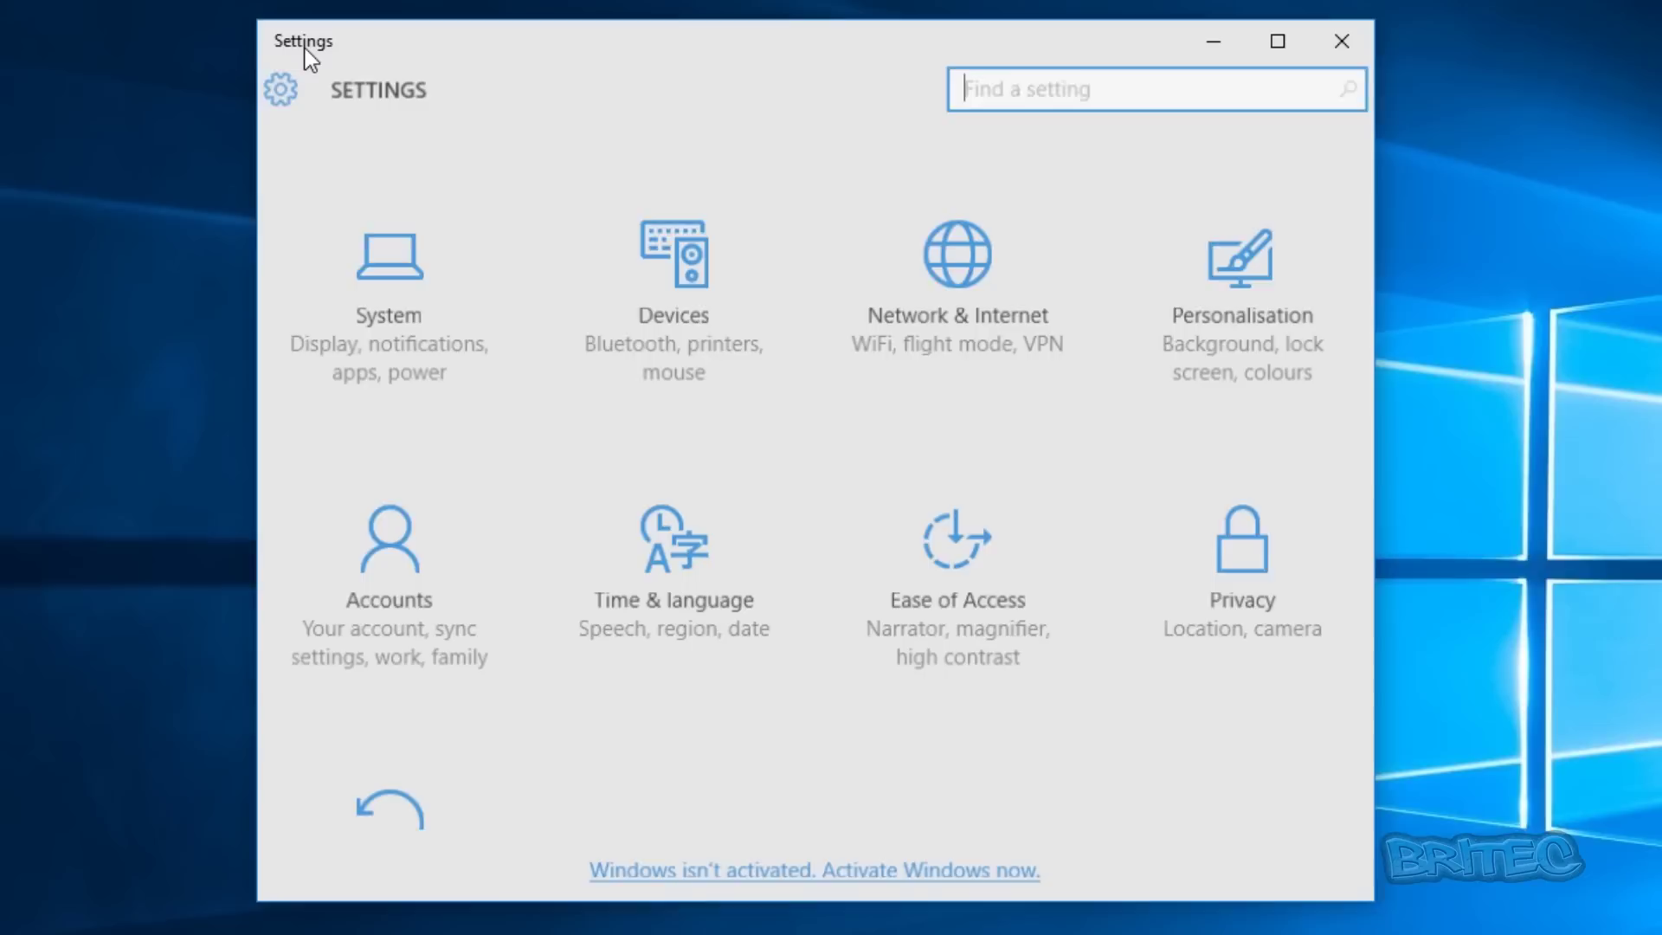
View the Windows Defender settings in the Update & security category.
scroll(1006, 718, down, 3)
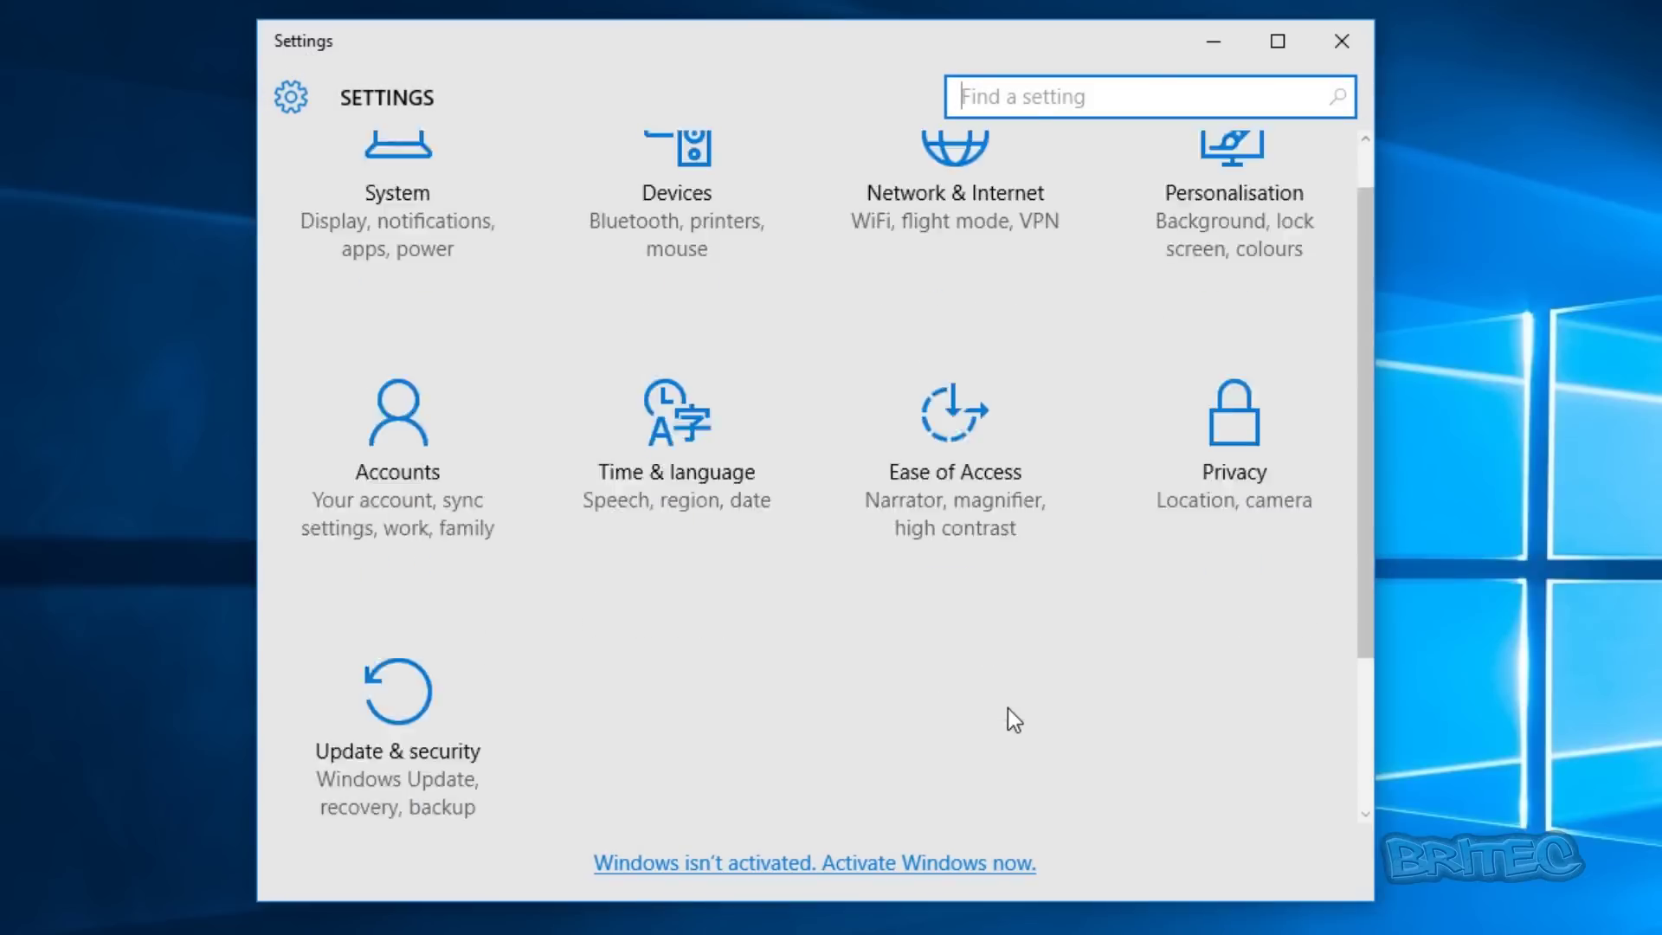
click(376, 628)
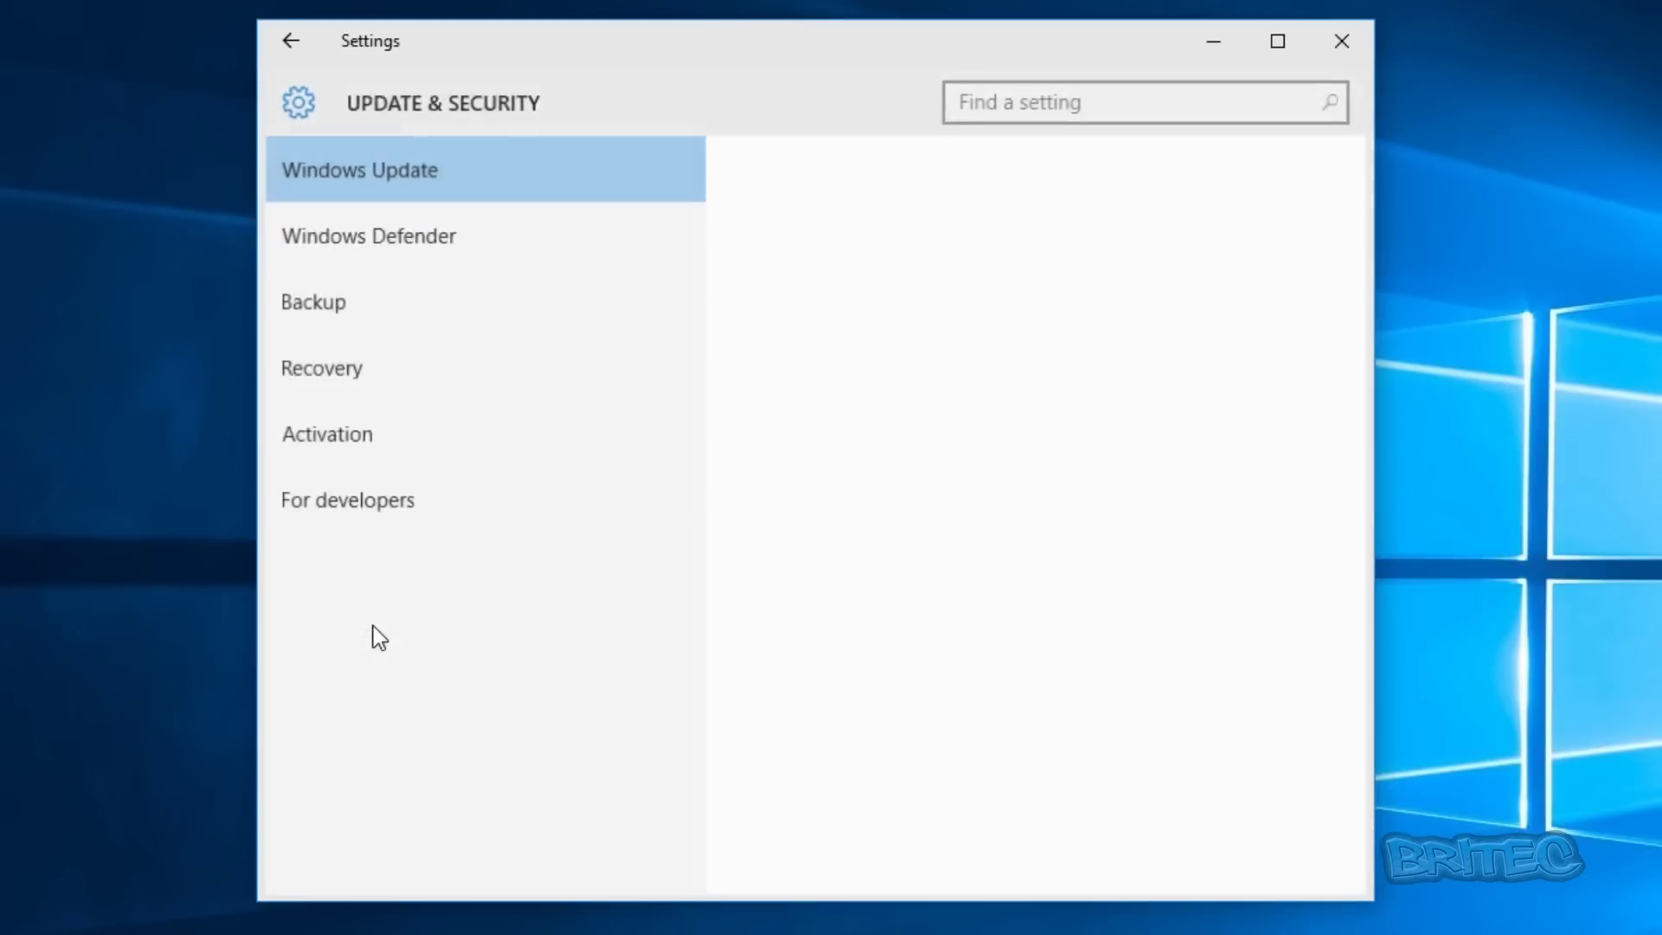
click(389, 235)
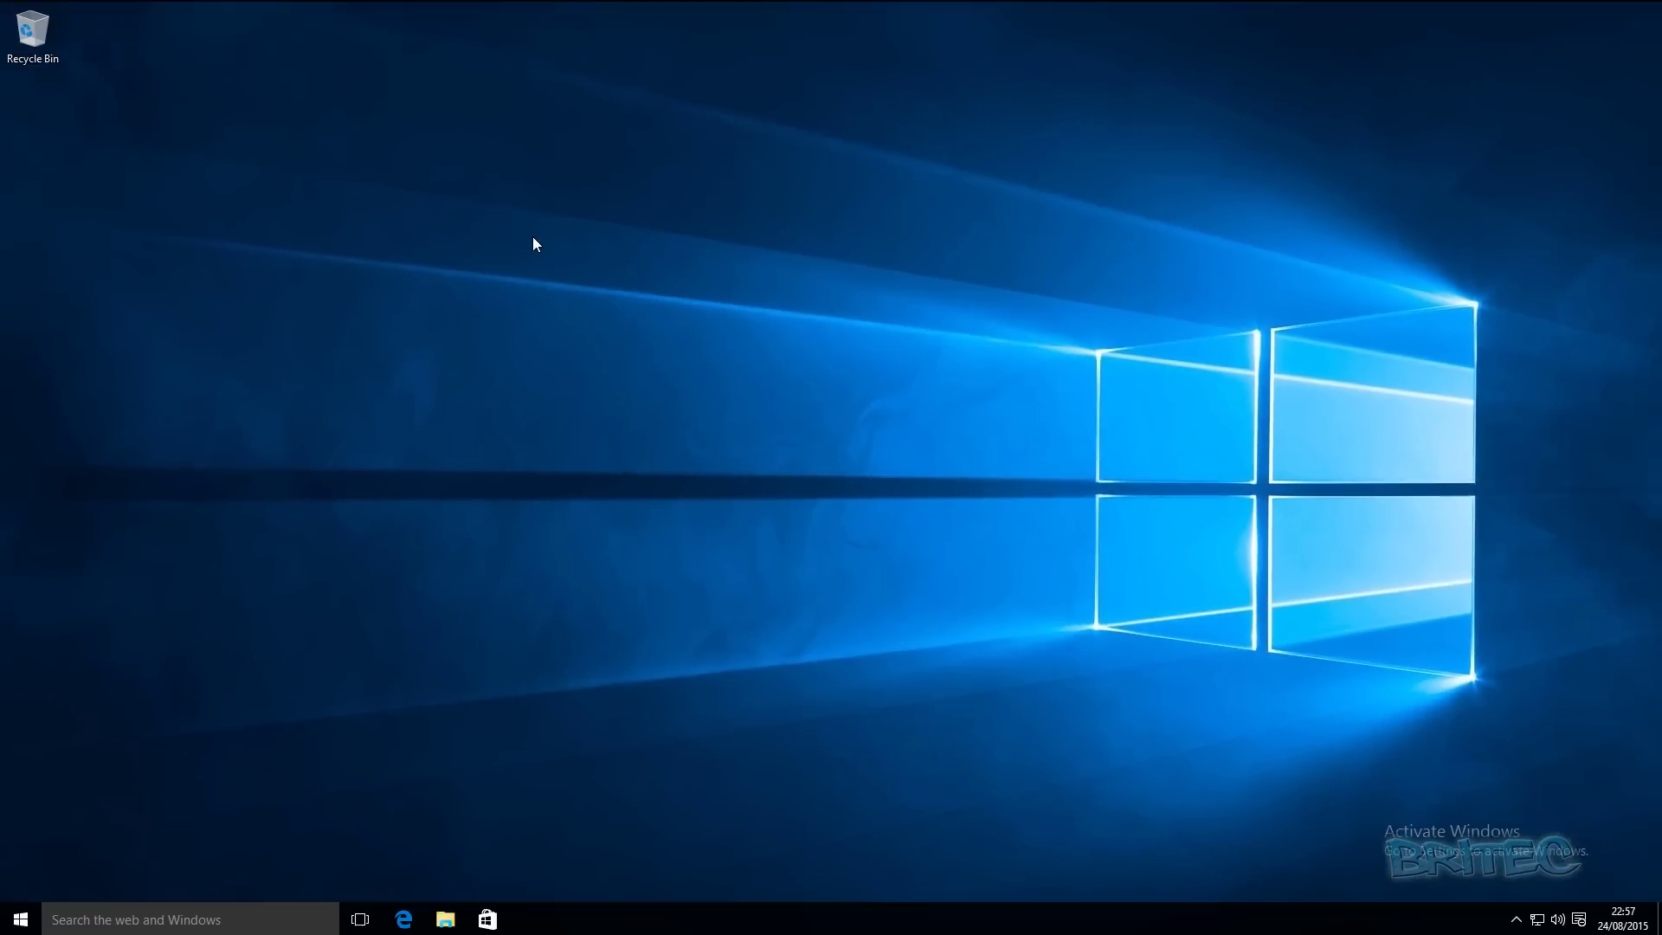
Launch Microsoft Edge, move its window toward the middle of the desktop, and open its advanced settings.
click(406, 923)
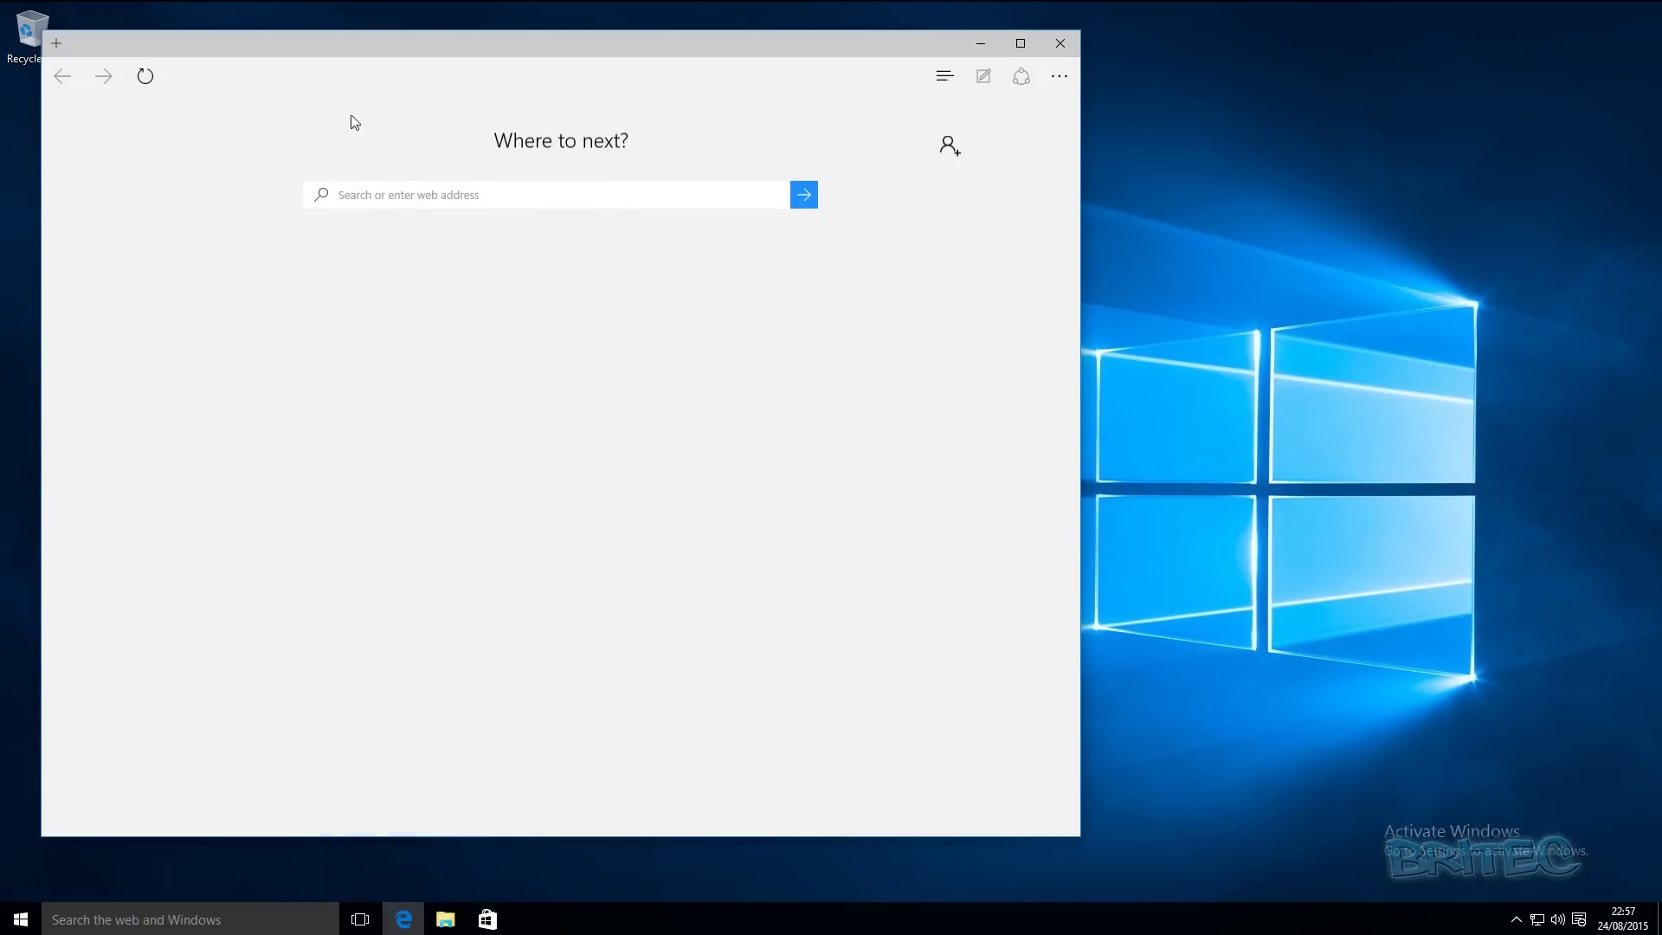
drag(370, 45, 672, 53)
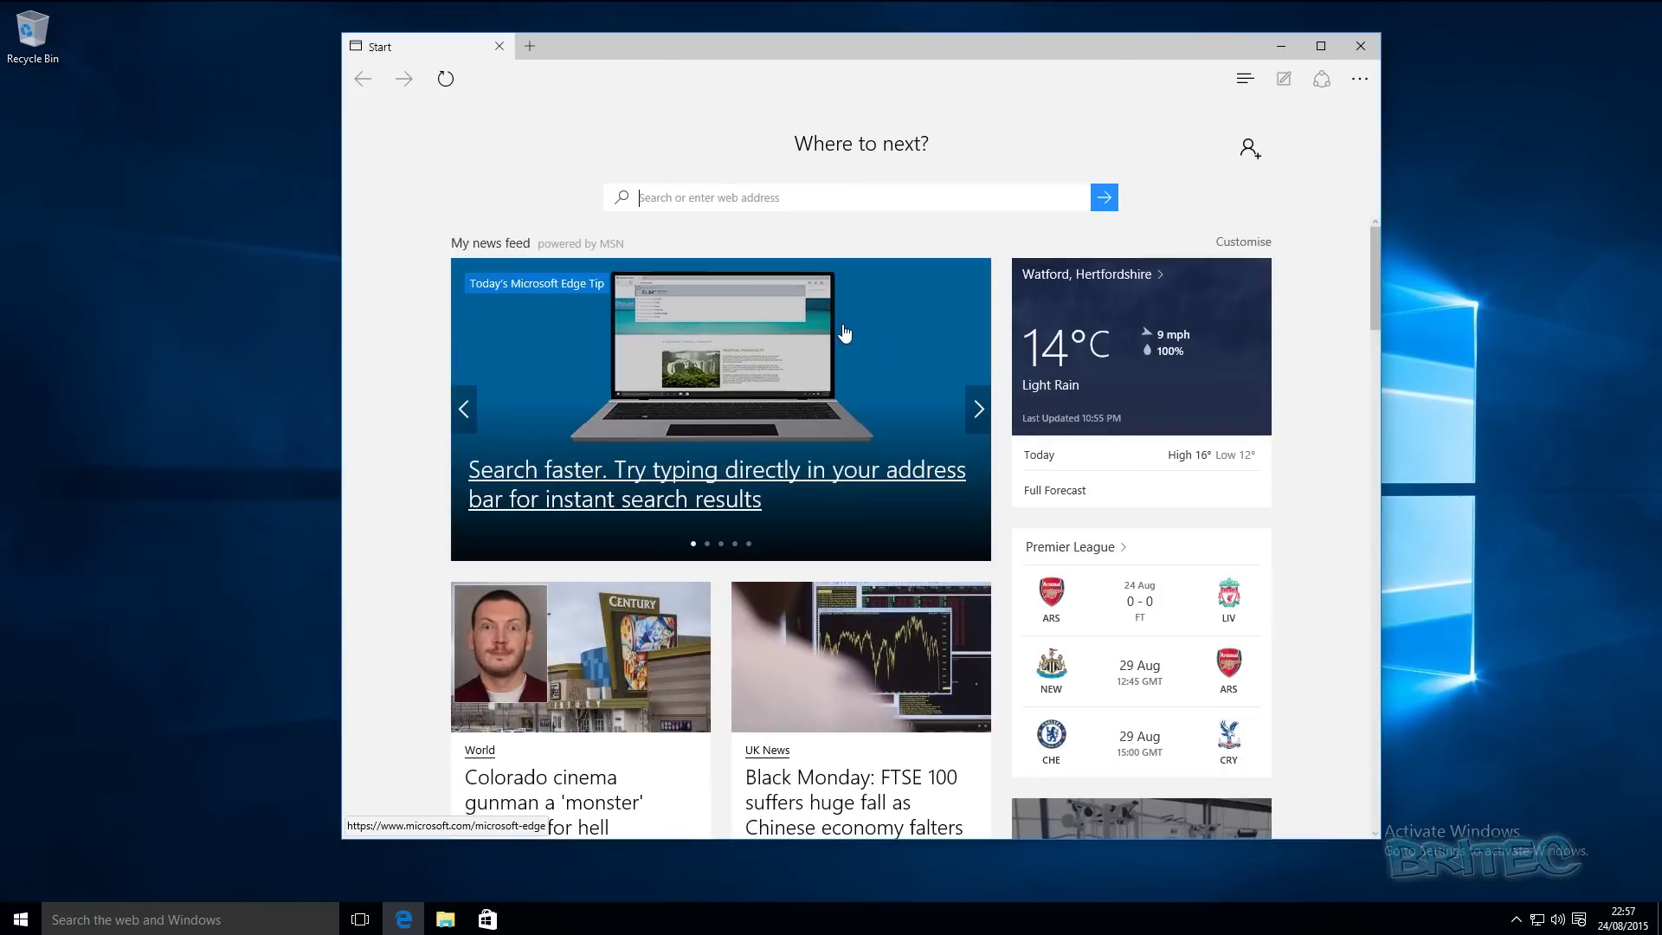
click(1361, 79)
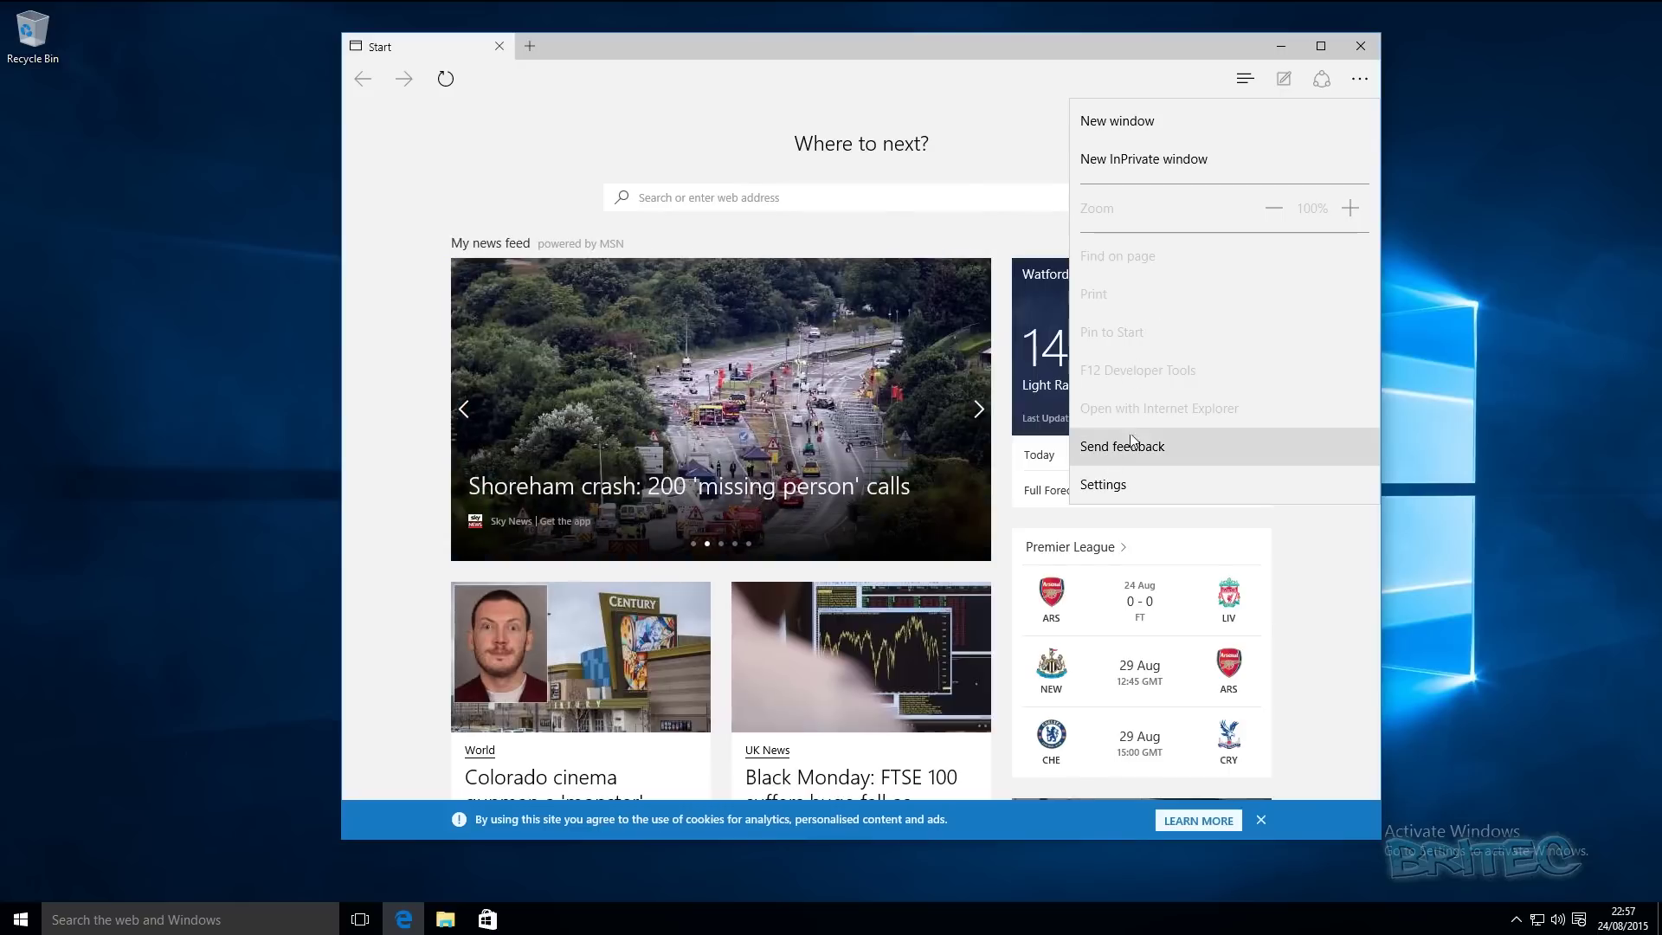
click(1103, 493)
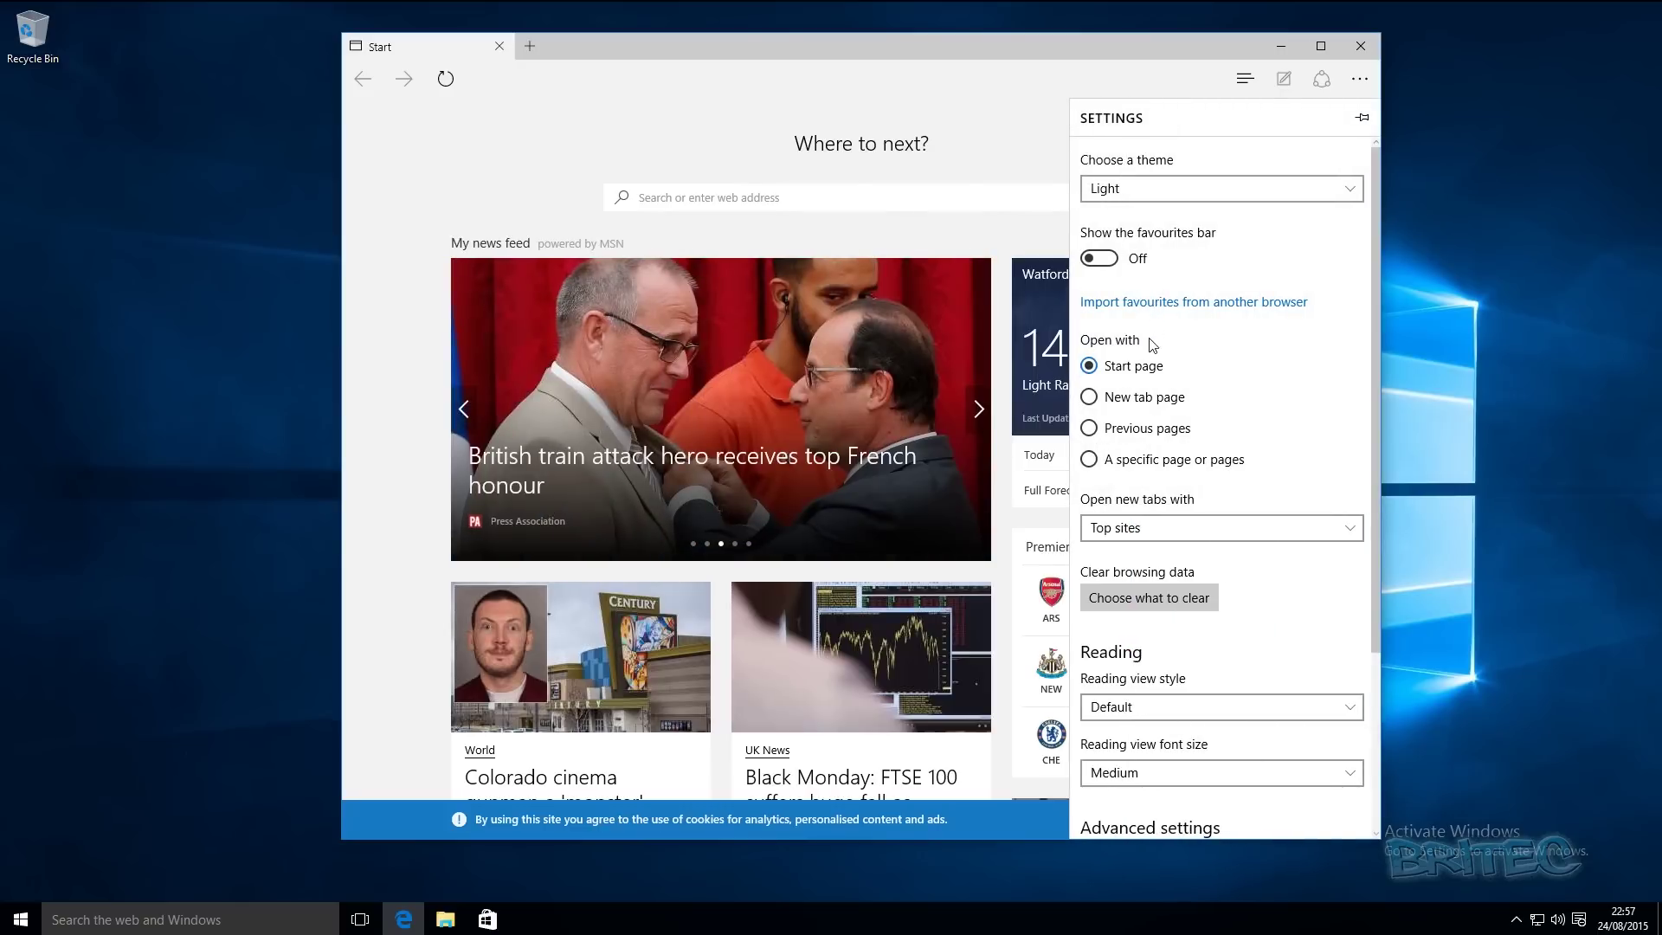
scroll(1152, 422, down, 2)
scroll(1150, 420, down, 3)
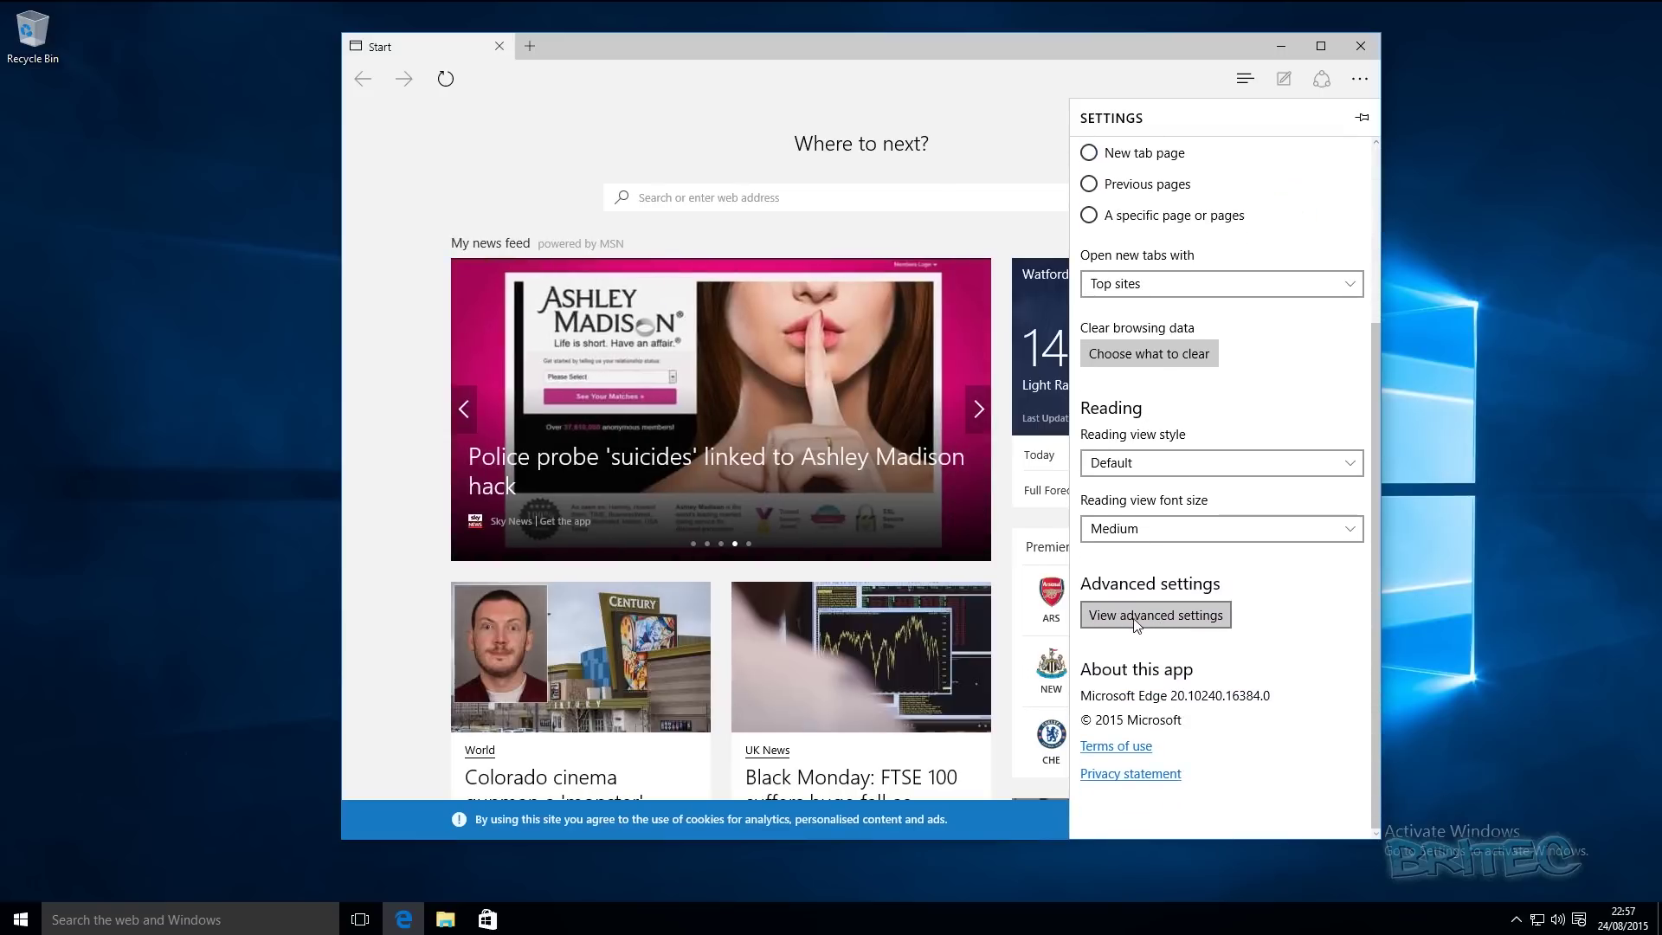
click(1147, 619)
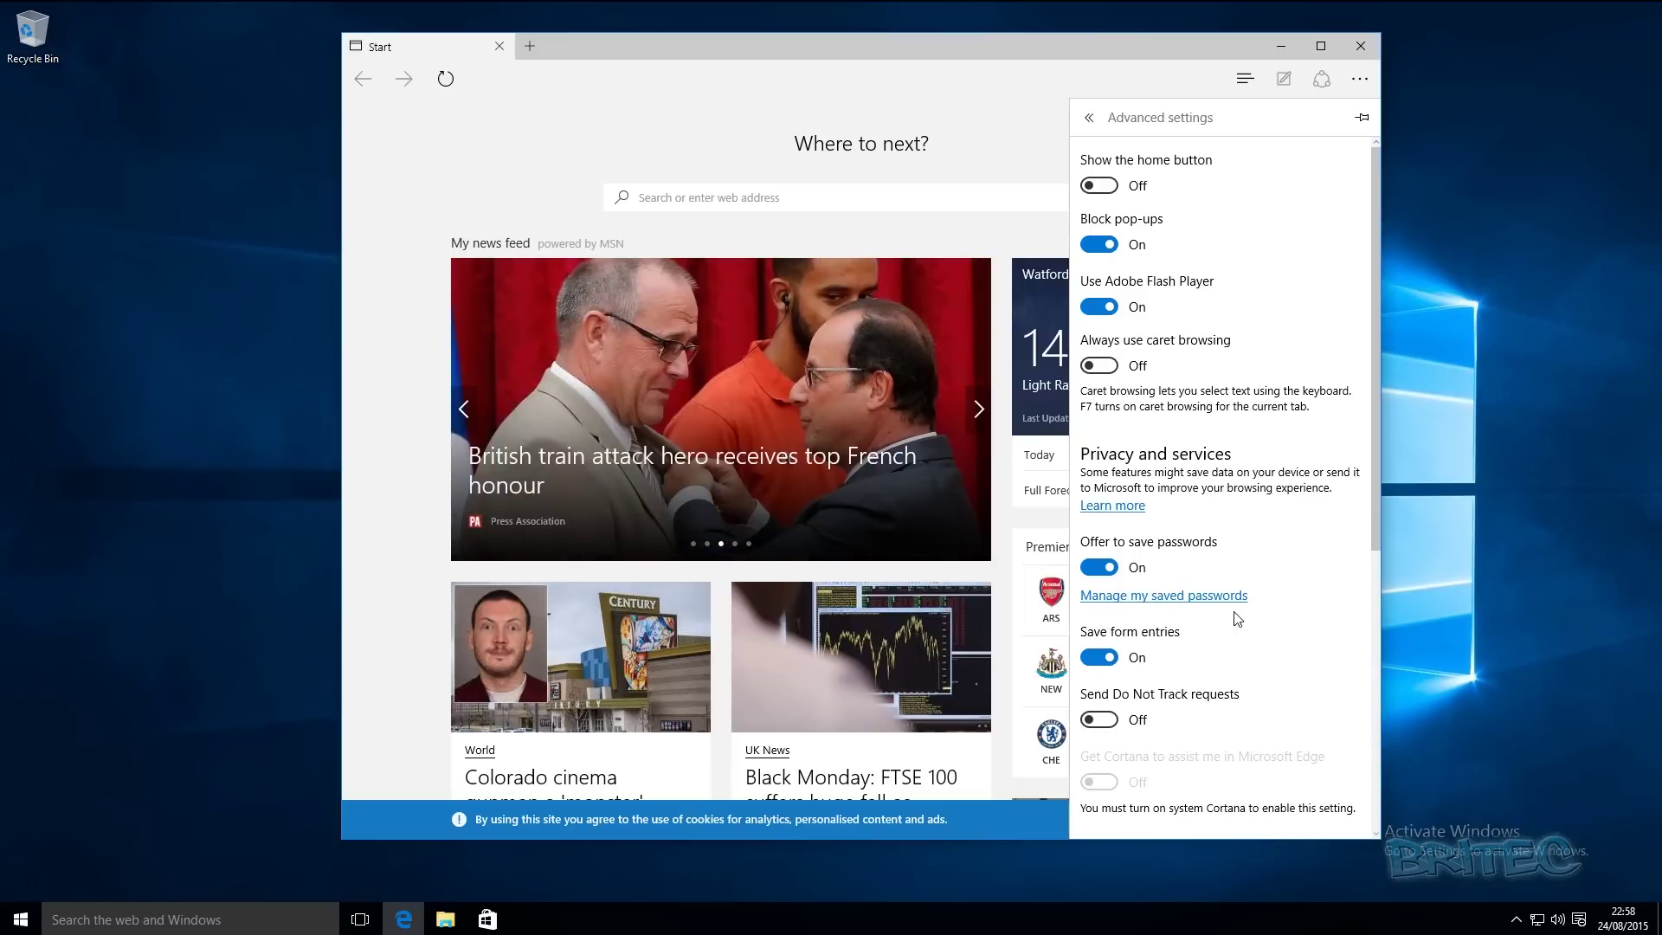
Turn off page prediction in the browser's privacy and services settings, and close the browser.
scroll(1237, 618, down, 3)
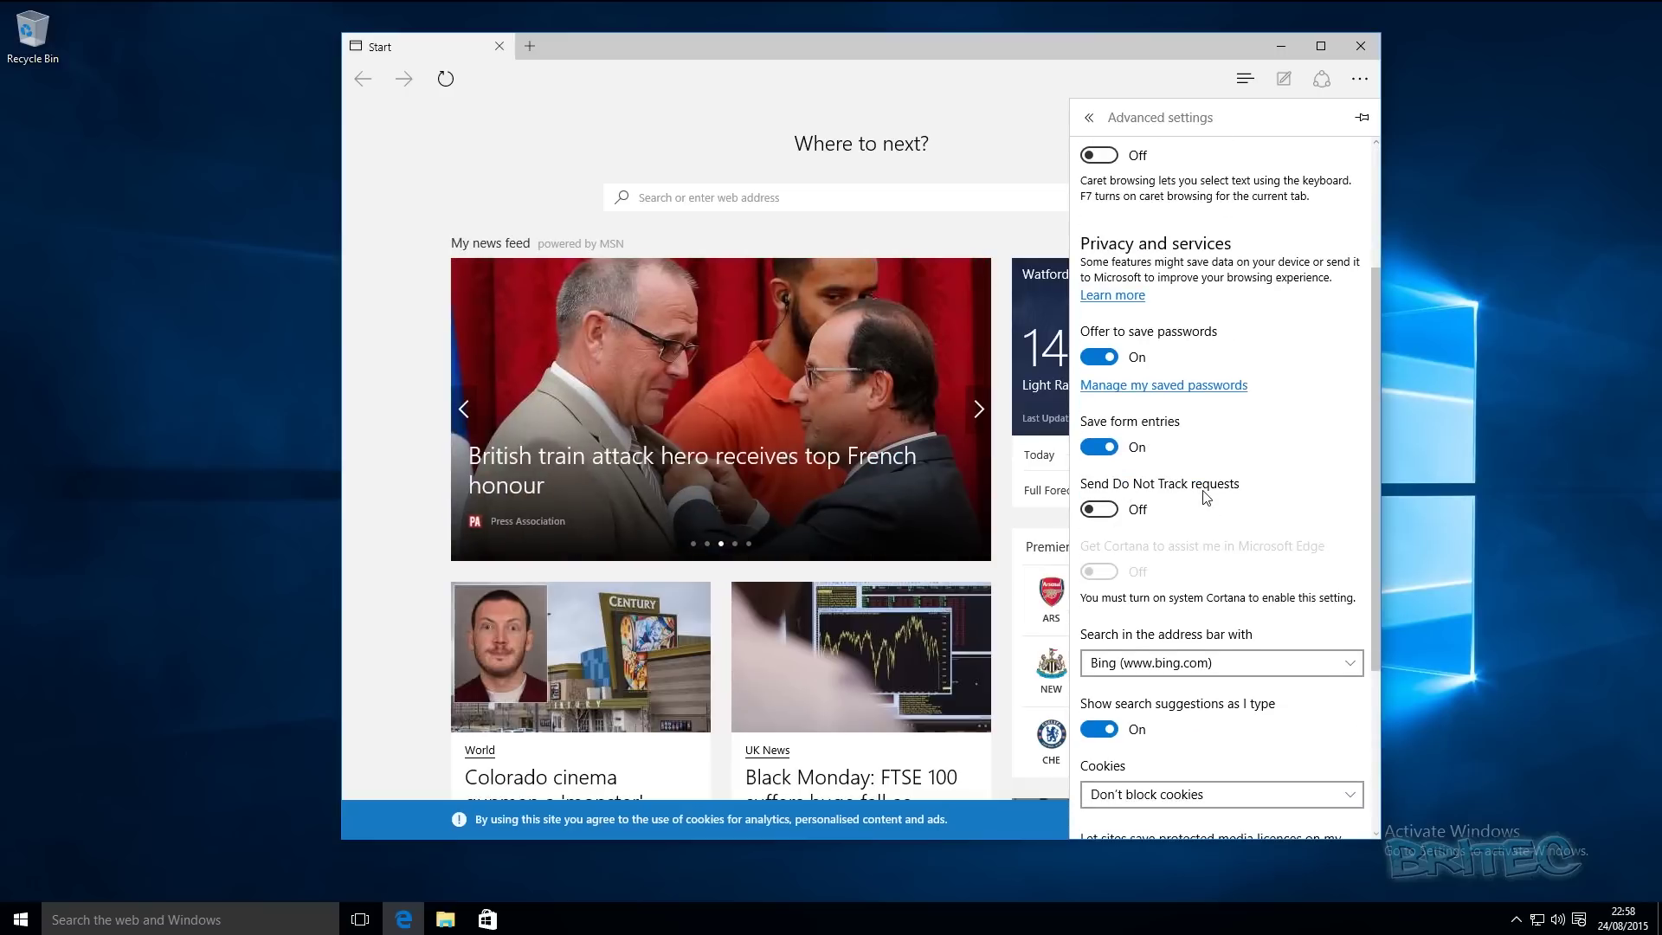
scroll(1266, 663, down, 1)
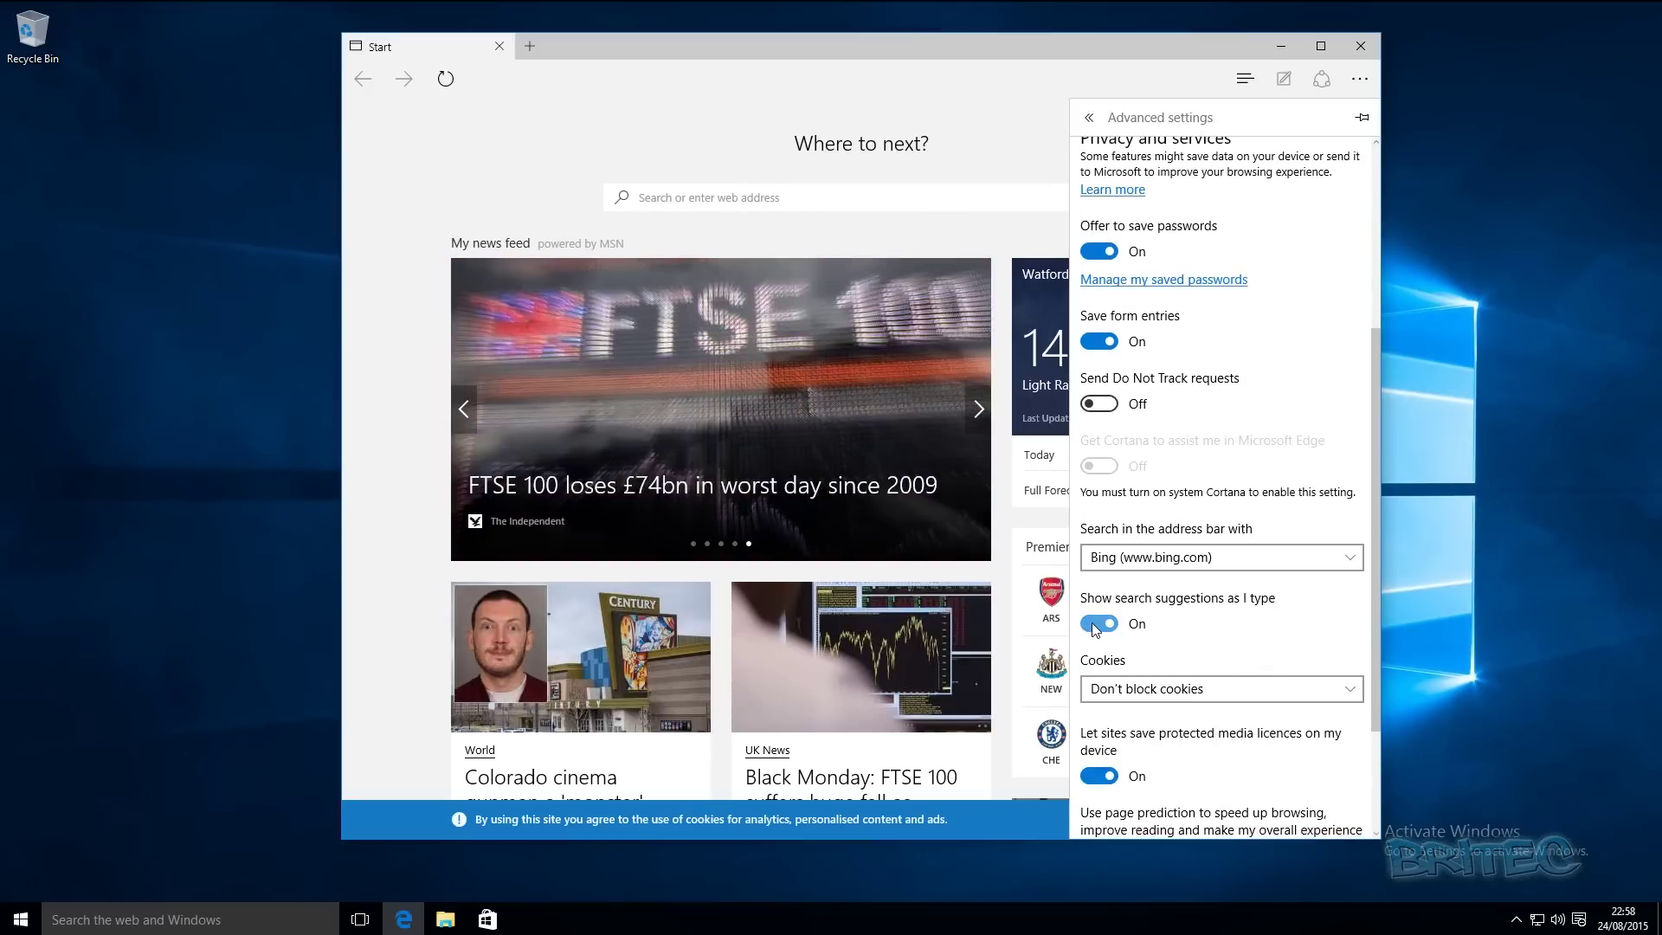
scroll(1118, 628, down, 2)
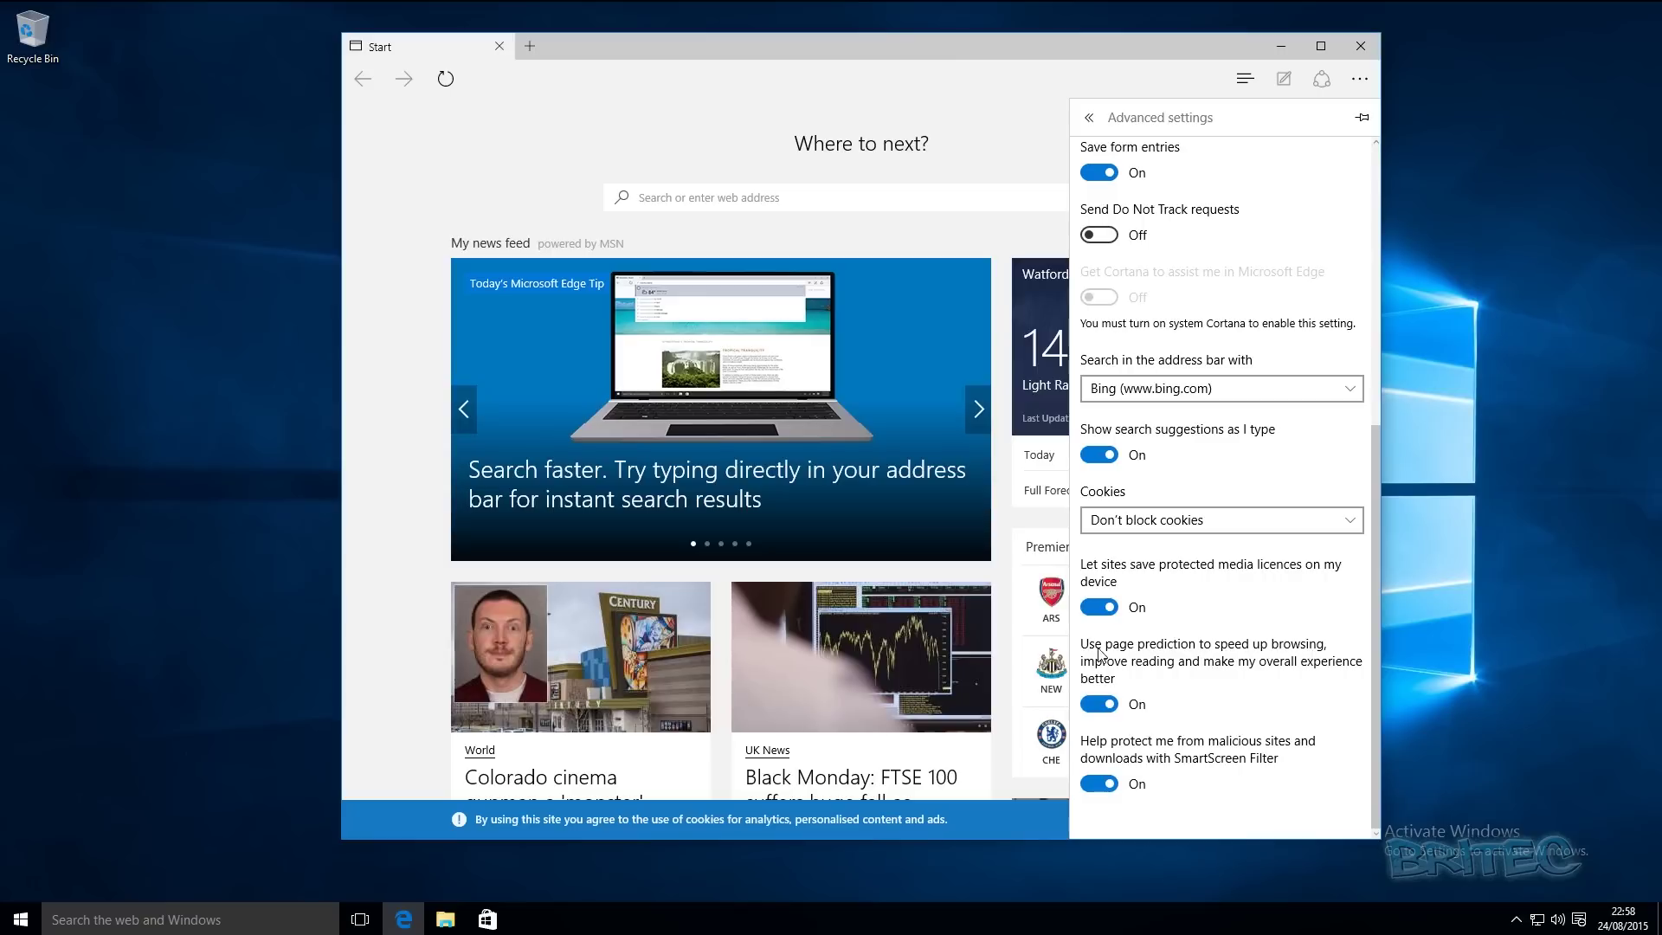
click(1101, 704)
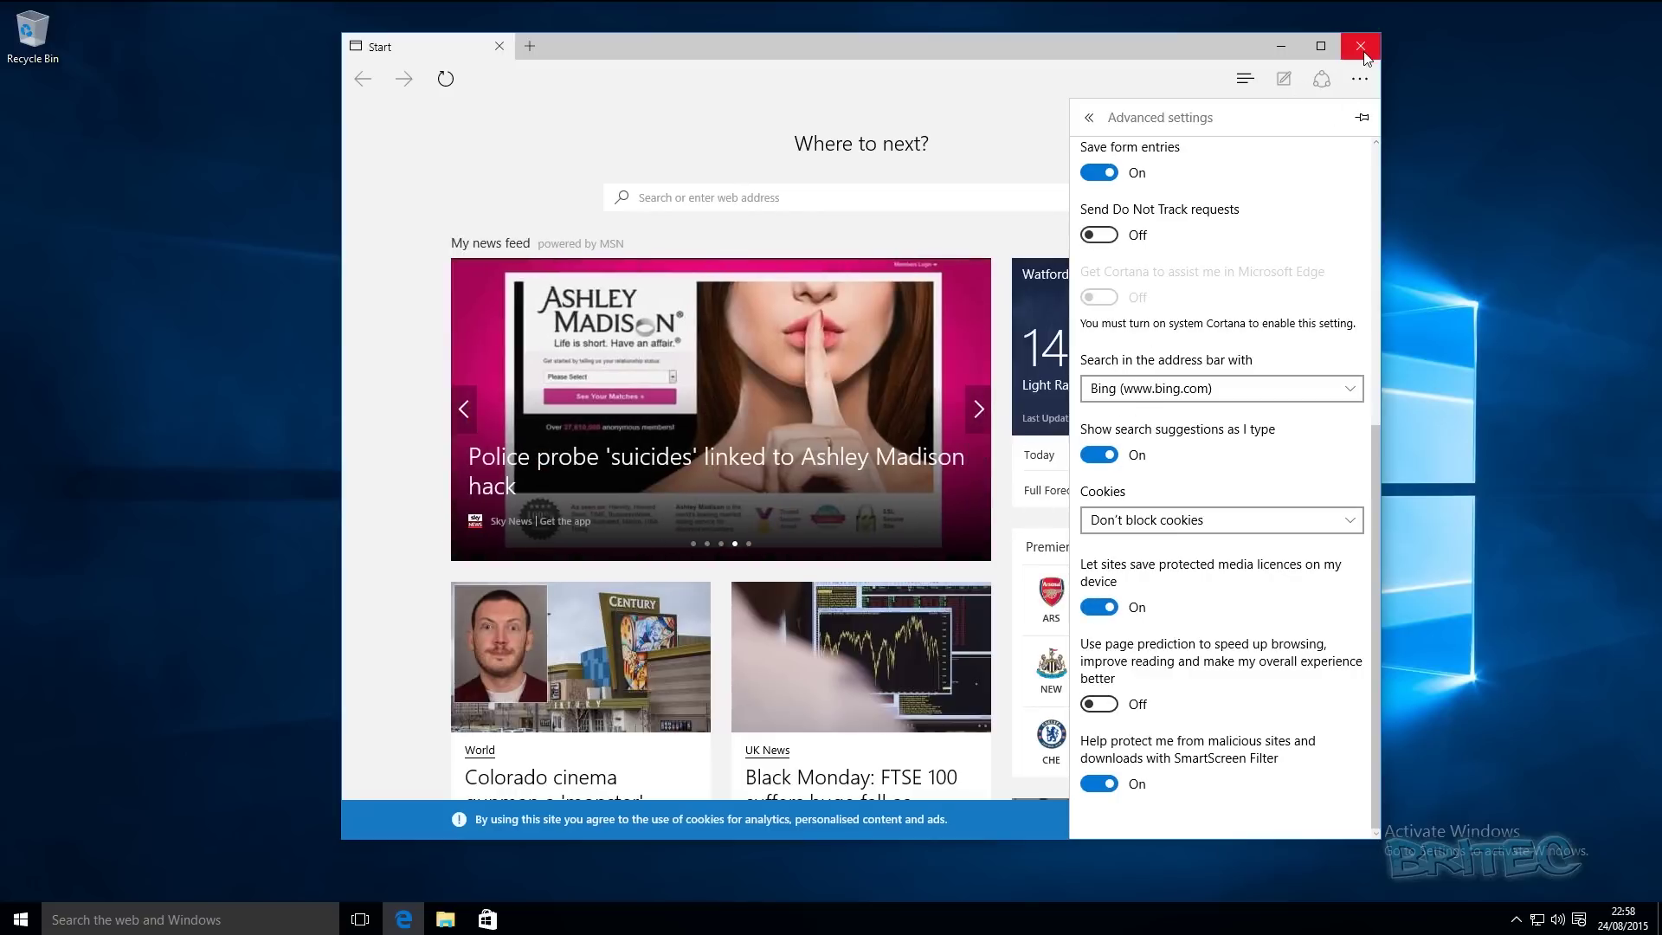
click(1363, 48)
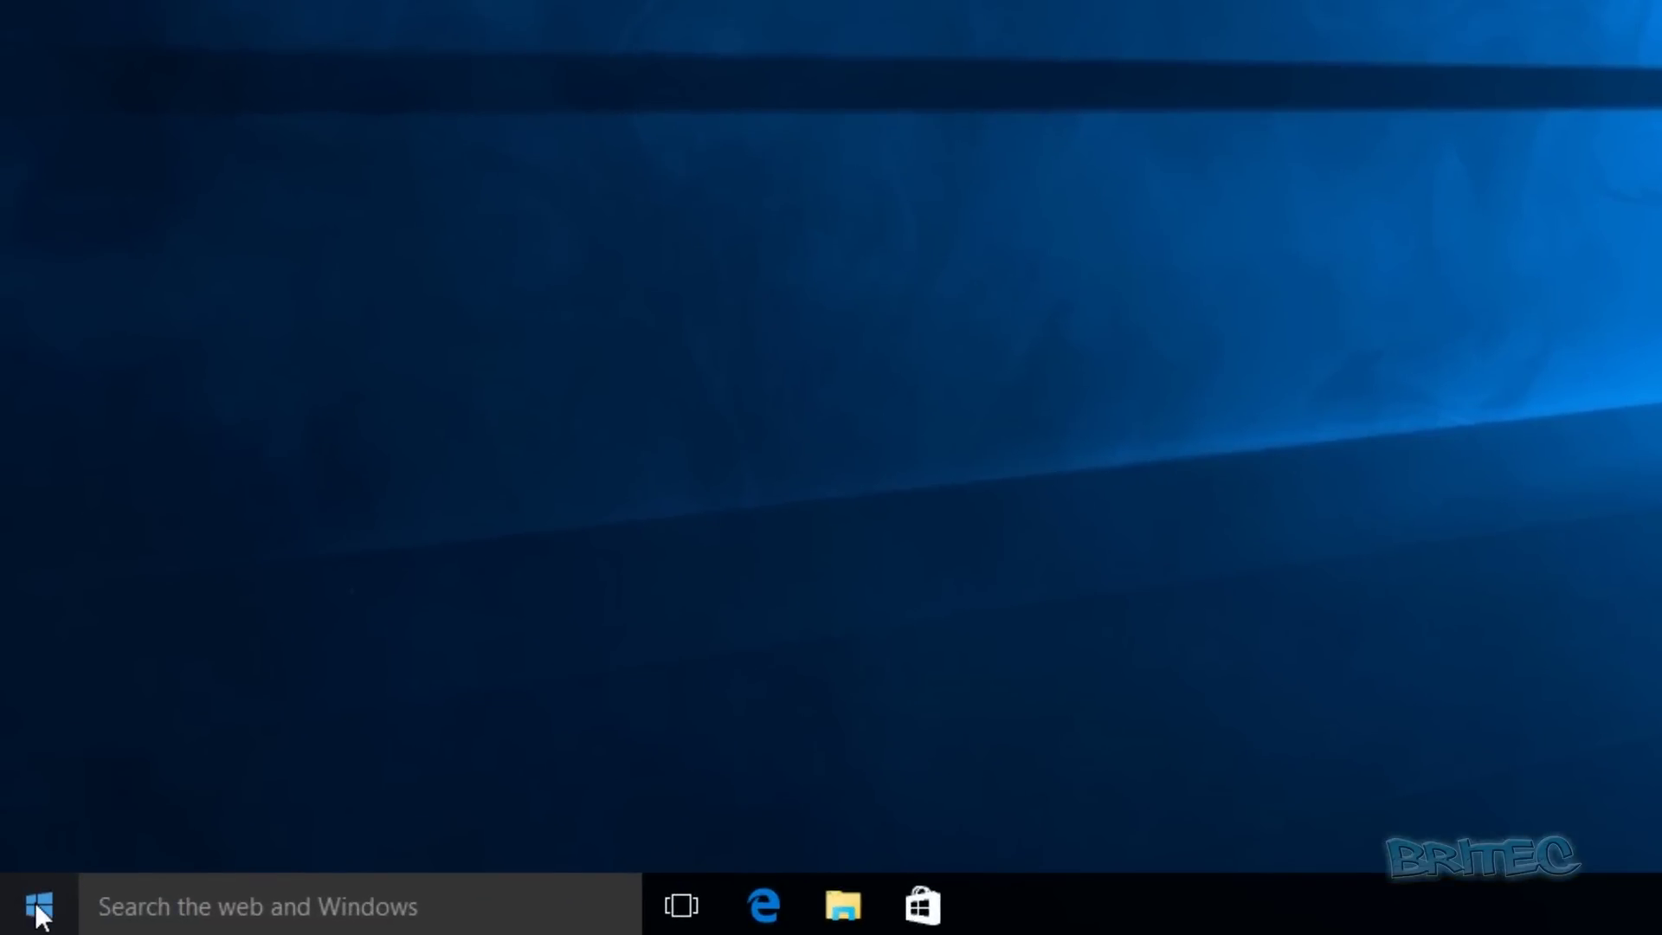
Launch the Local Group Policy Editor by running gpedit.msc.
right_click(37, 907)
click(110, 794)
click(188, 701)
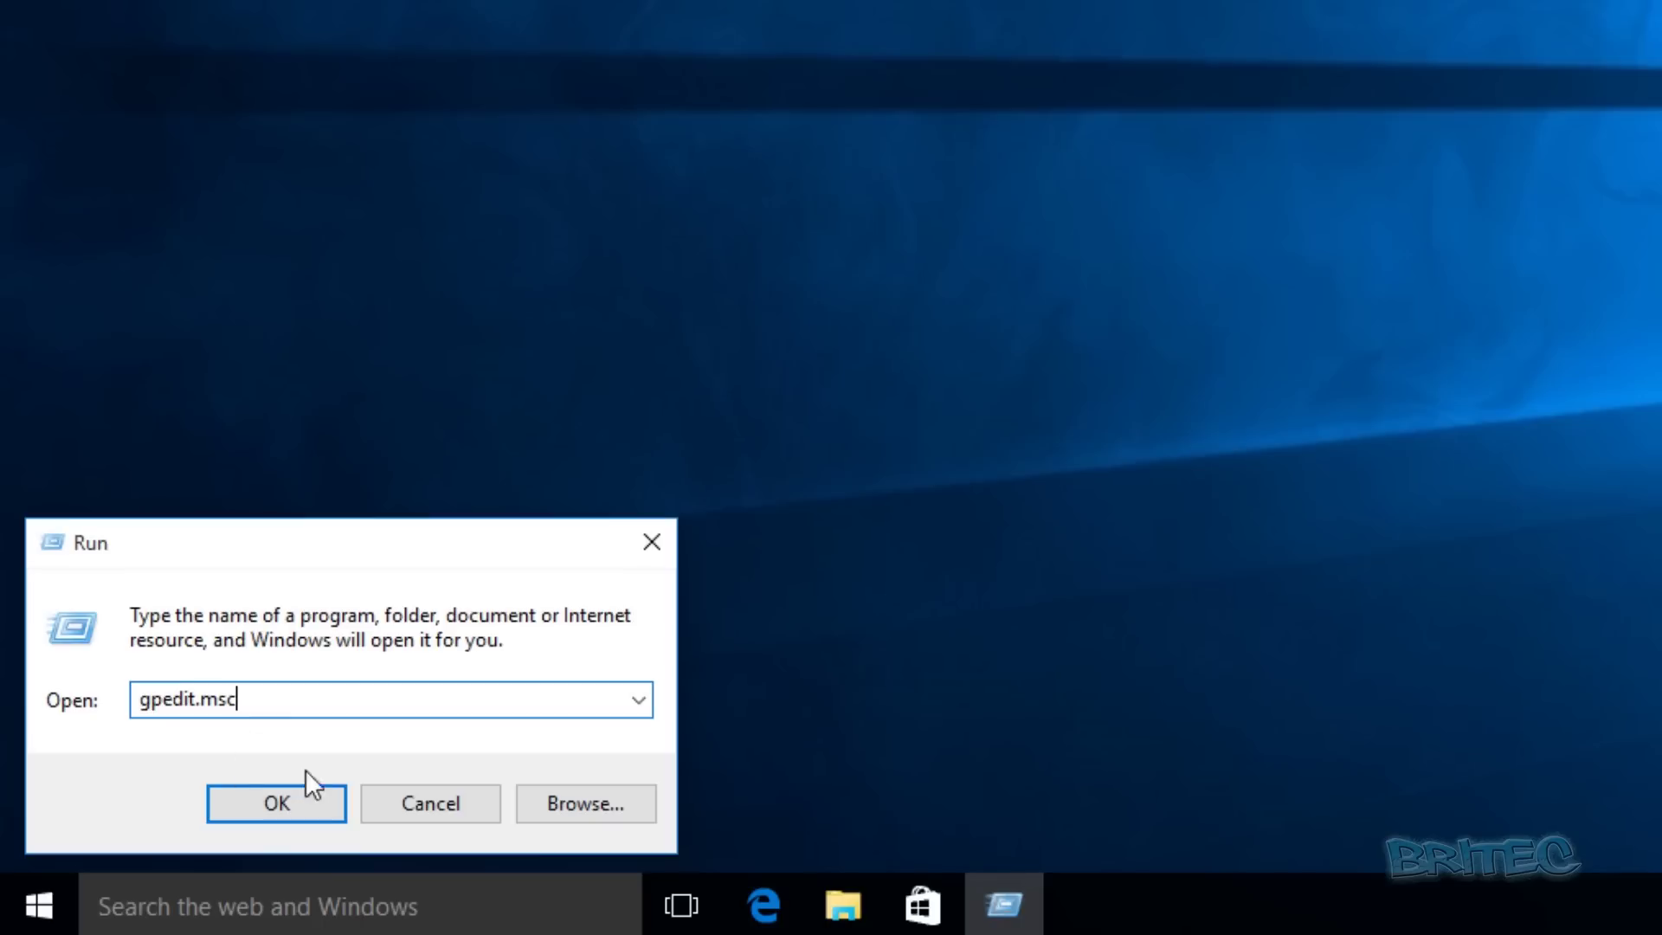
click(263, 797)
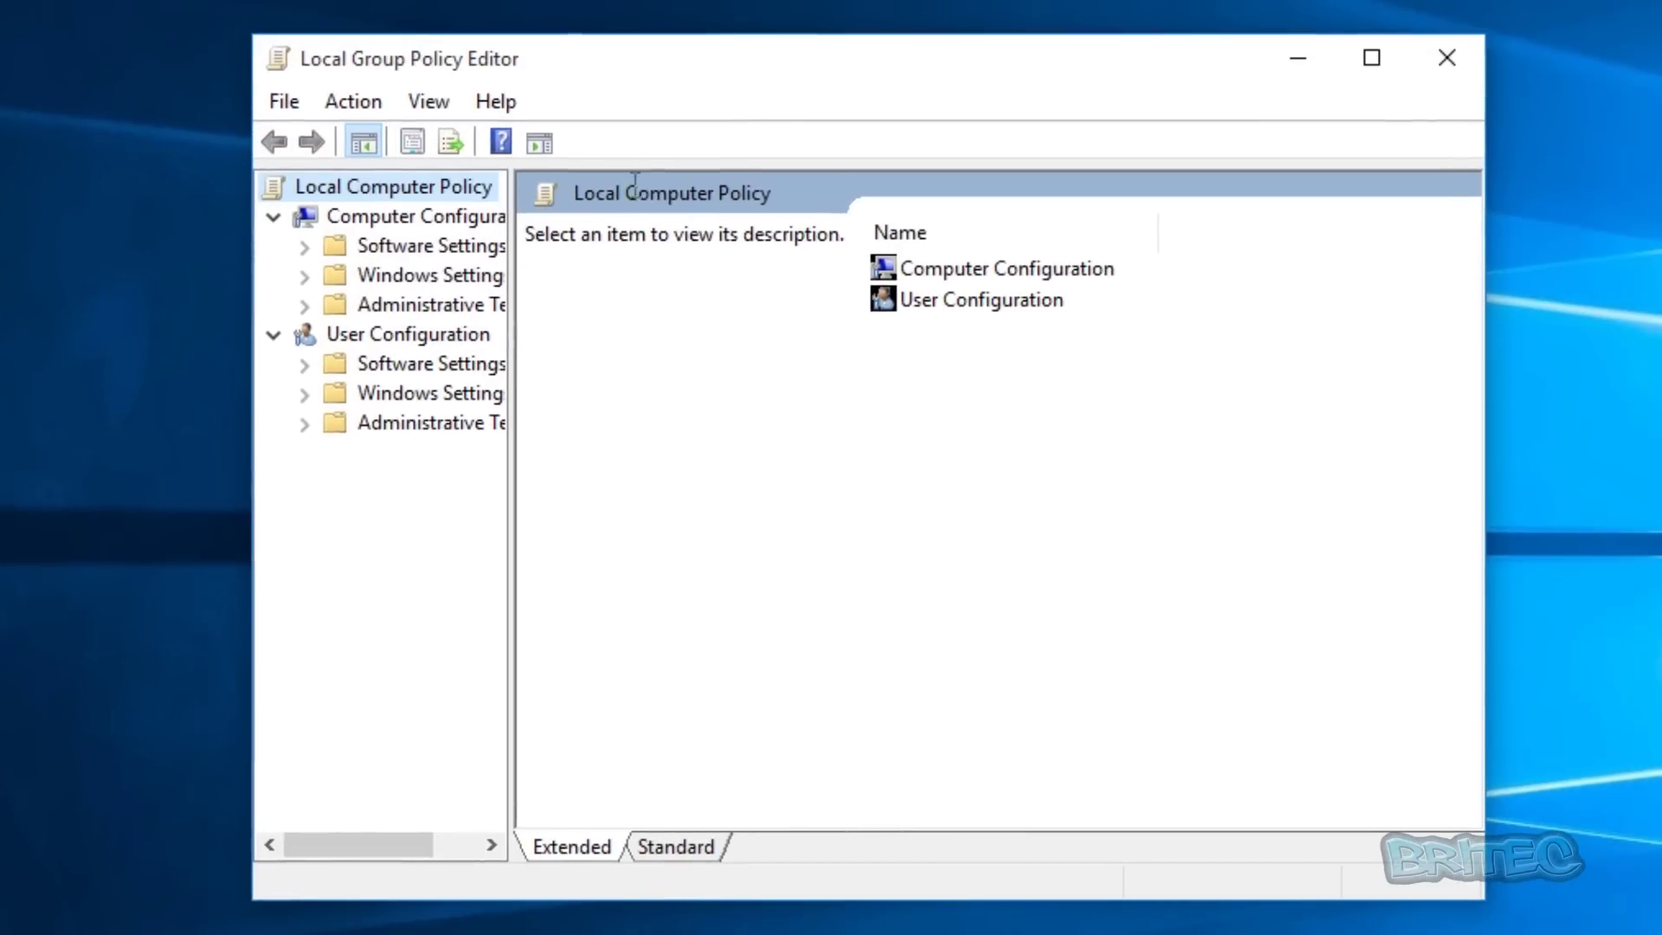
Widen the policy tree and show All Settings under Computer Configuration's Administrative Templates.
drag(512, 339, 638, 354)
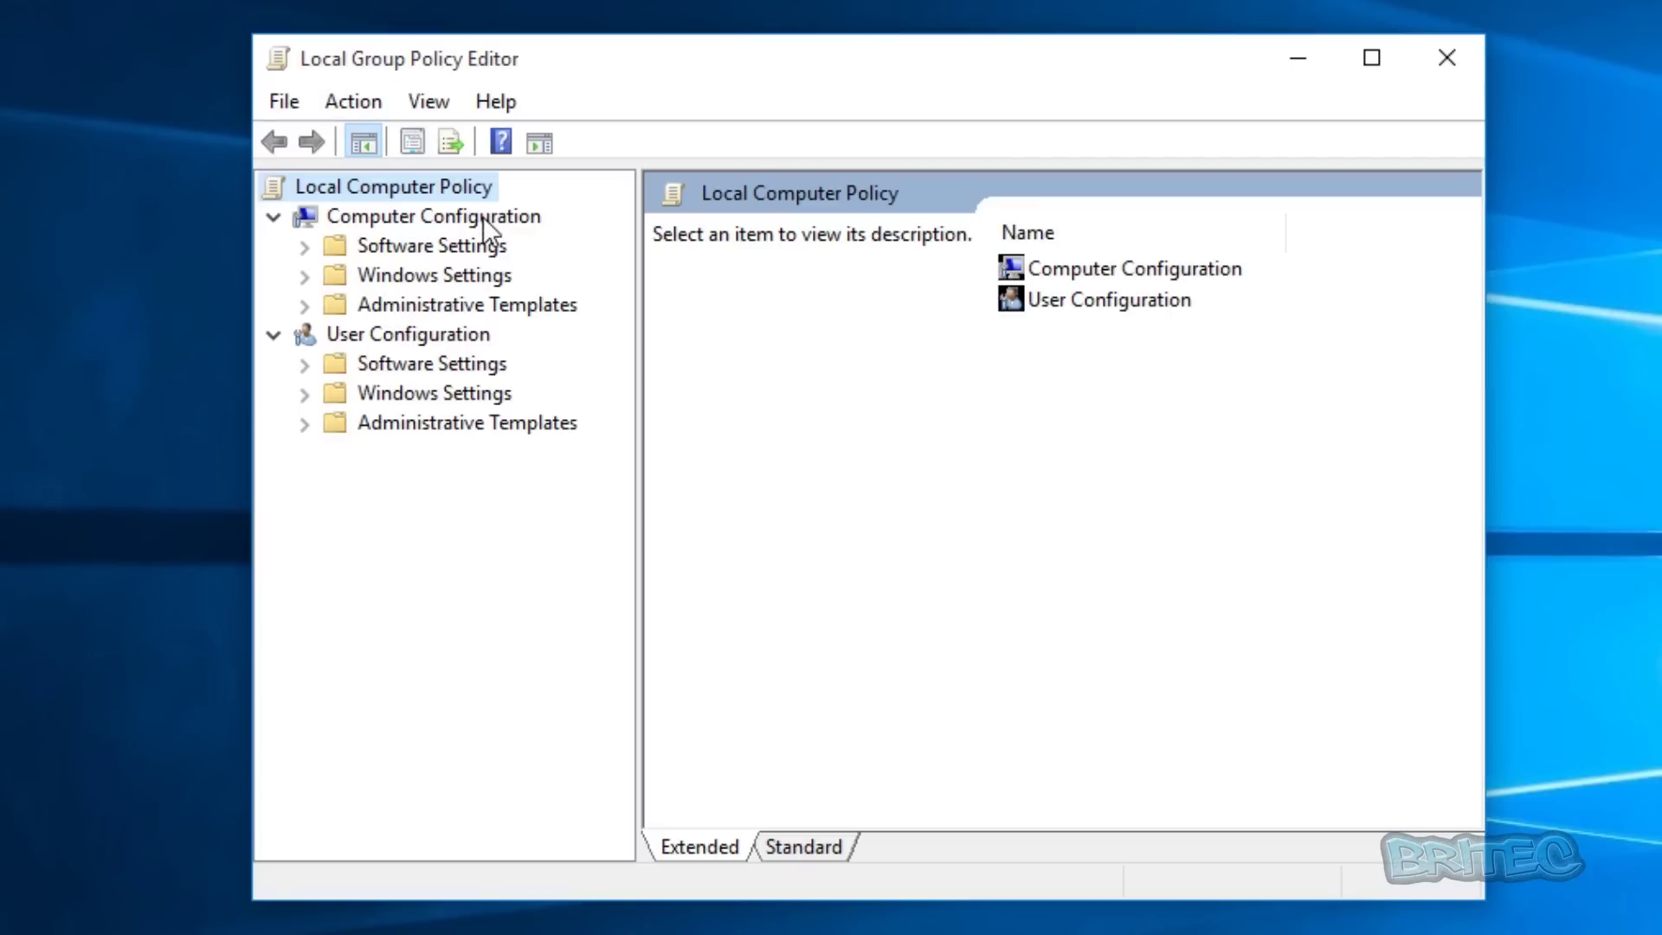
click(349, 218)
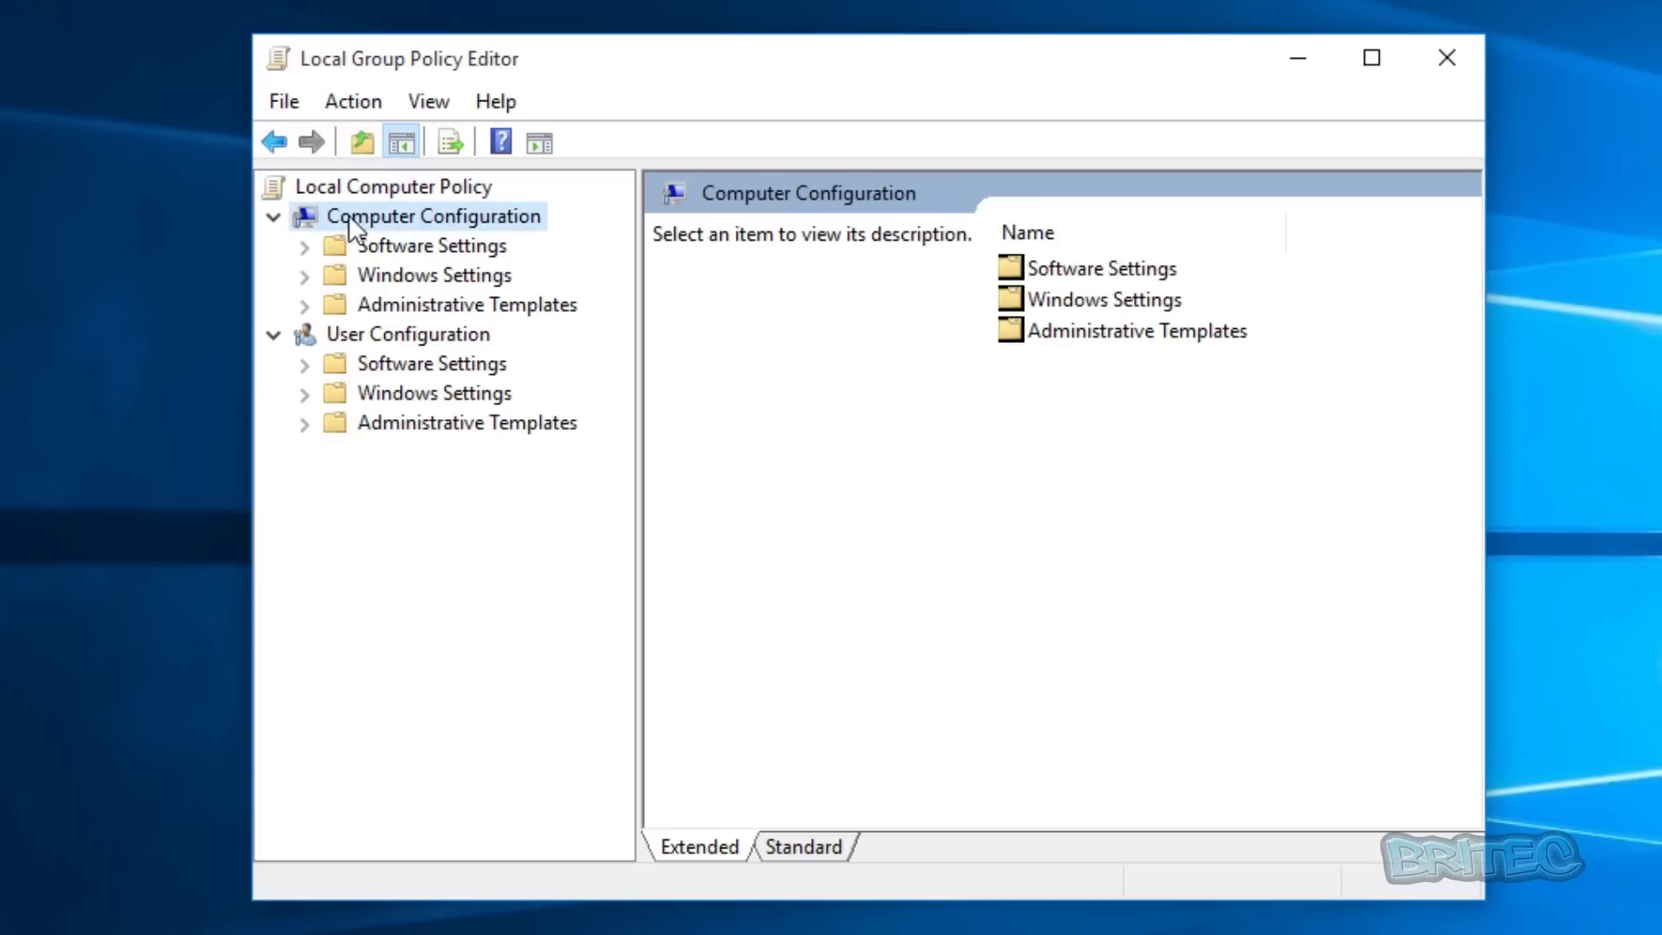
click(389, 308)
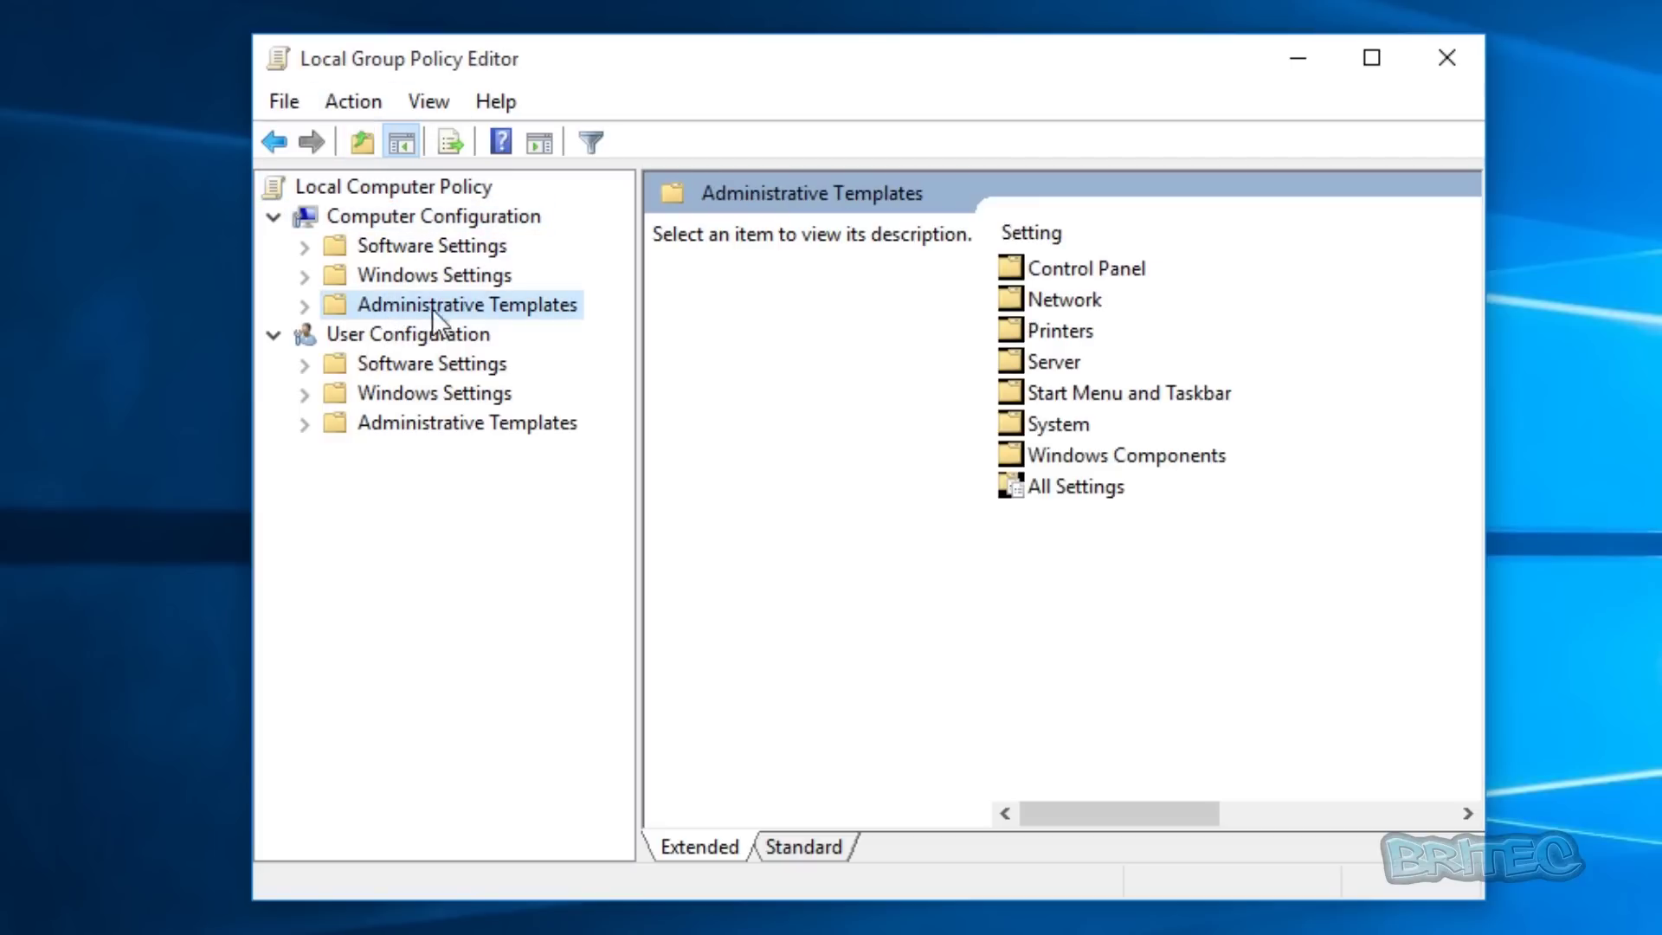
click(305, 306)
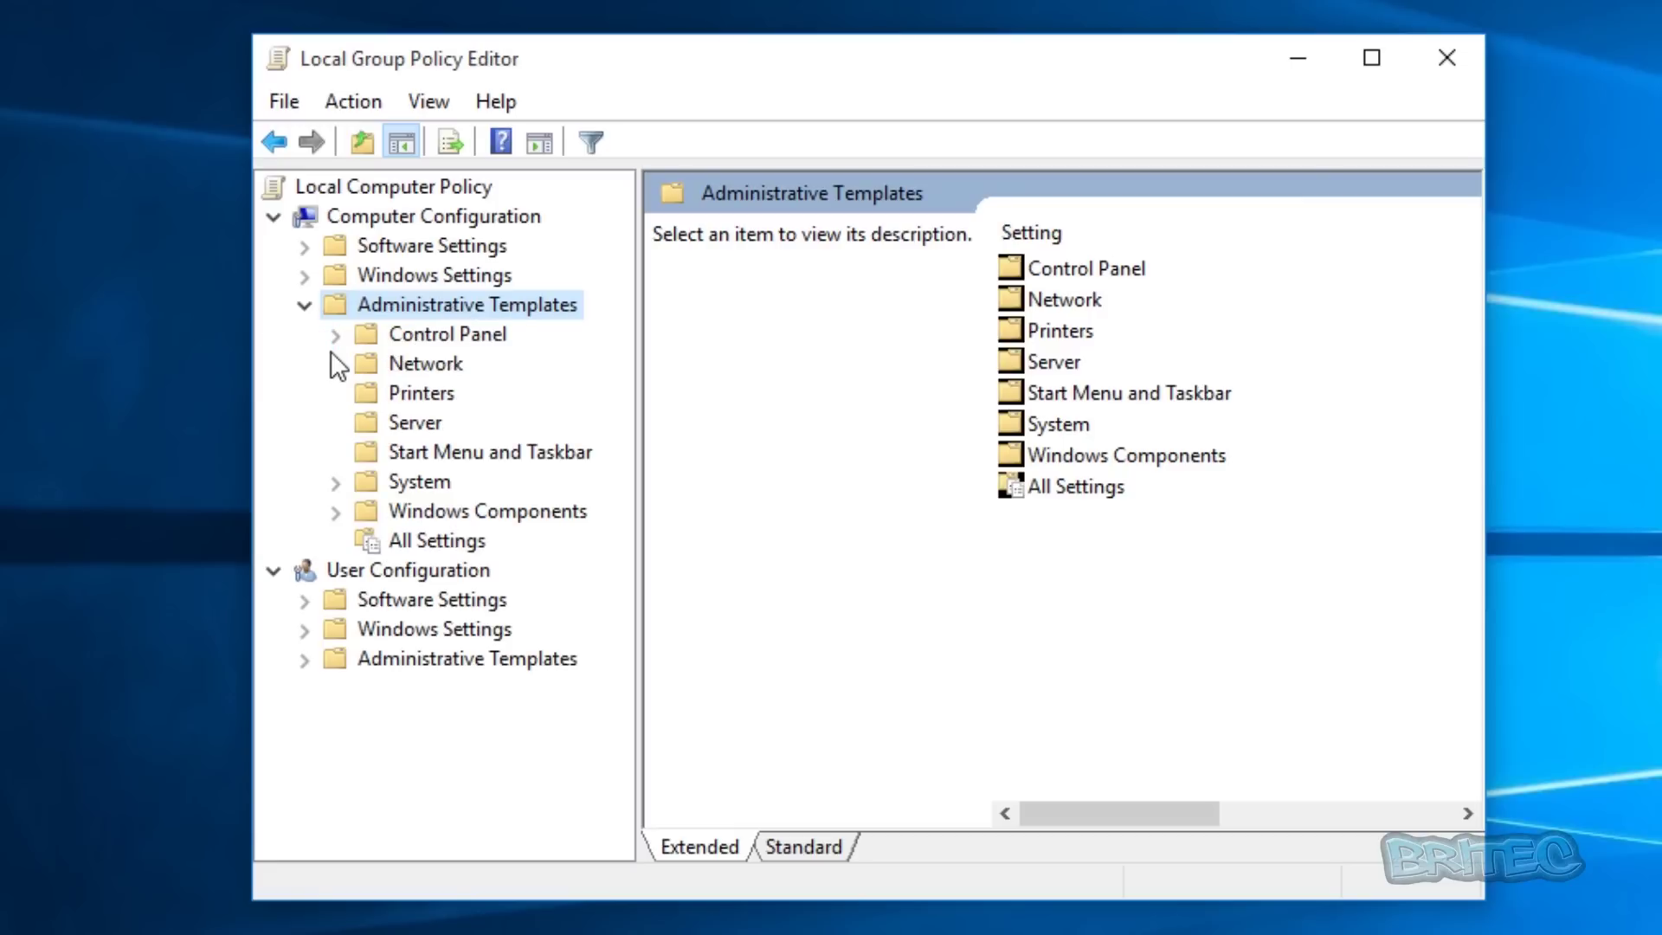
click(416, 541)
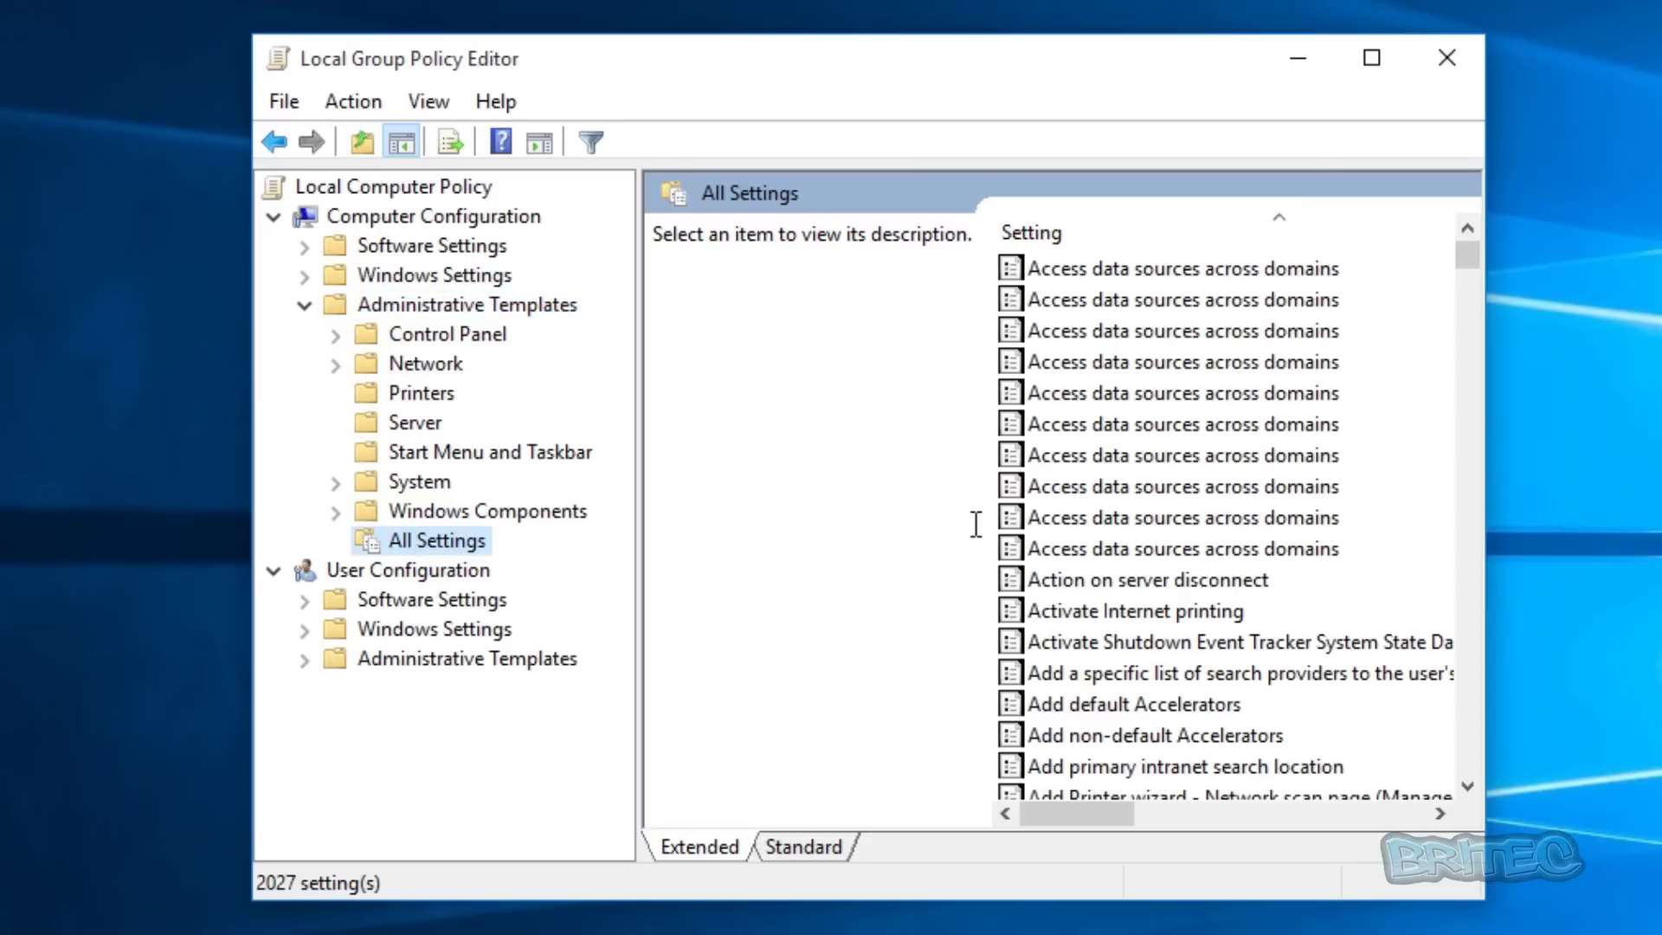
Find the Allow Telemetry policy in the settings list and read through its description.
drag(1473, 252, 1474, 266)
scroll(1433, 346, down, 20)
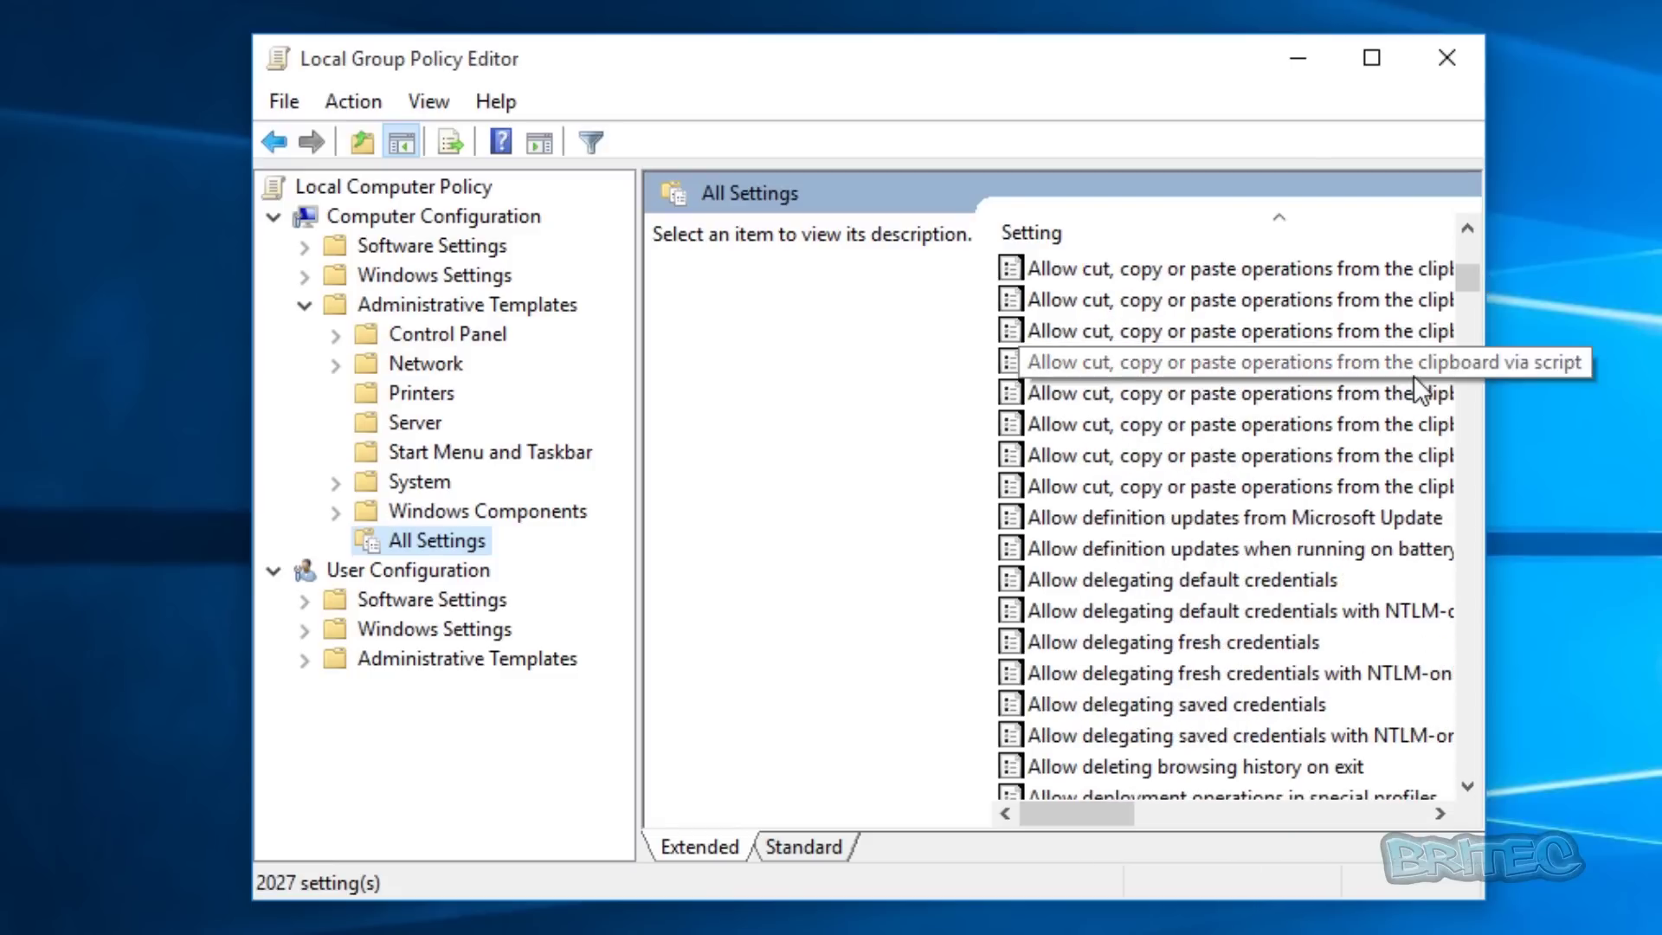
drag(1471, 294, 1473, 319)
scroll(1301, 532, down, 15)
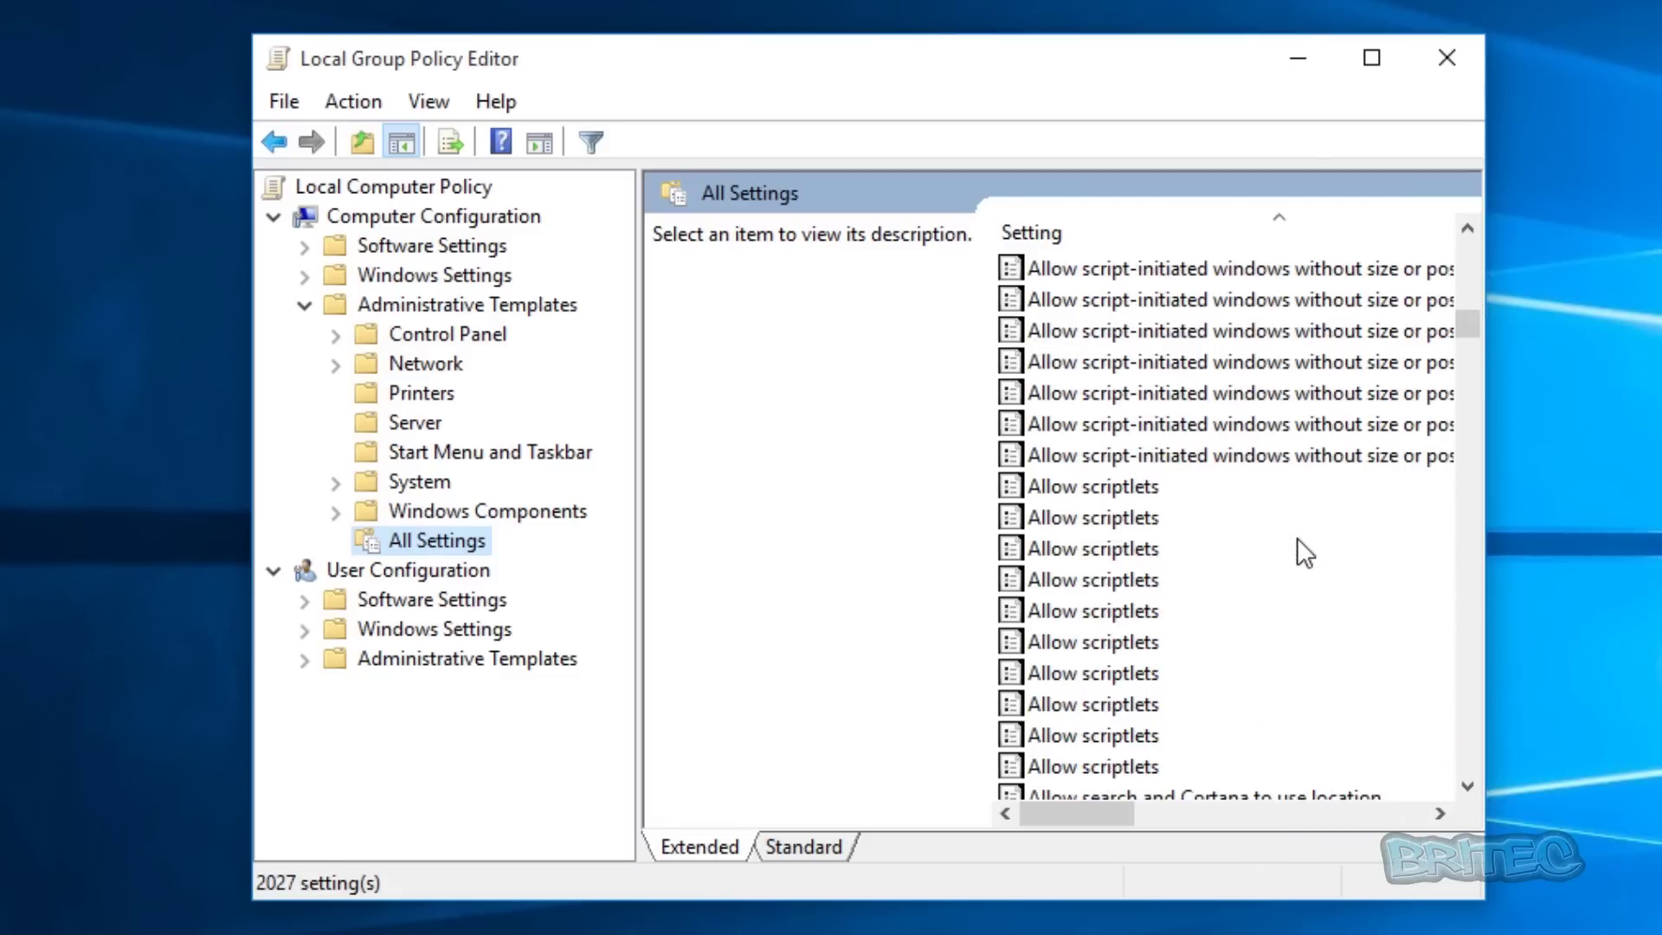
click(1126, 550)
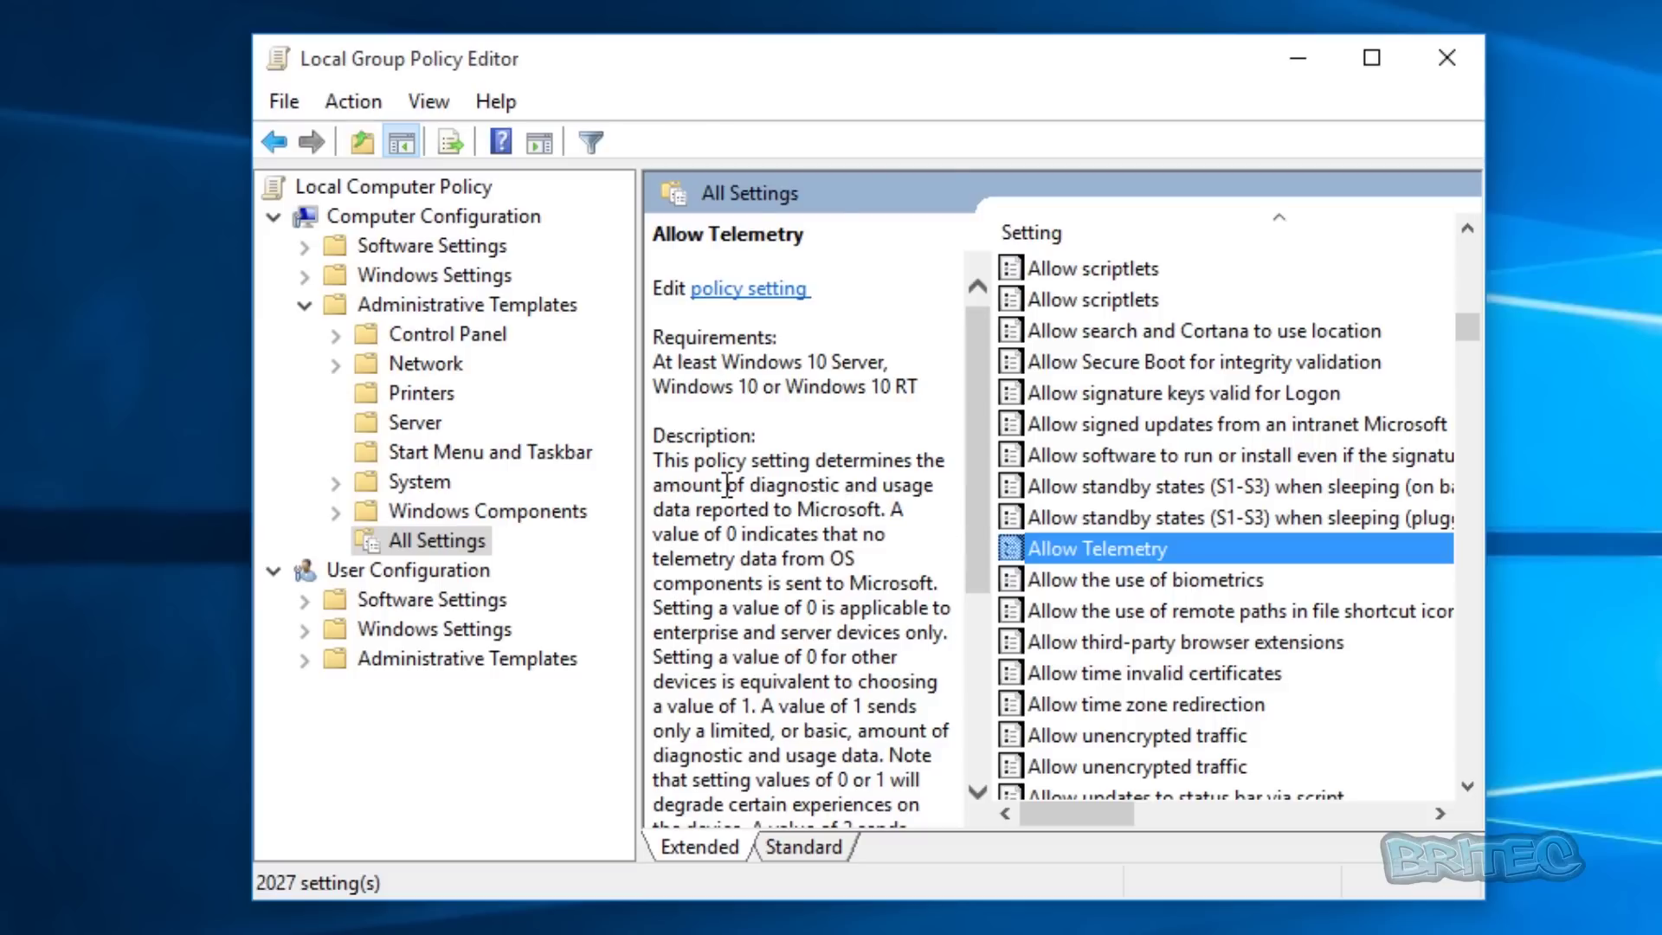
drag(974, 480, 987, 618)
click(1160, 545)
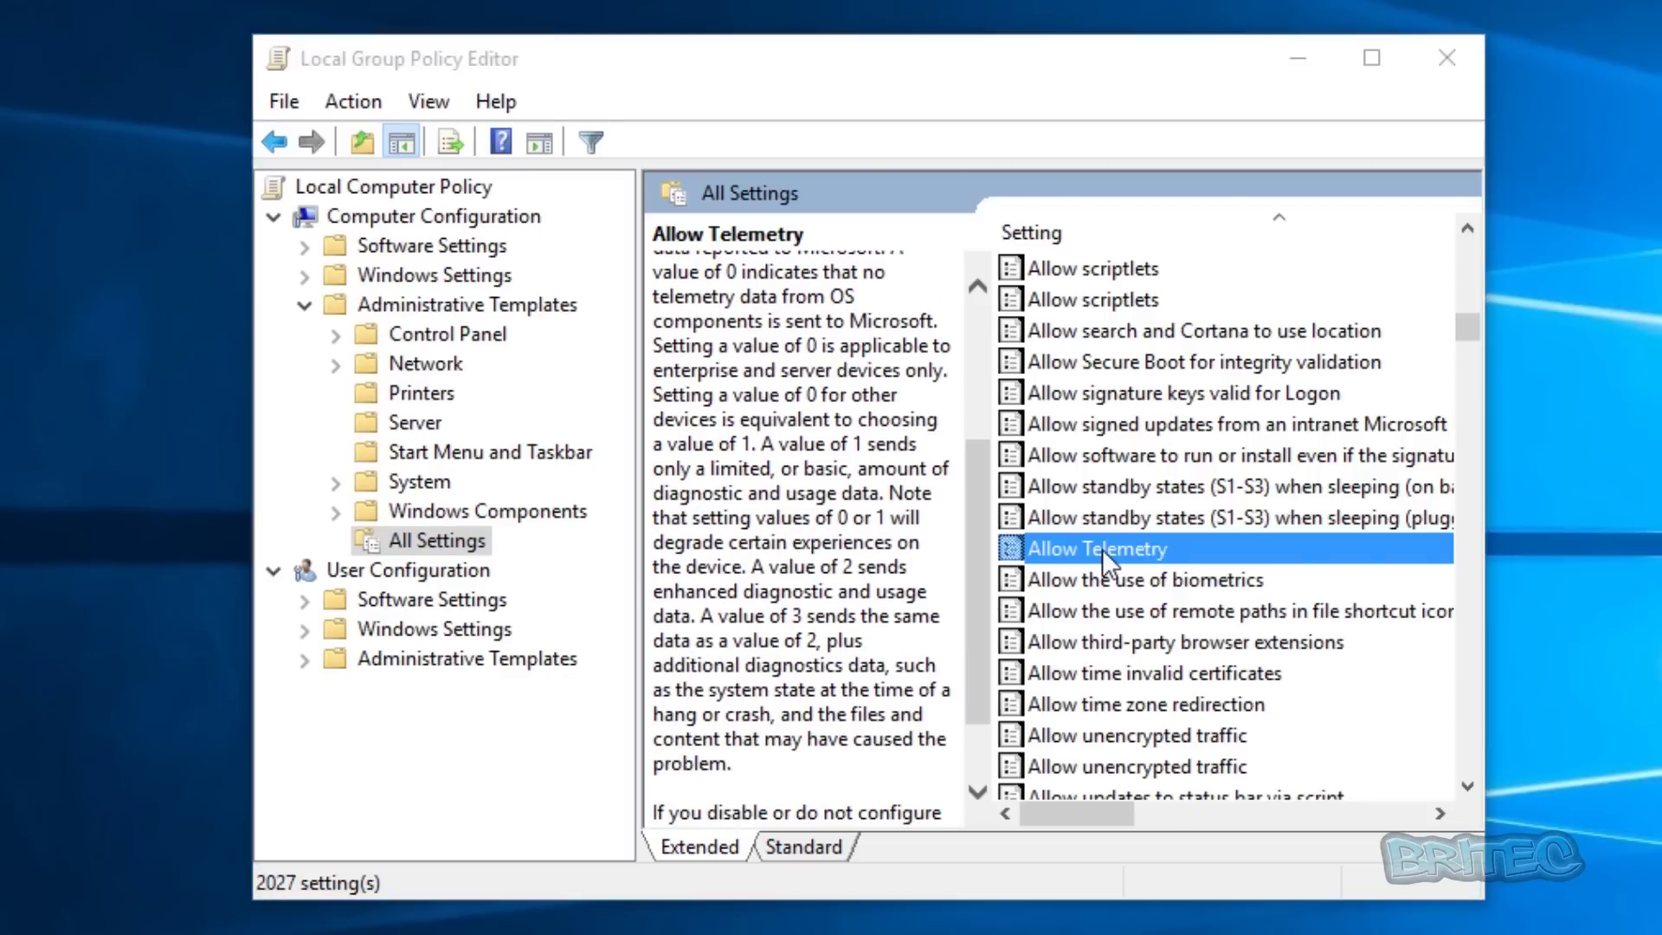
Open the Allow Telemetry policy, try the Enabled state, return it to Not Configured, and cancel the dialog.
double_click(1103, 550)
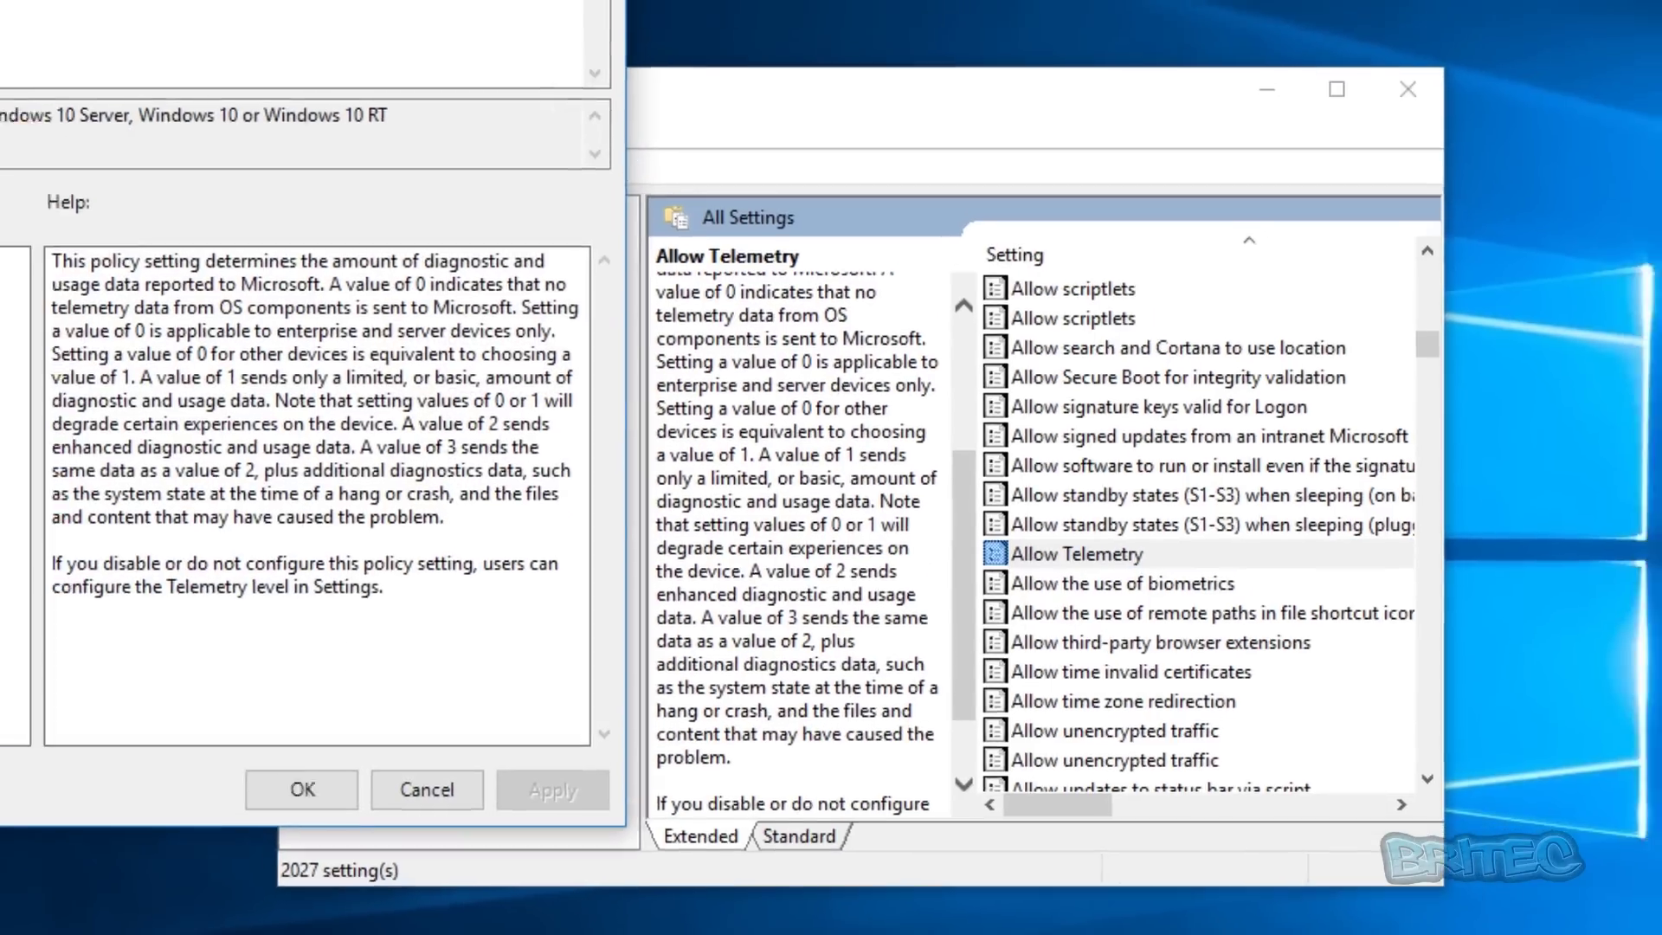
drag(9, 0, 879, 74)
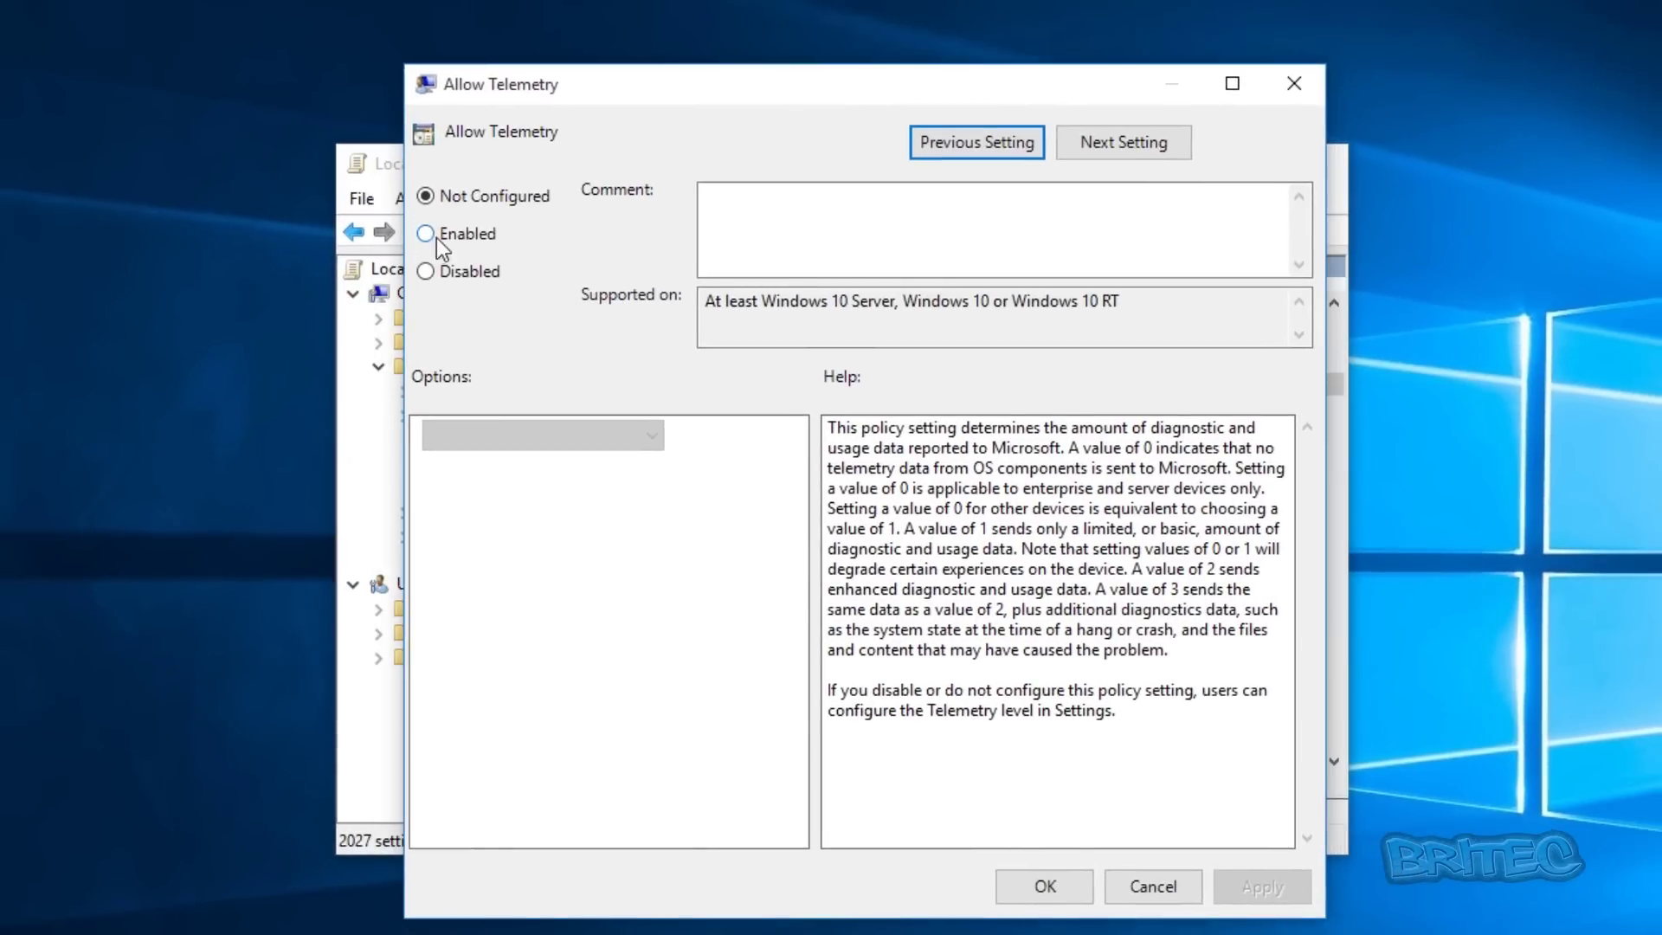
click(427, 235)
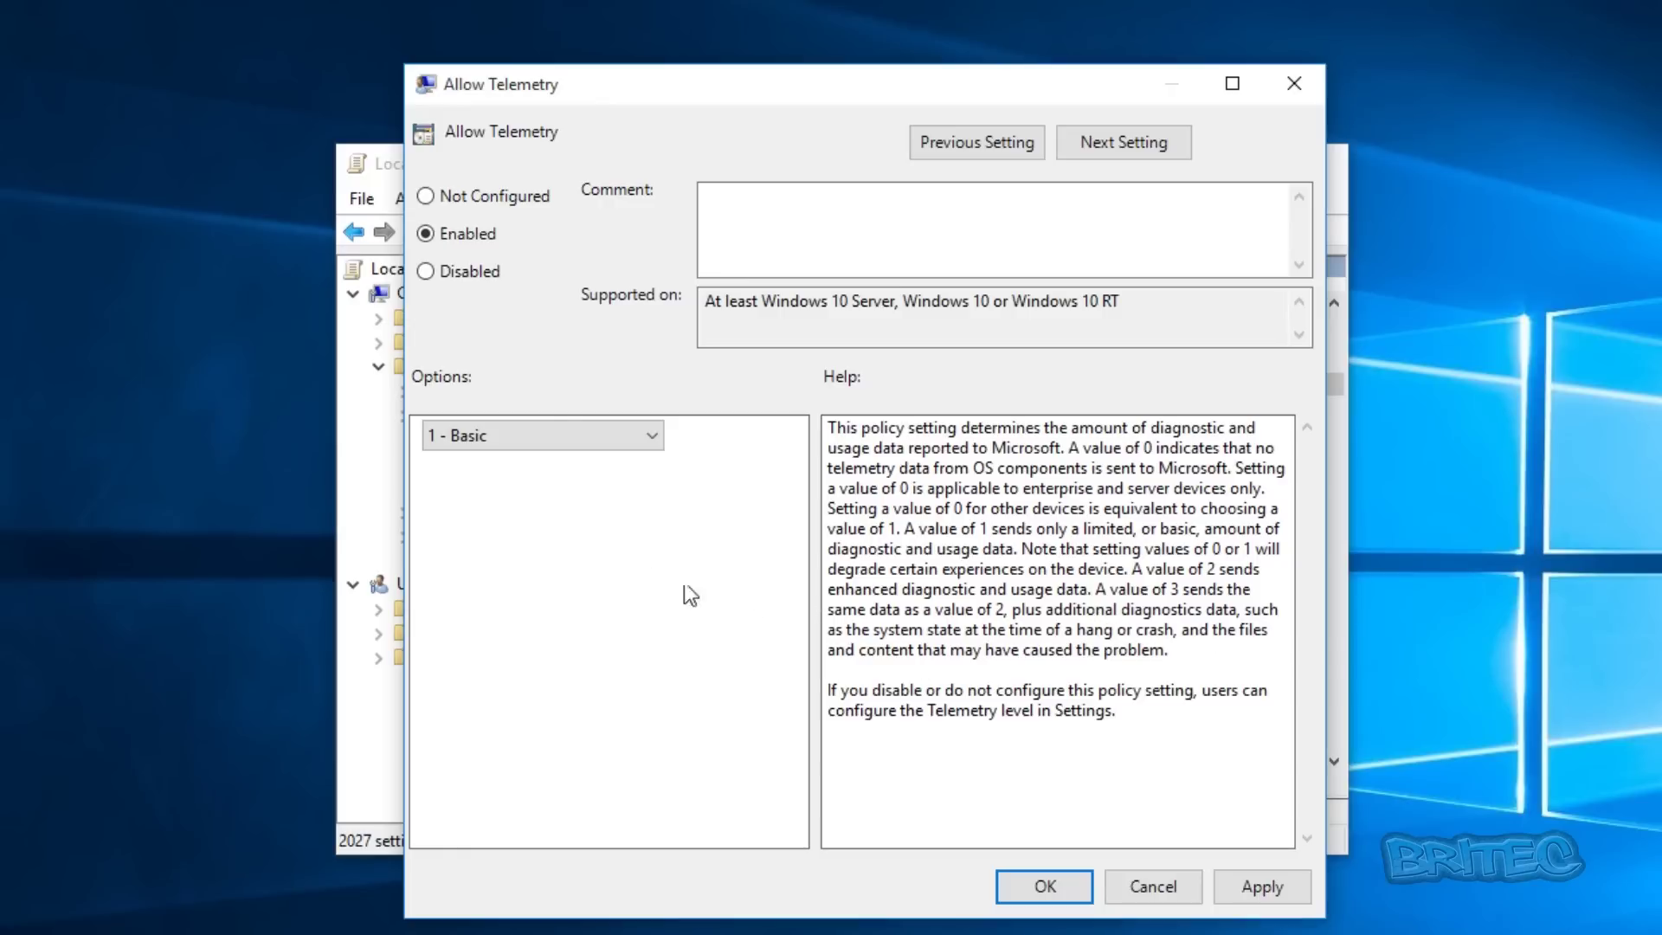
click(426, 196)
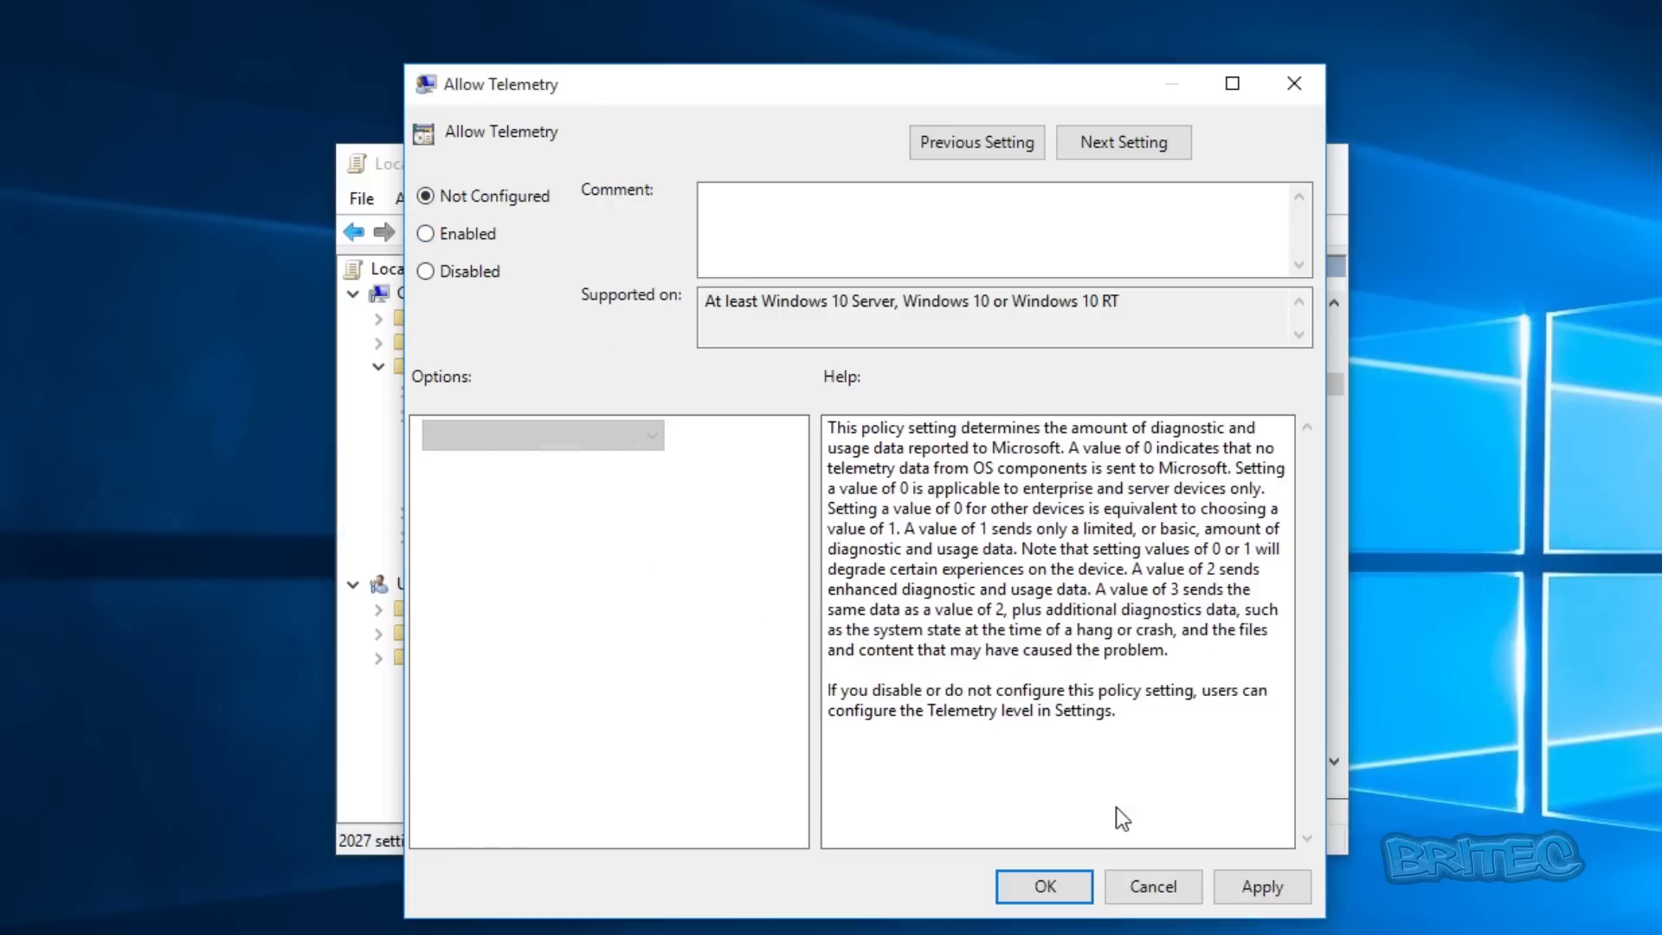
click(1153, 887)
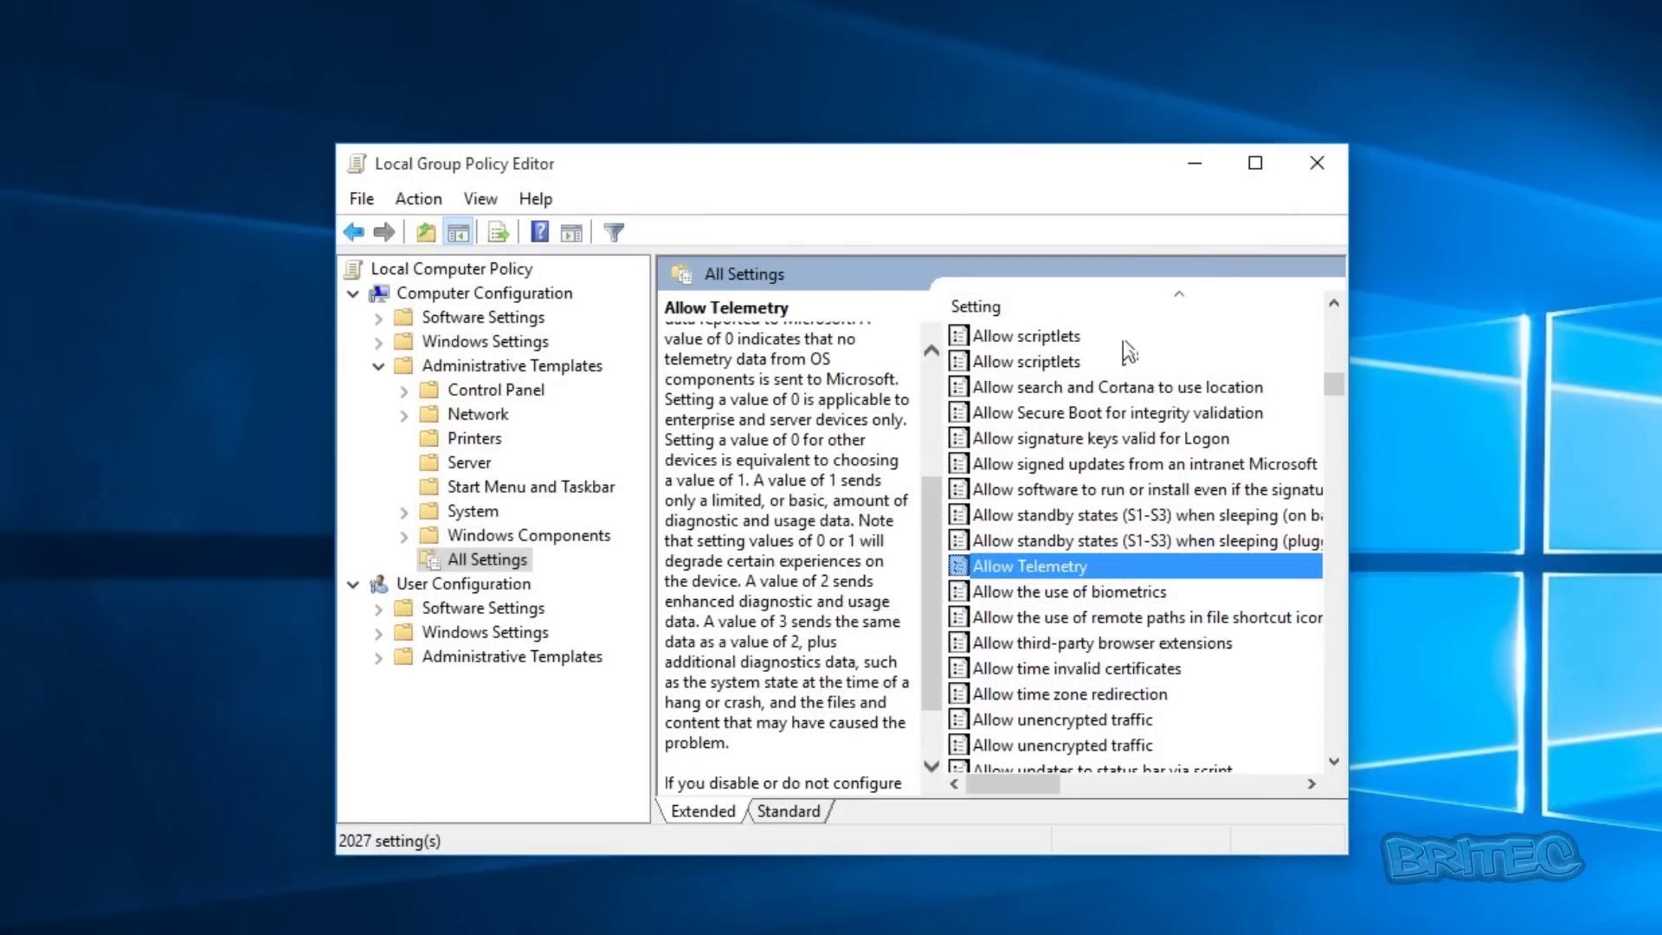
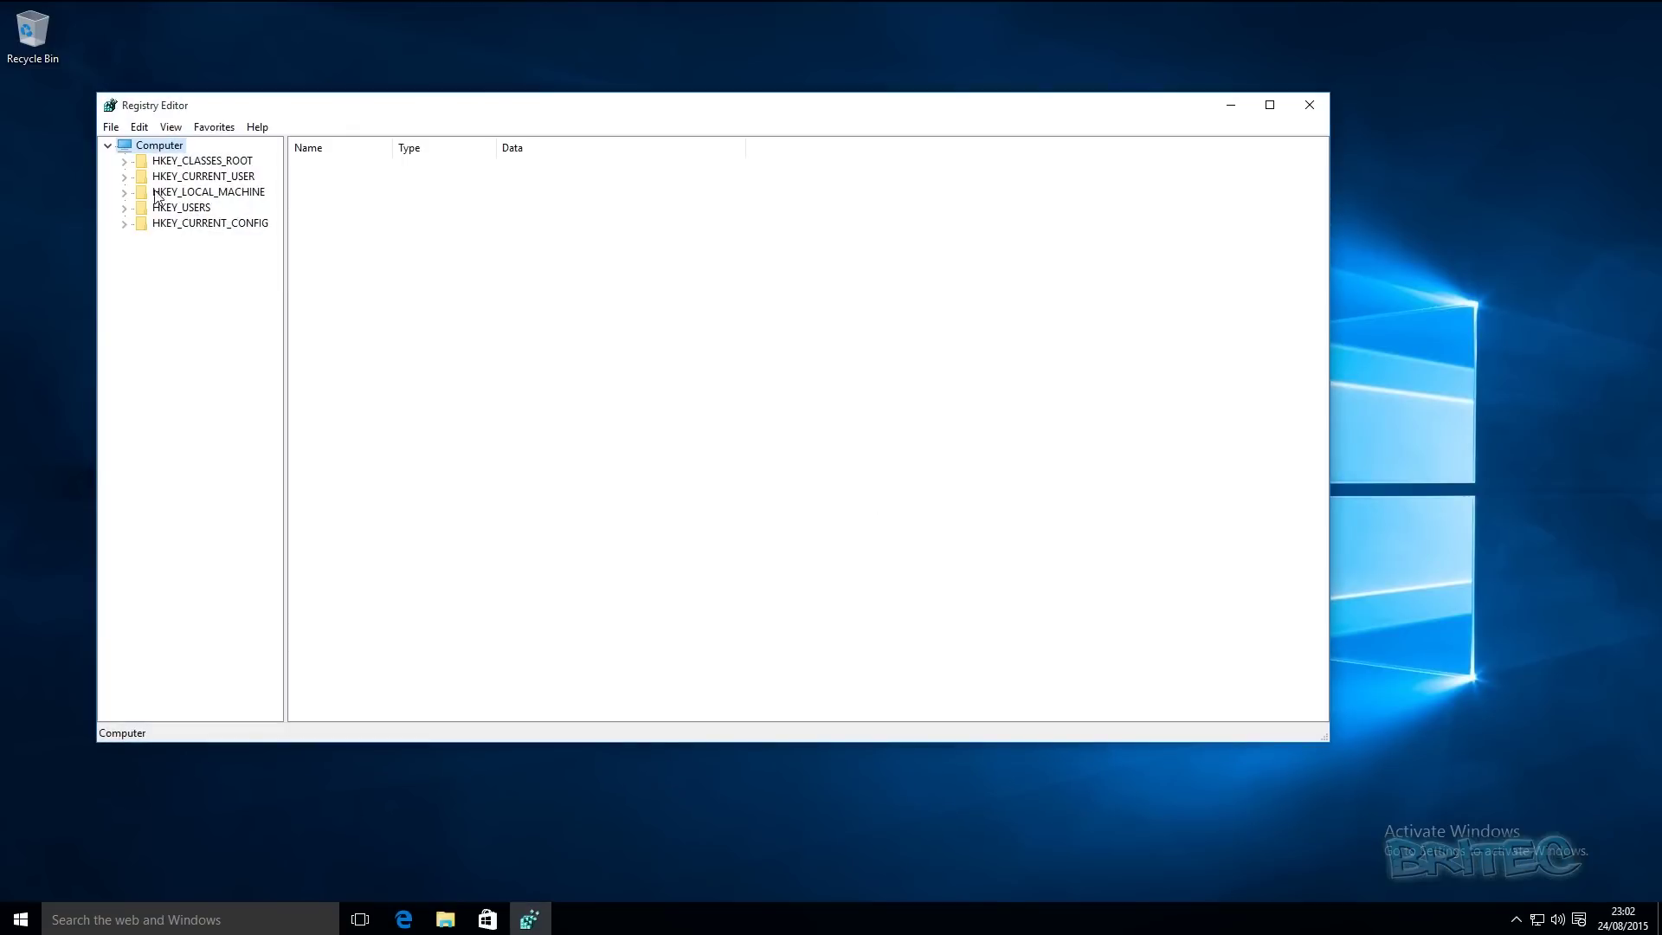
In Registry Editor, expand HKEY_LOCAL_MACHINE\SOFTWARE\Microsoft and widen the key tree to show full key names.
click(123, 193)
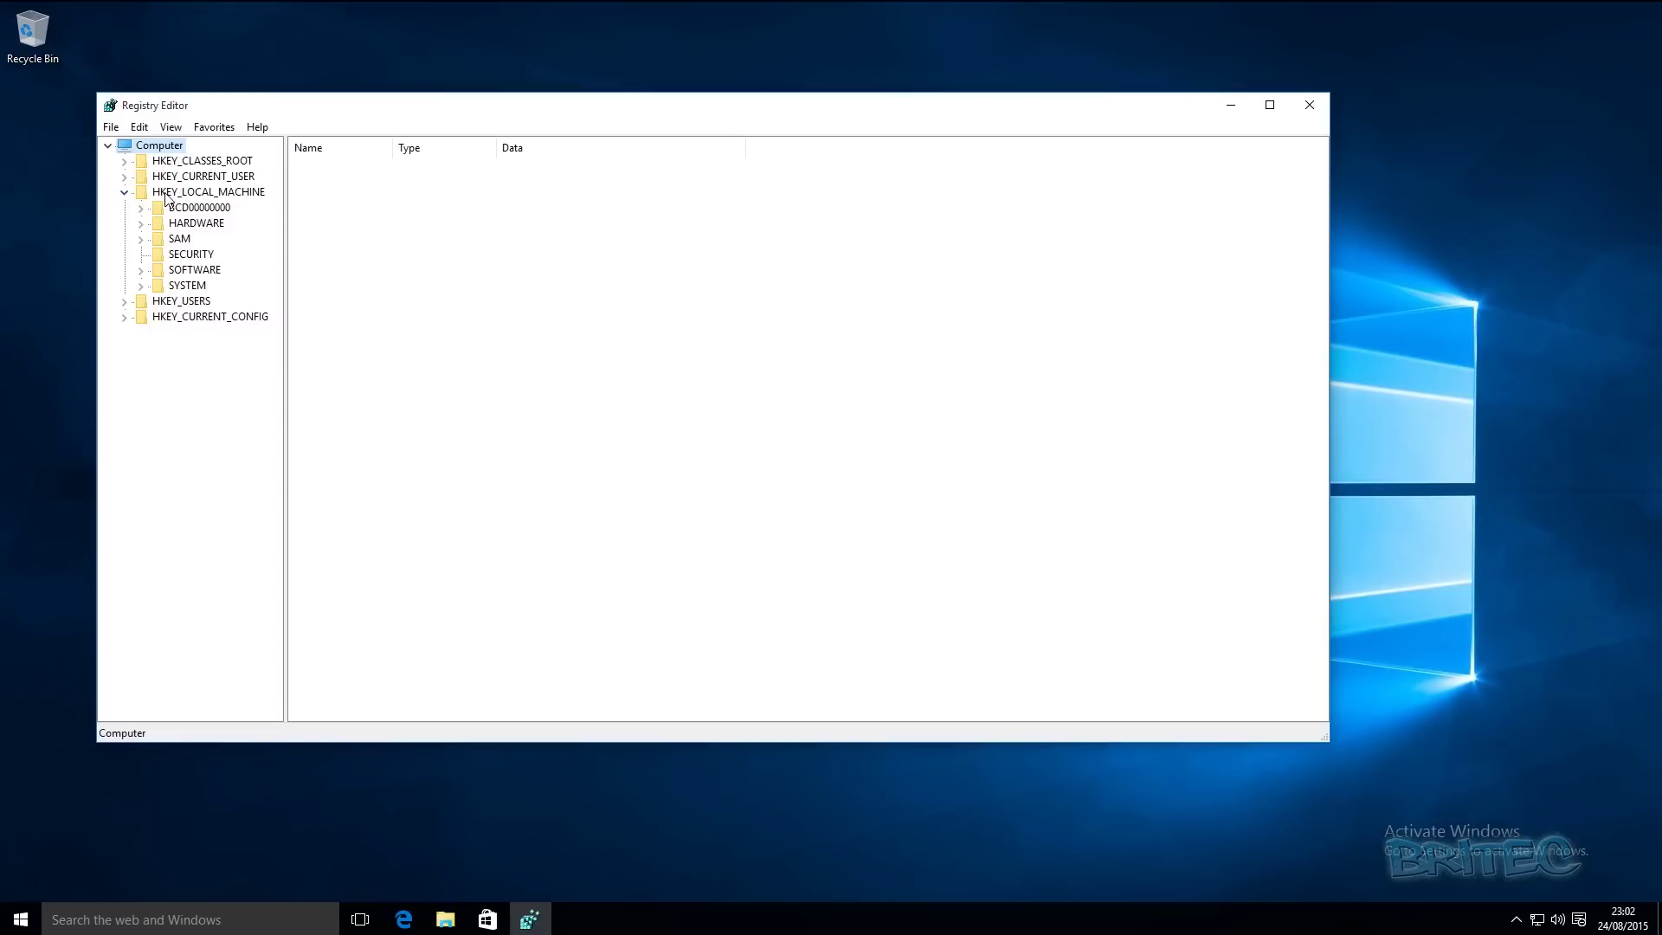
click(159, 275)
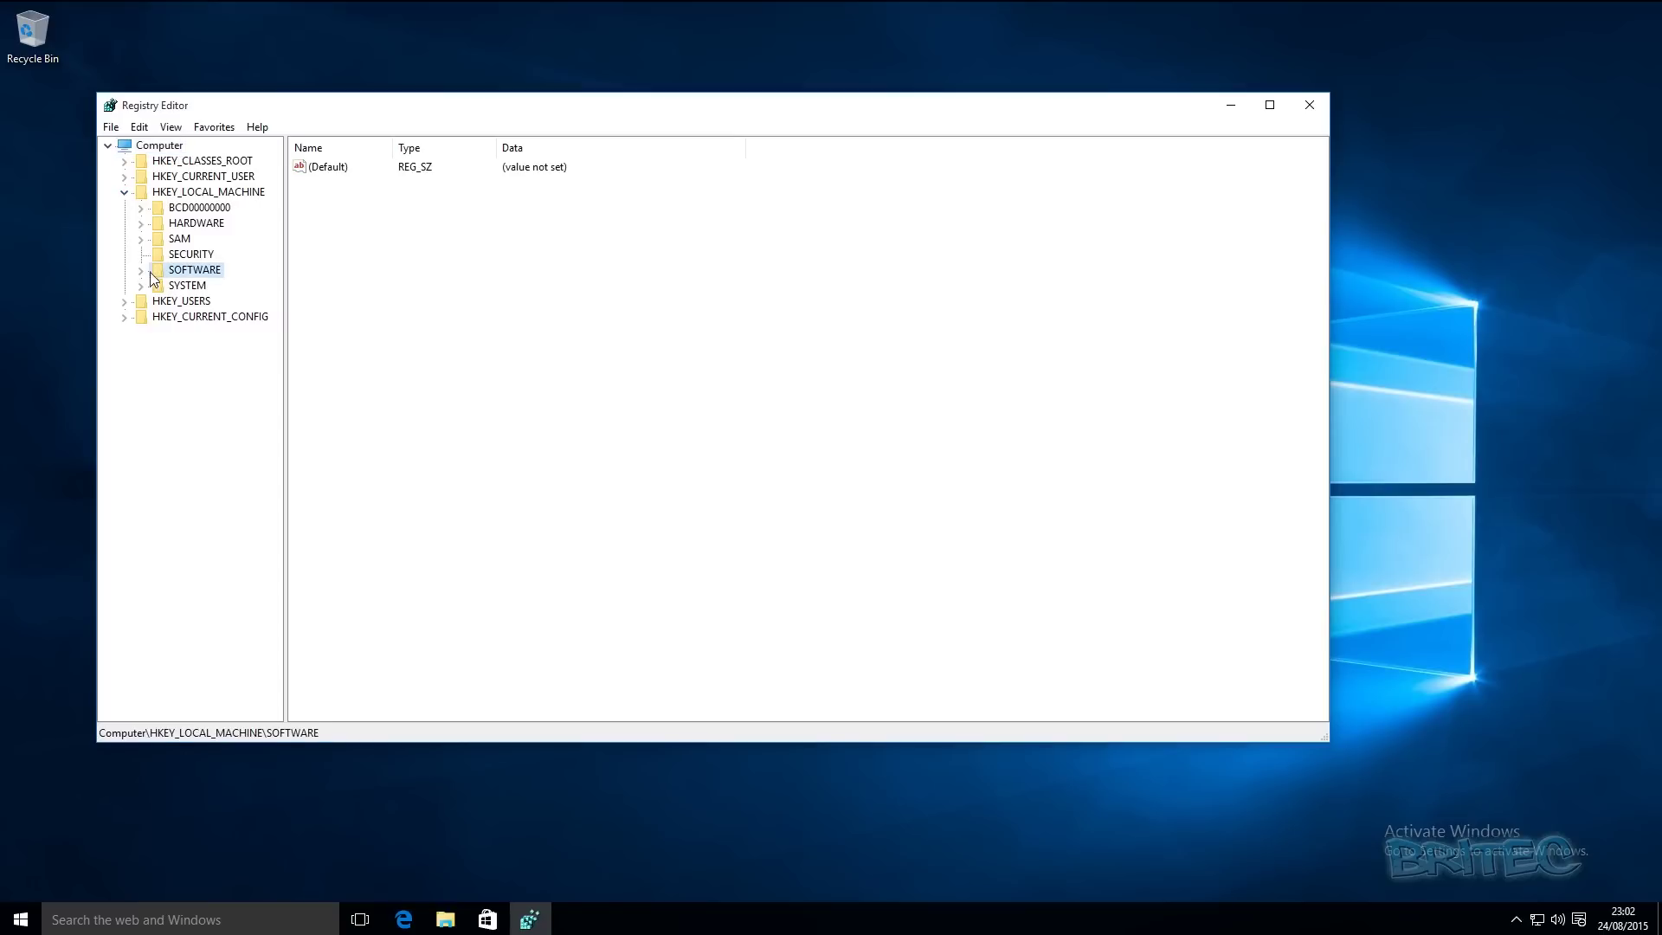
click(141, 271)
click(173, 365)
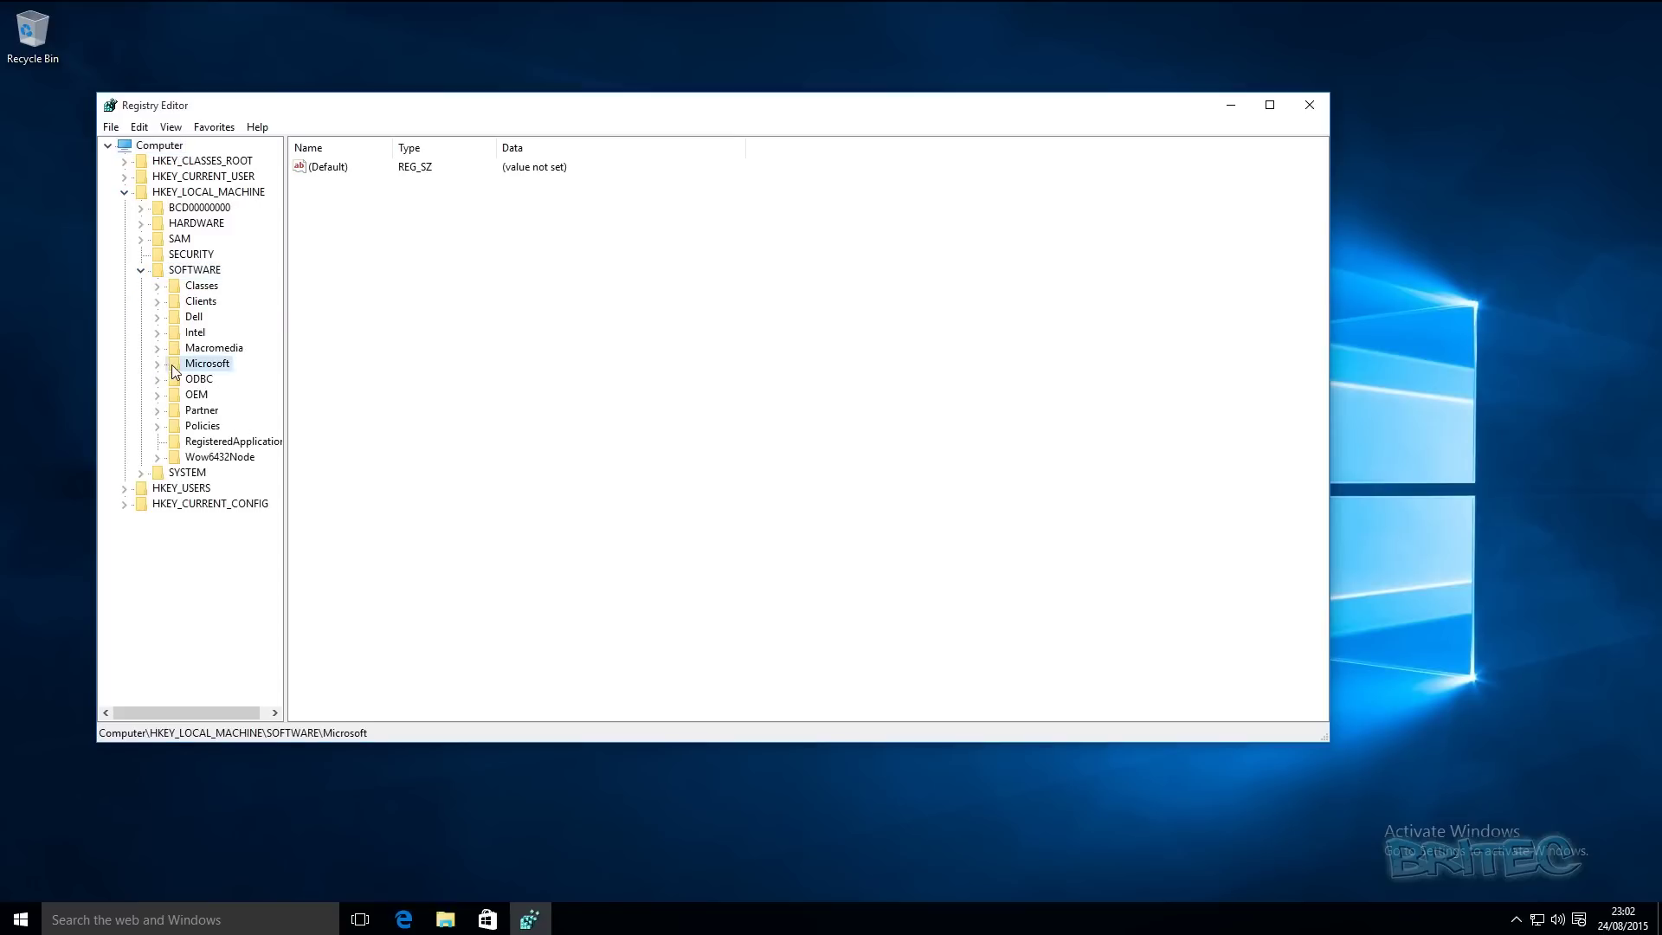
click(156, 365)
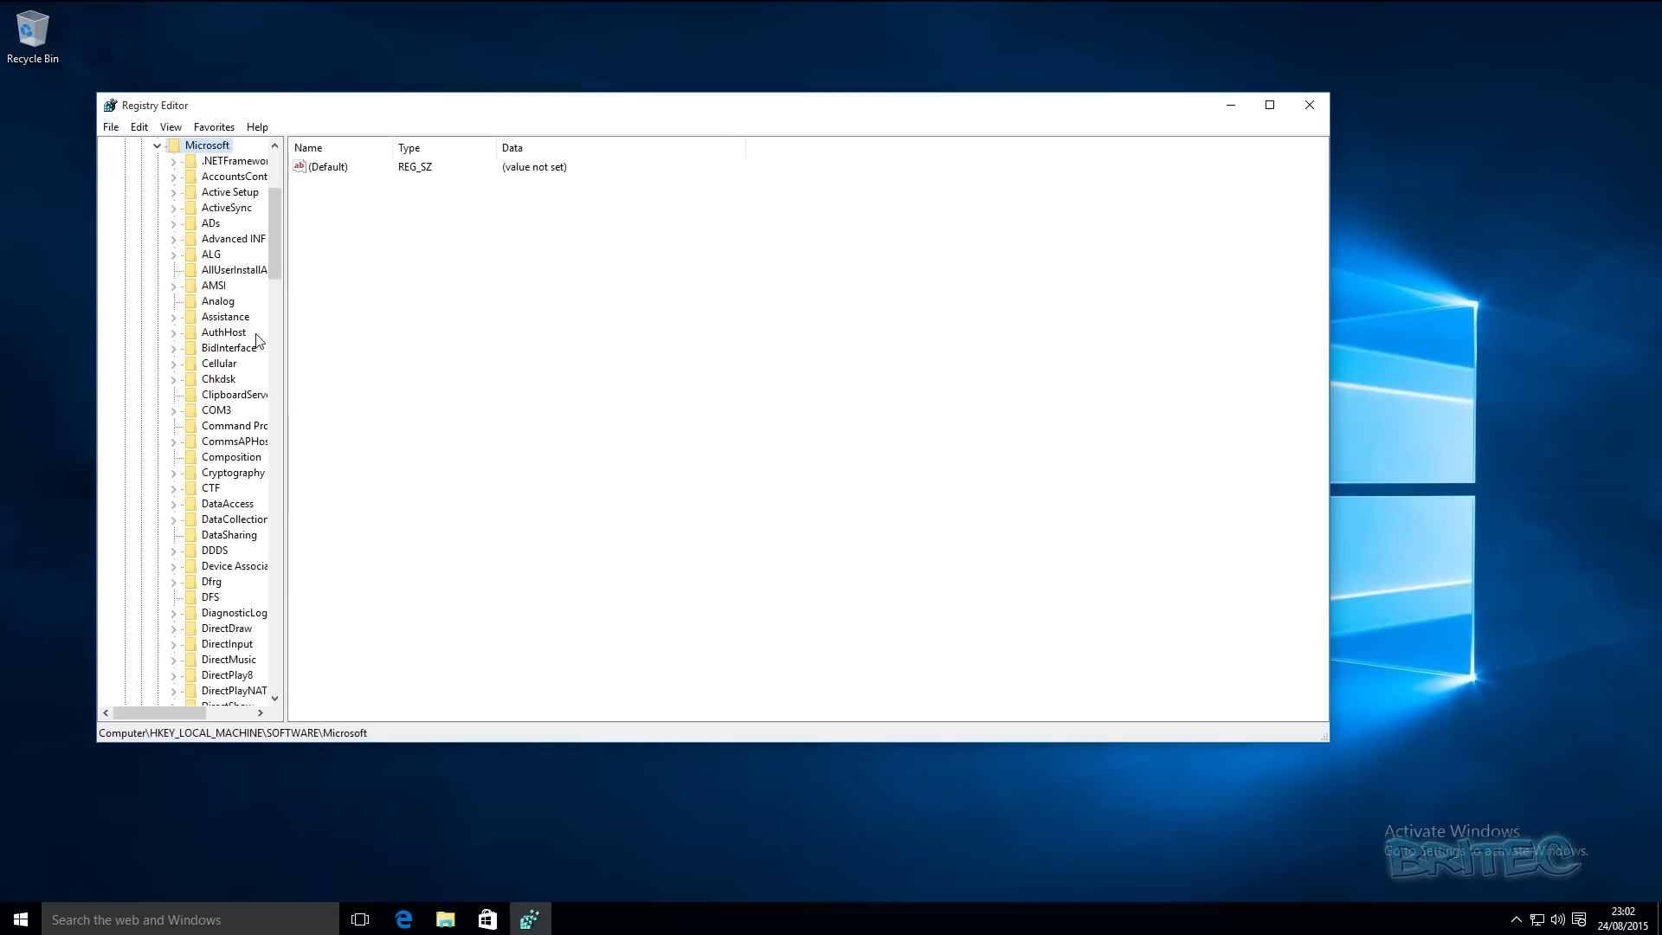
drag(286, 336, 386, 351)
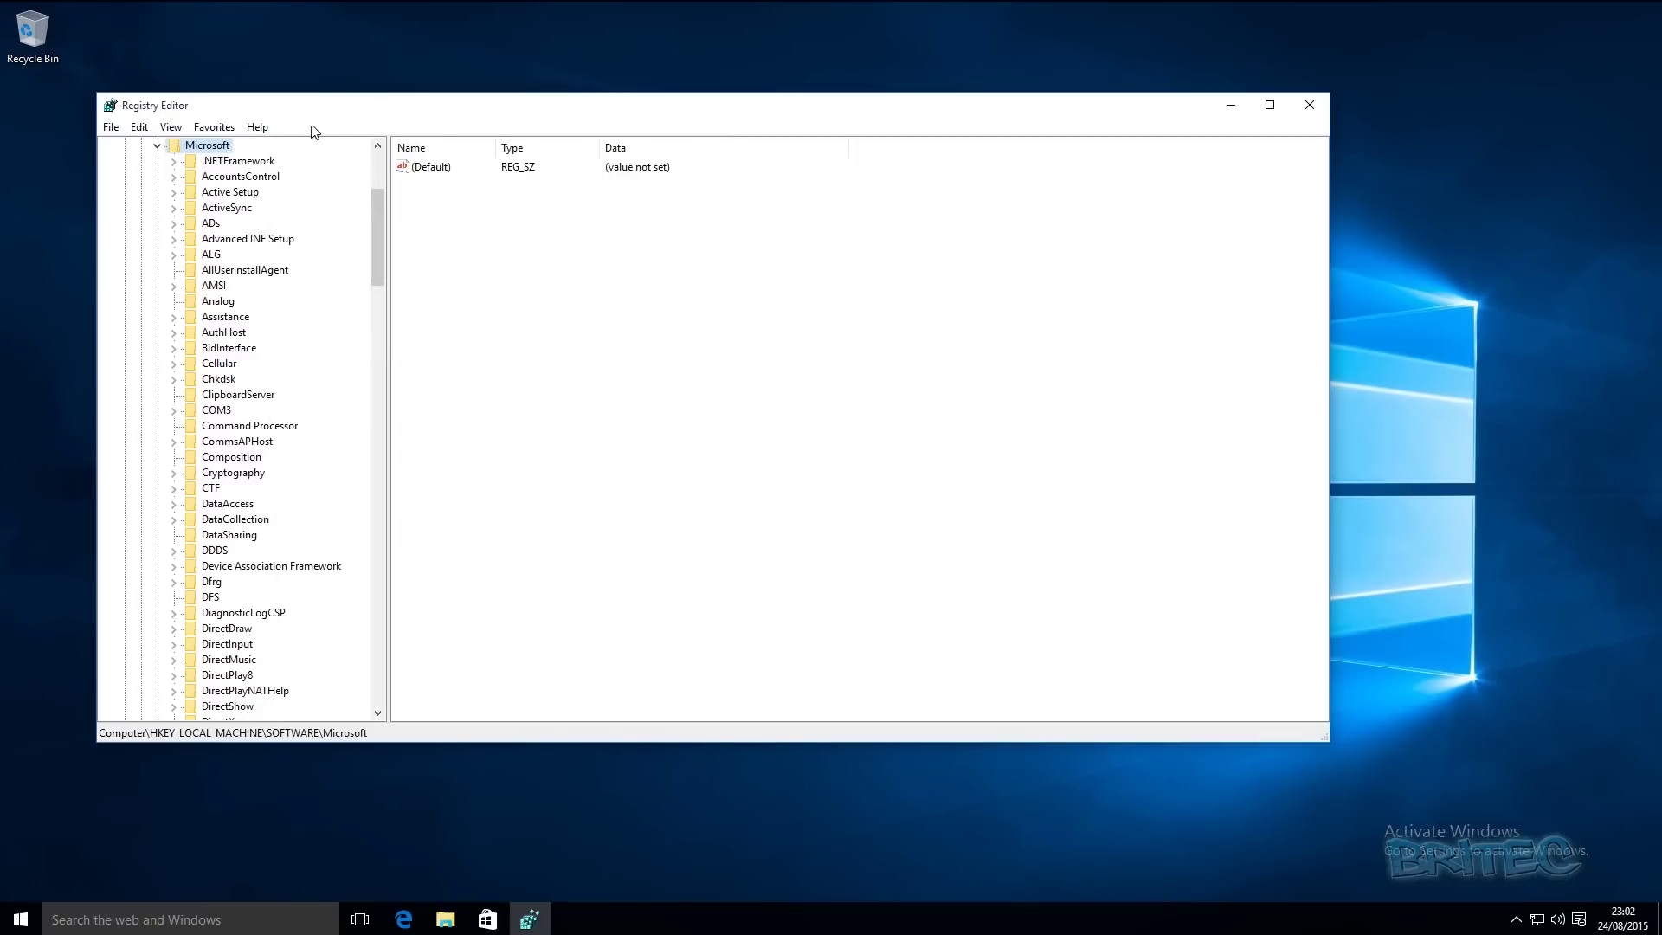
Expand the Windows key under Microsoft and its CurrentVersion subkey.
drag(374, 203, 374, 578)
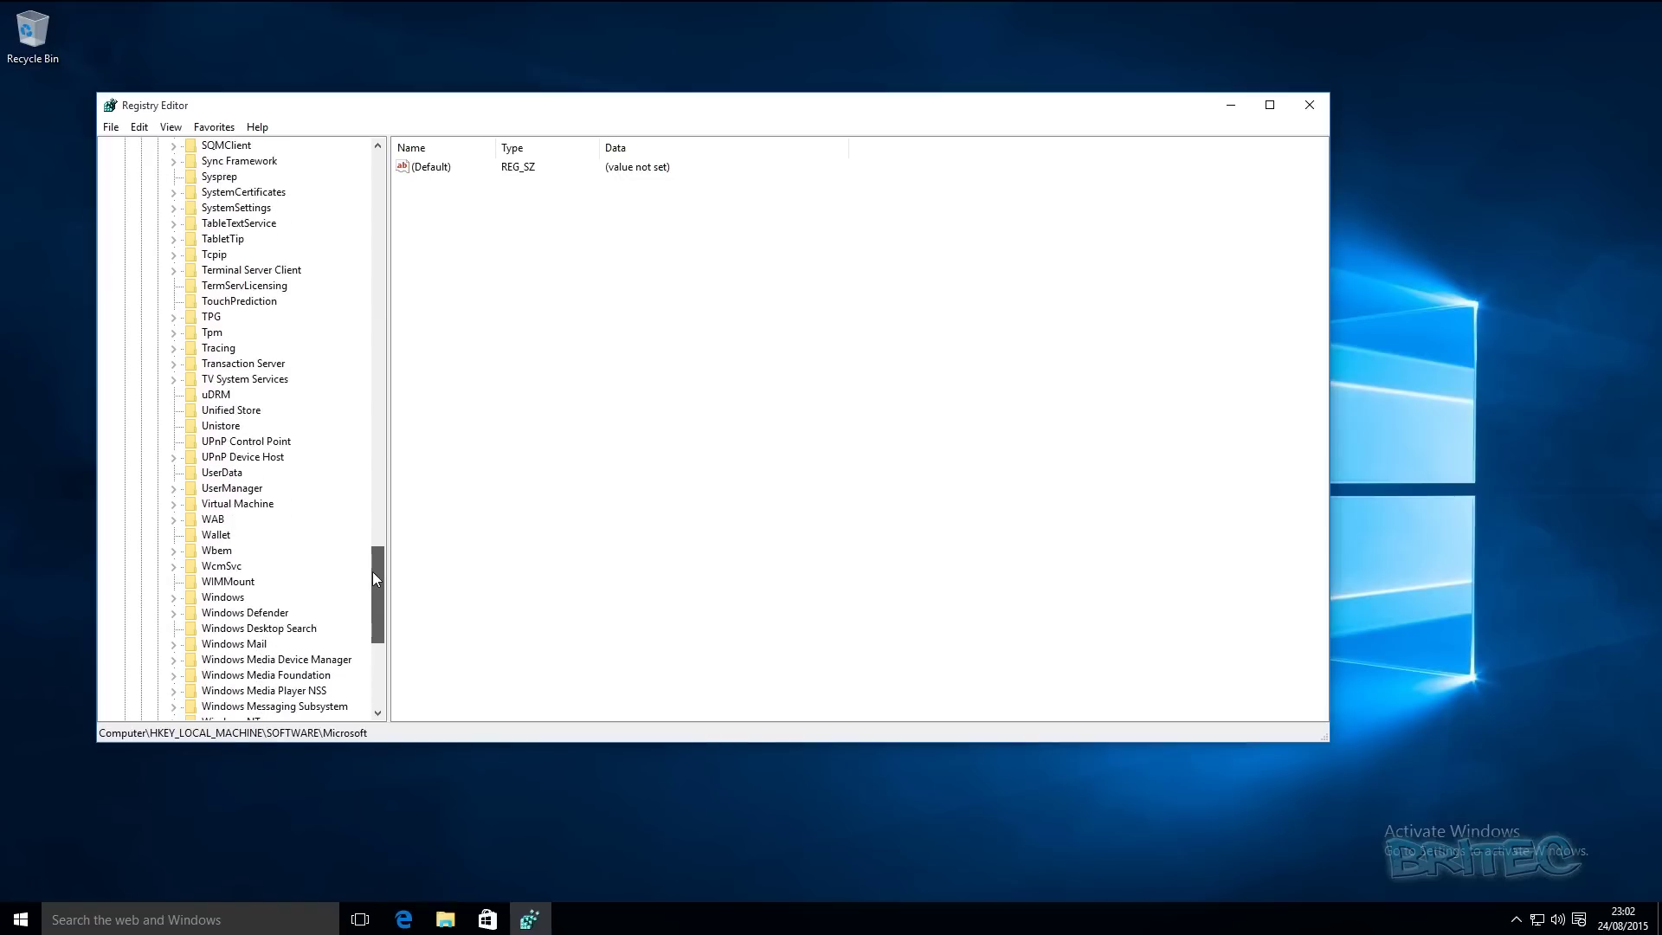
click(232, 599)
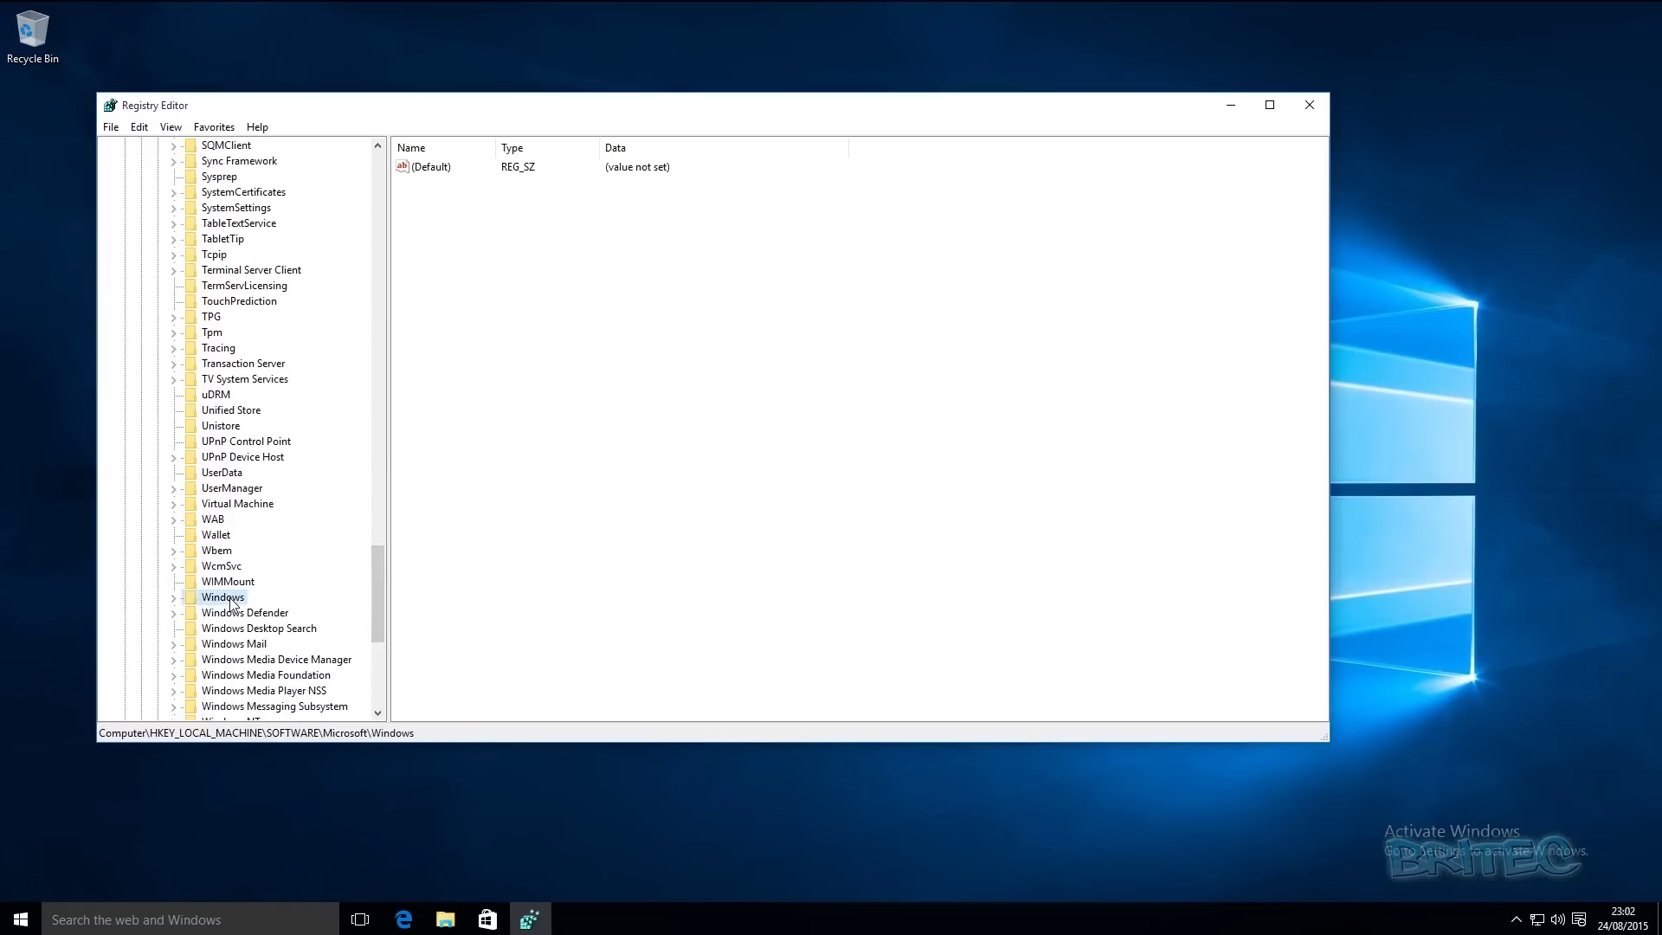
click(174, 599)
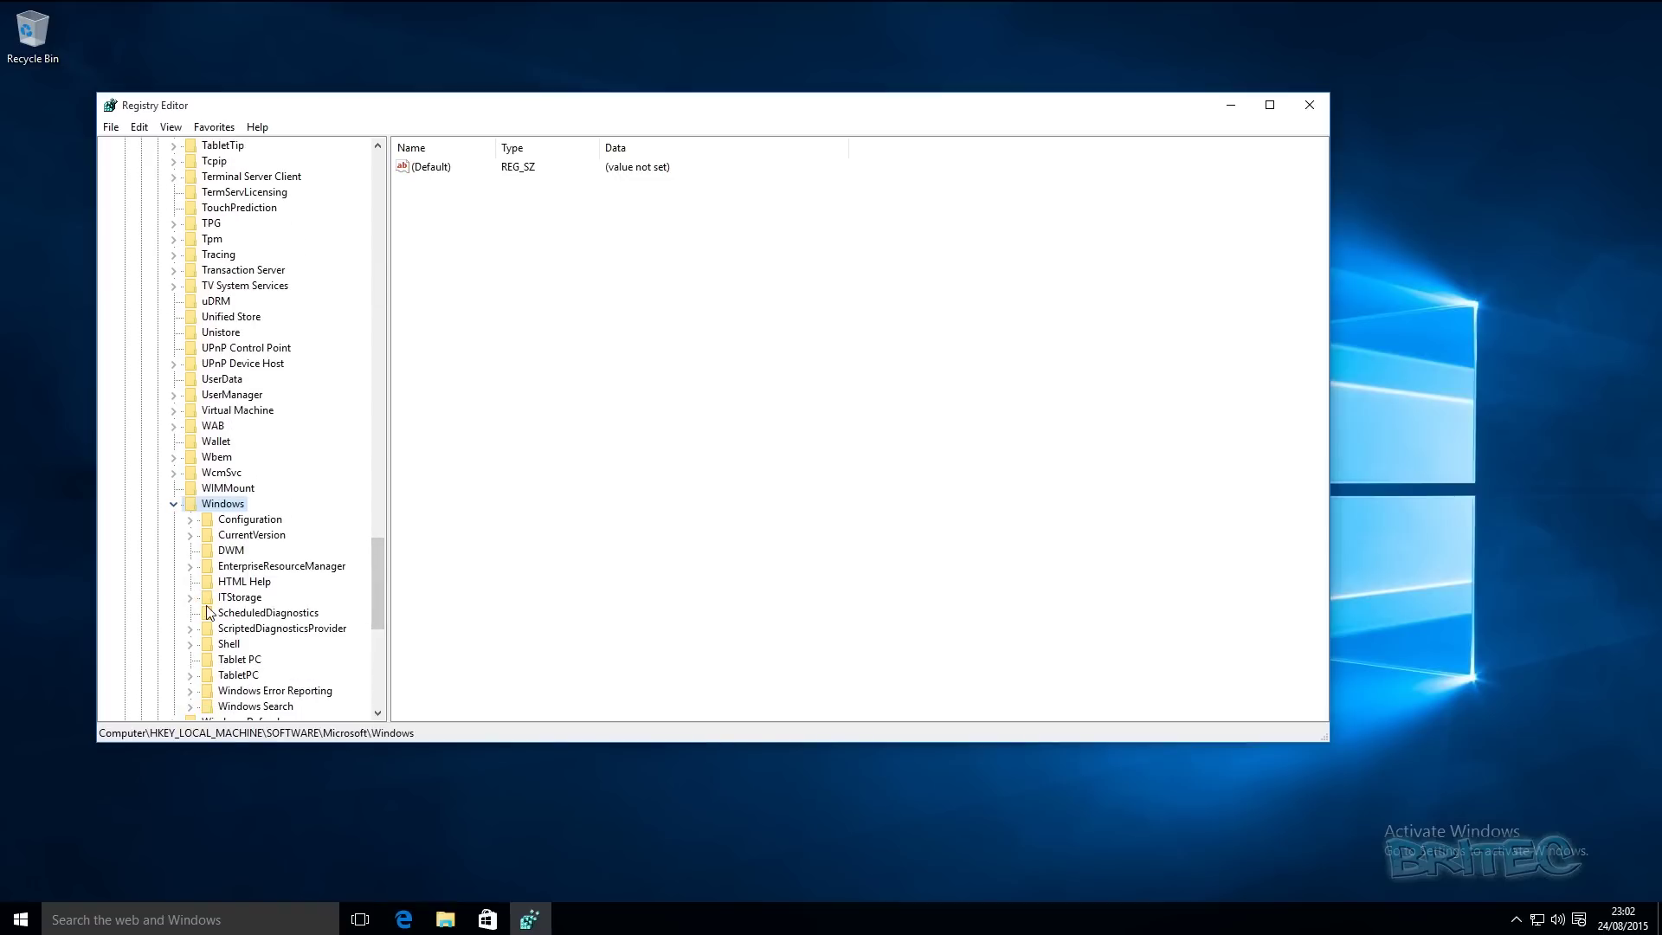
click(242, 537)
click(190, 536)
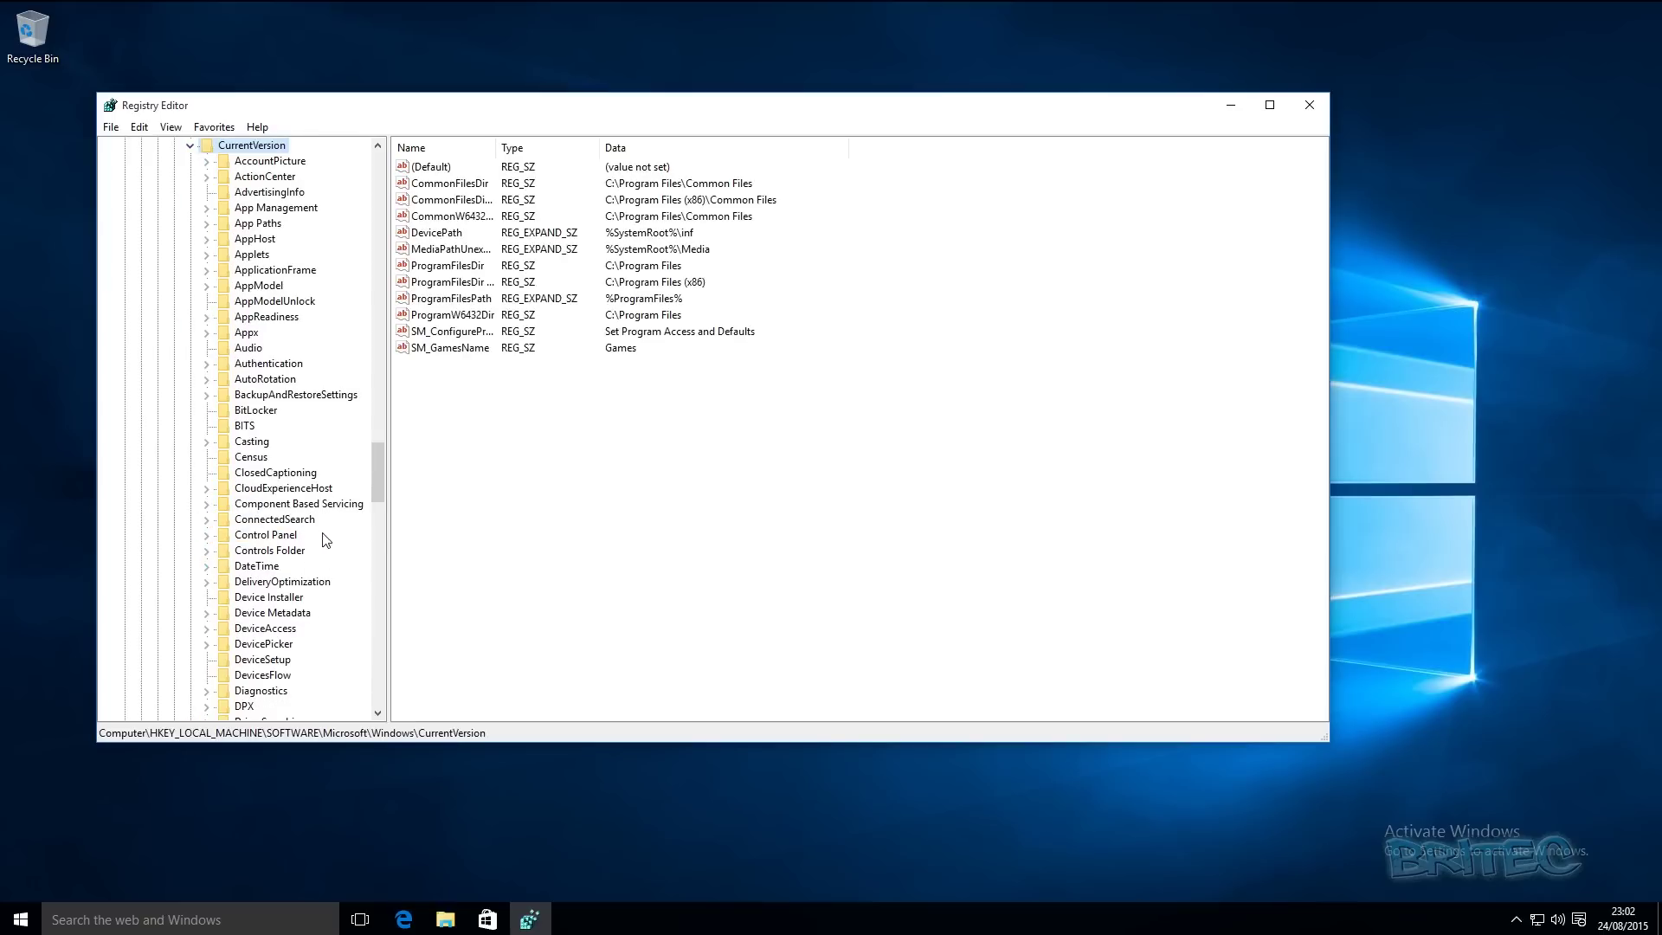
Expand the Policies key under CurrentVersion and select its DataCollection subkey.
drag(374, 469, 376, 555)
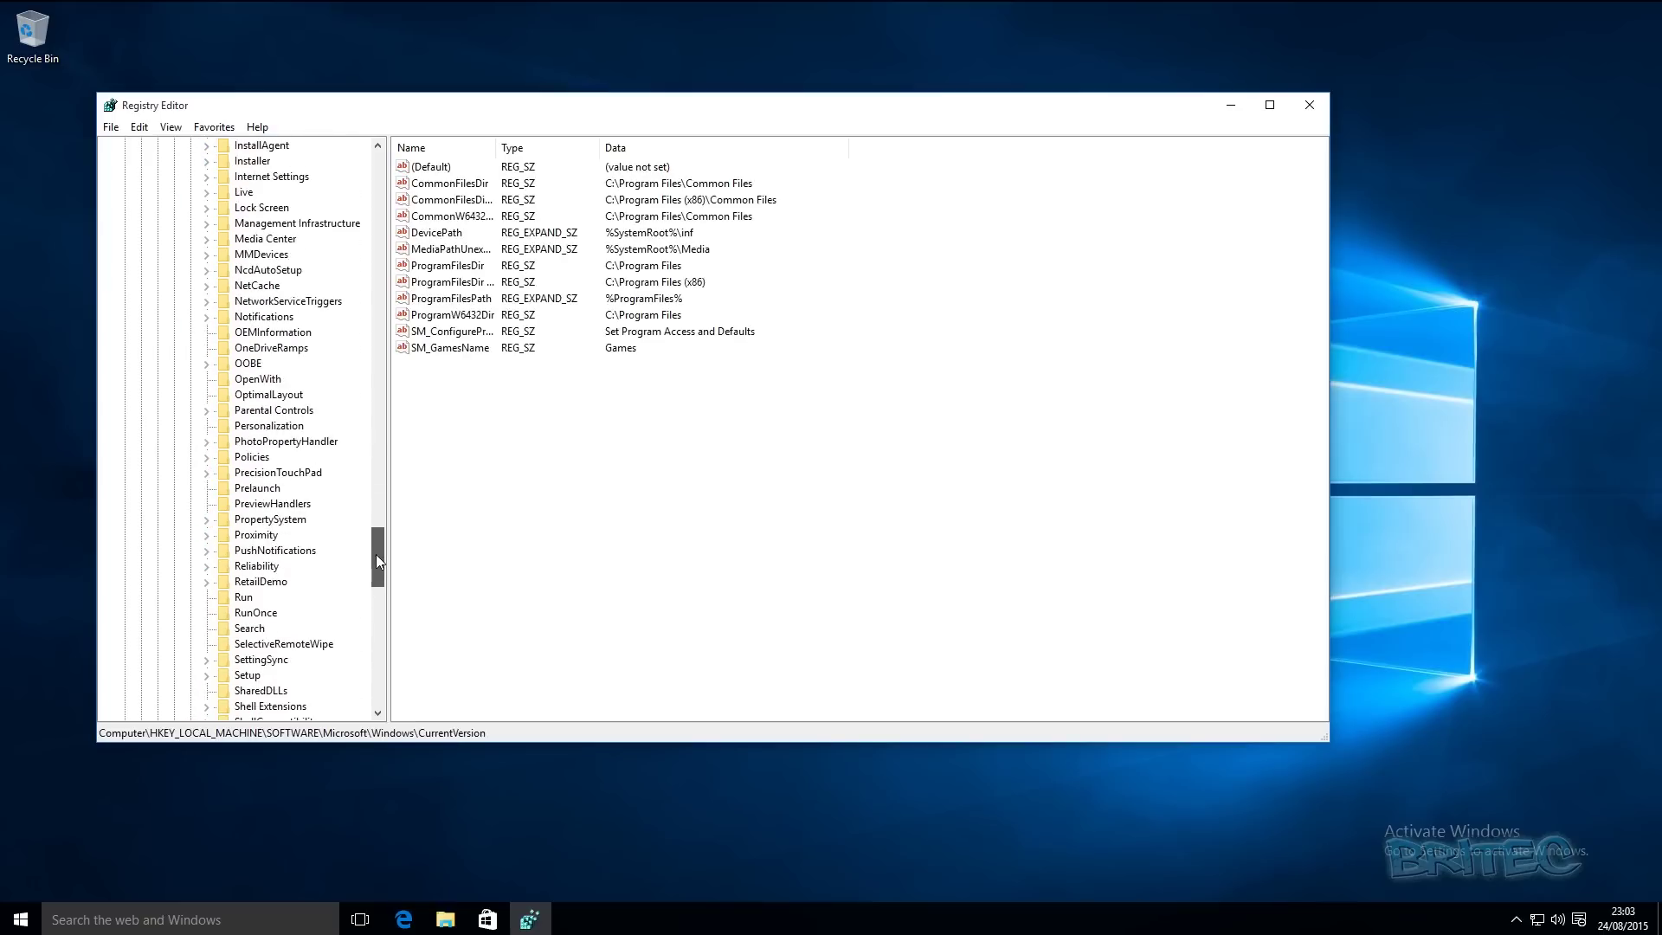
click(252, 459)
click(207, 458)
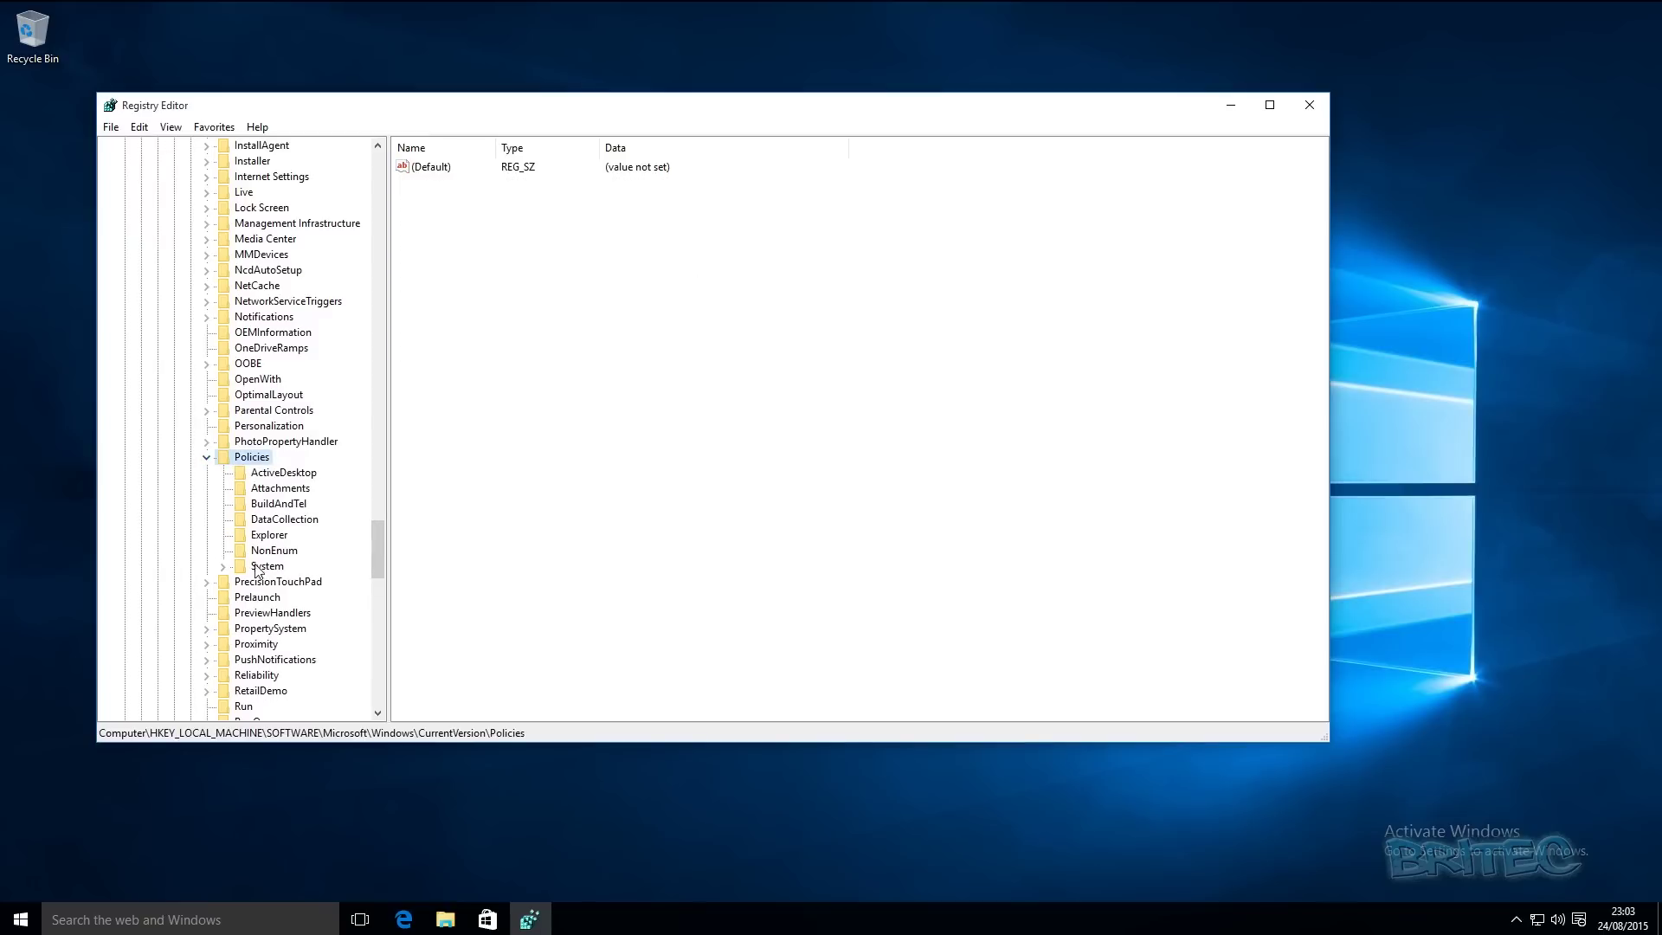
click(280, 521)
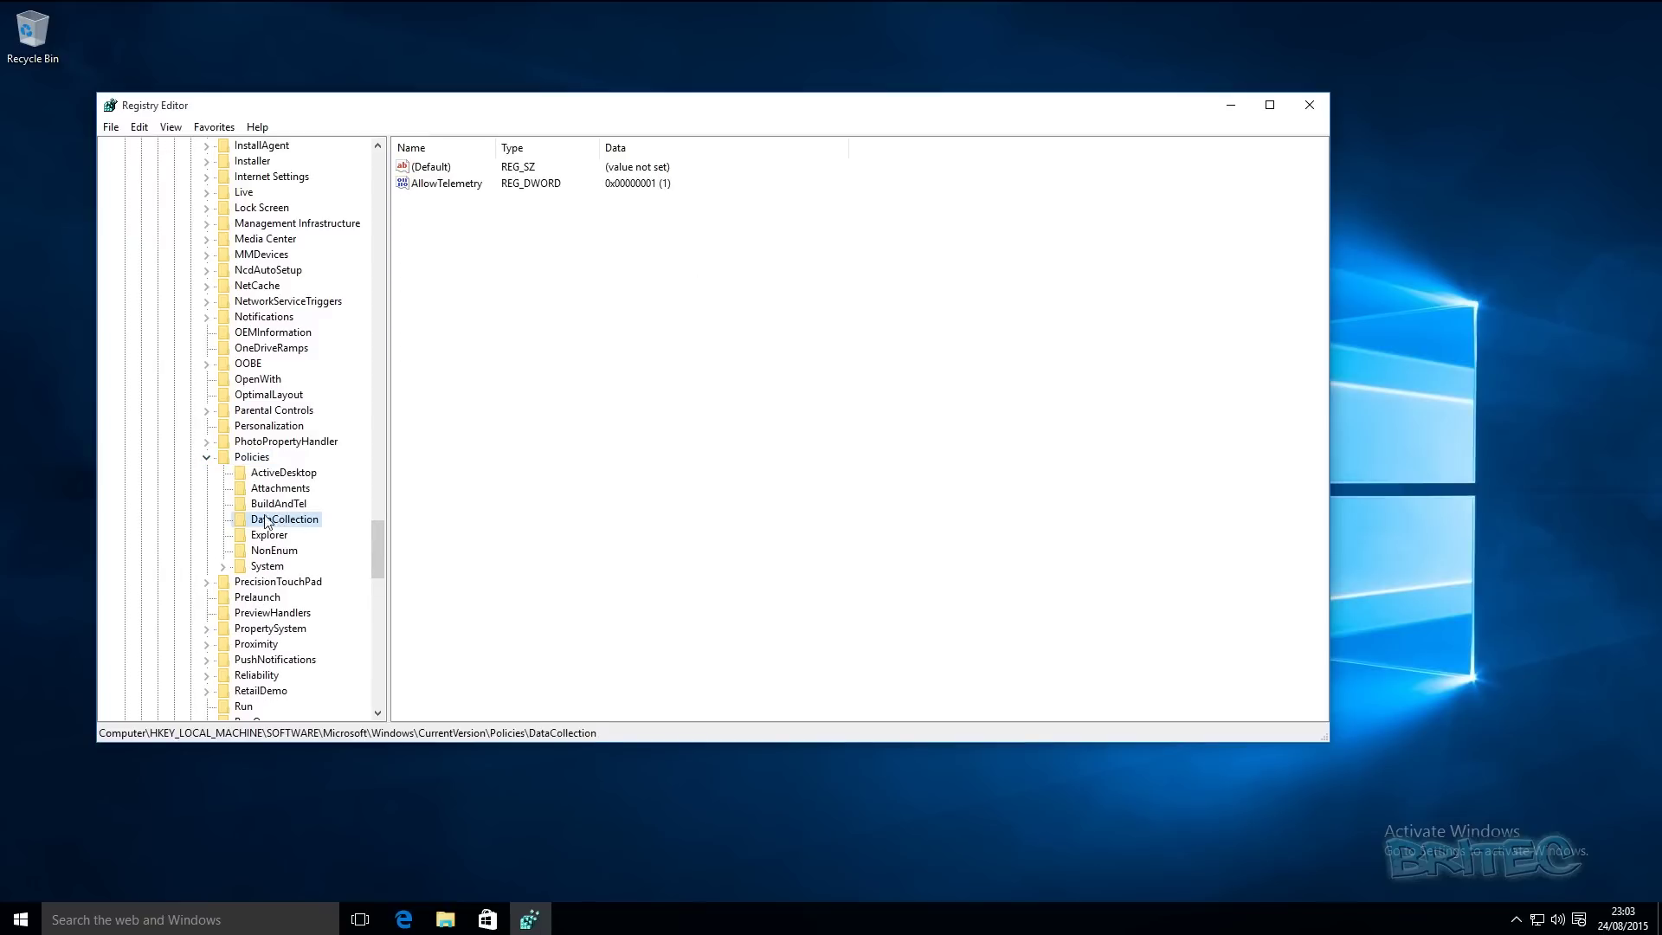
Set the value data of the AllowTelemetry DWORD to 0.
double_click(466, 185)
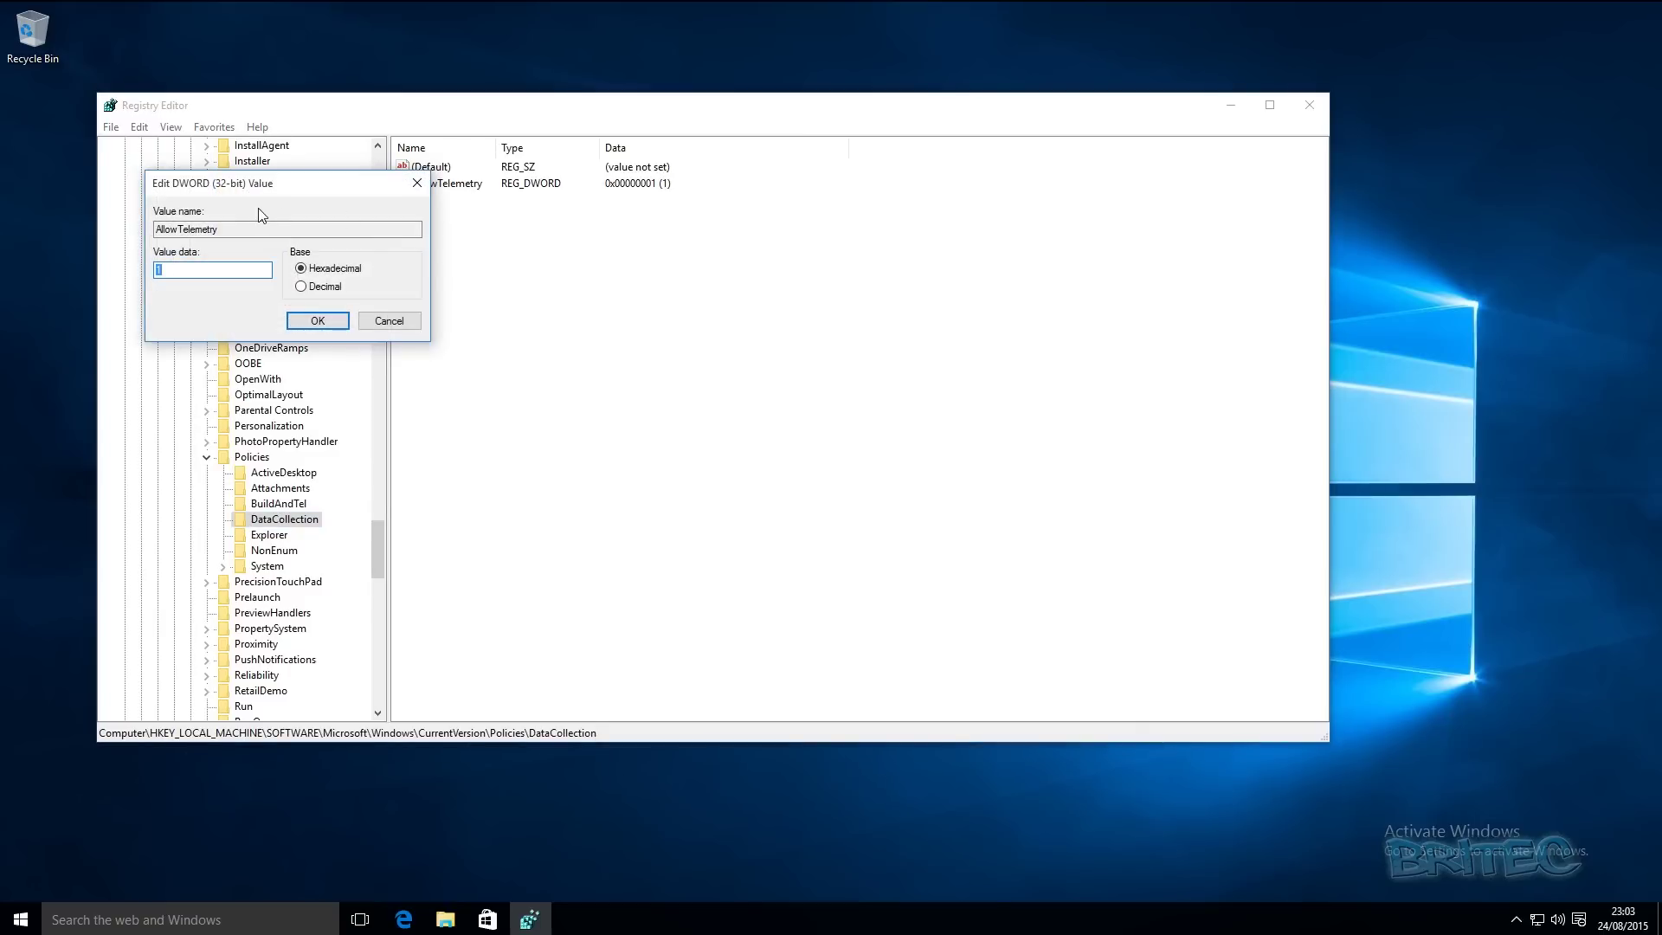
drag(253, 194, 516, 241)
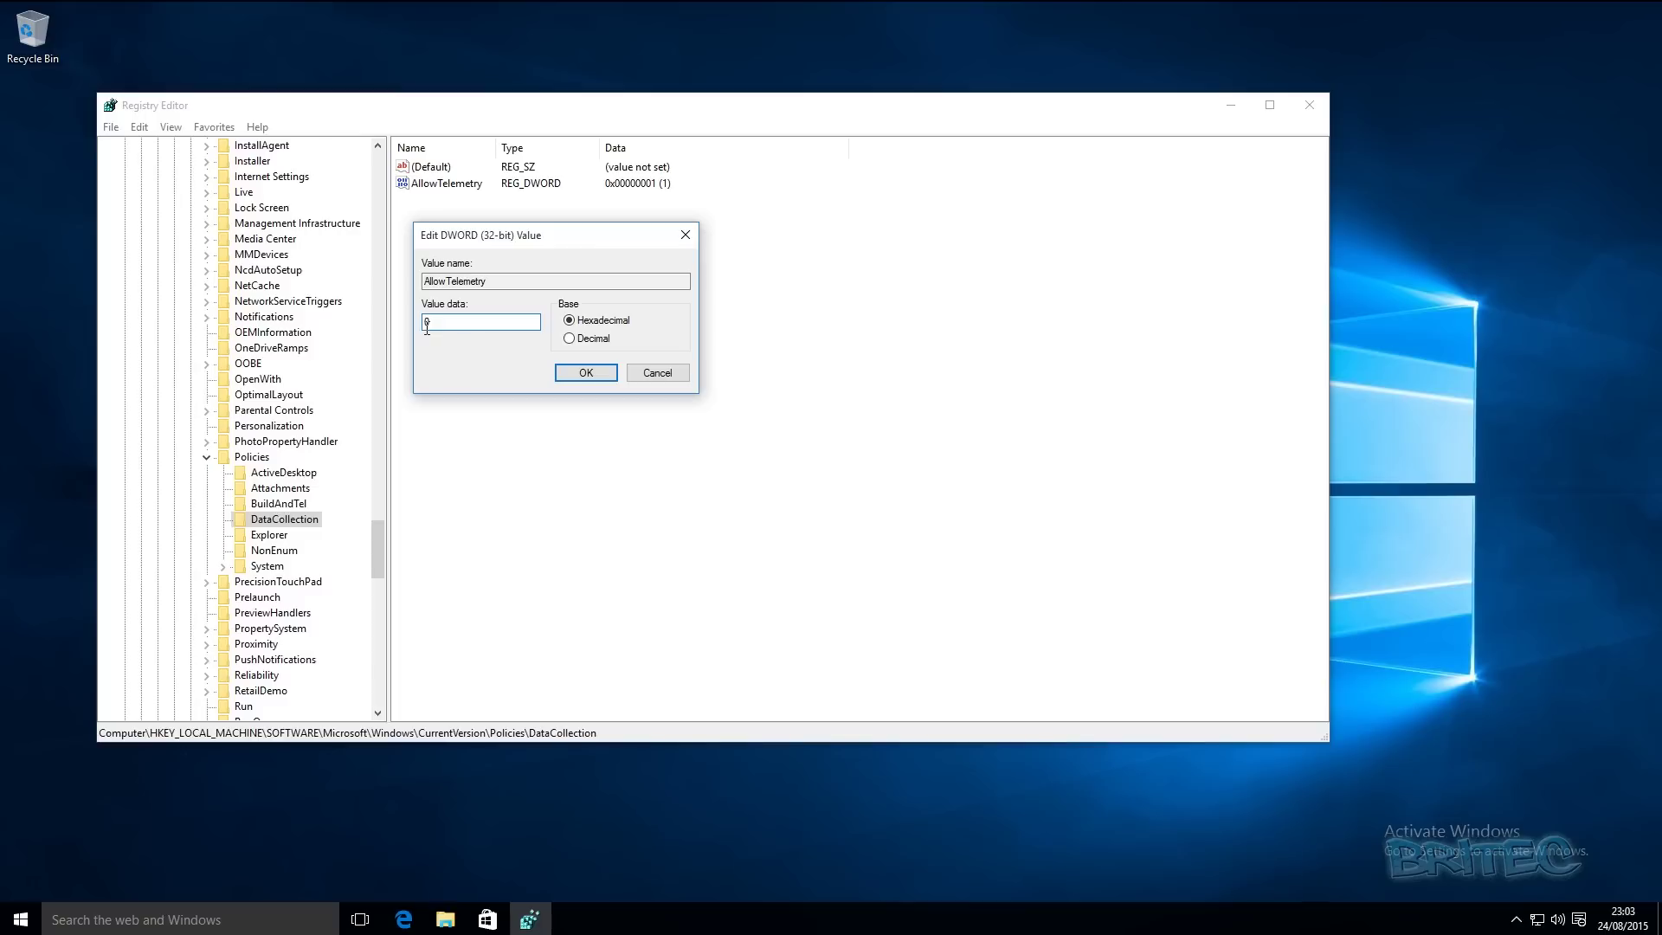
click(586, 373)
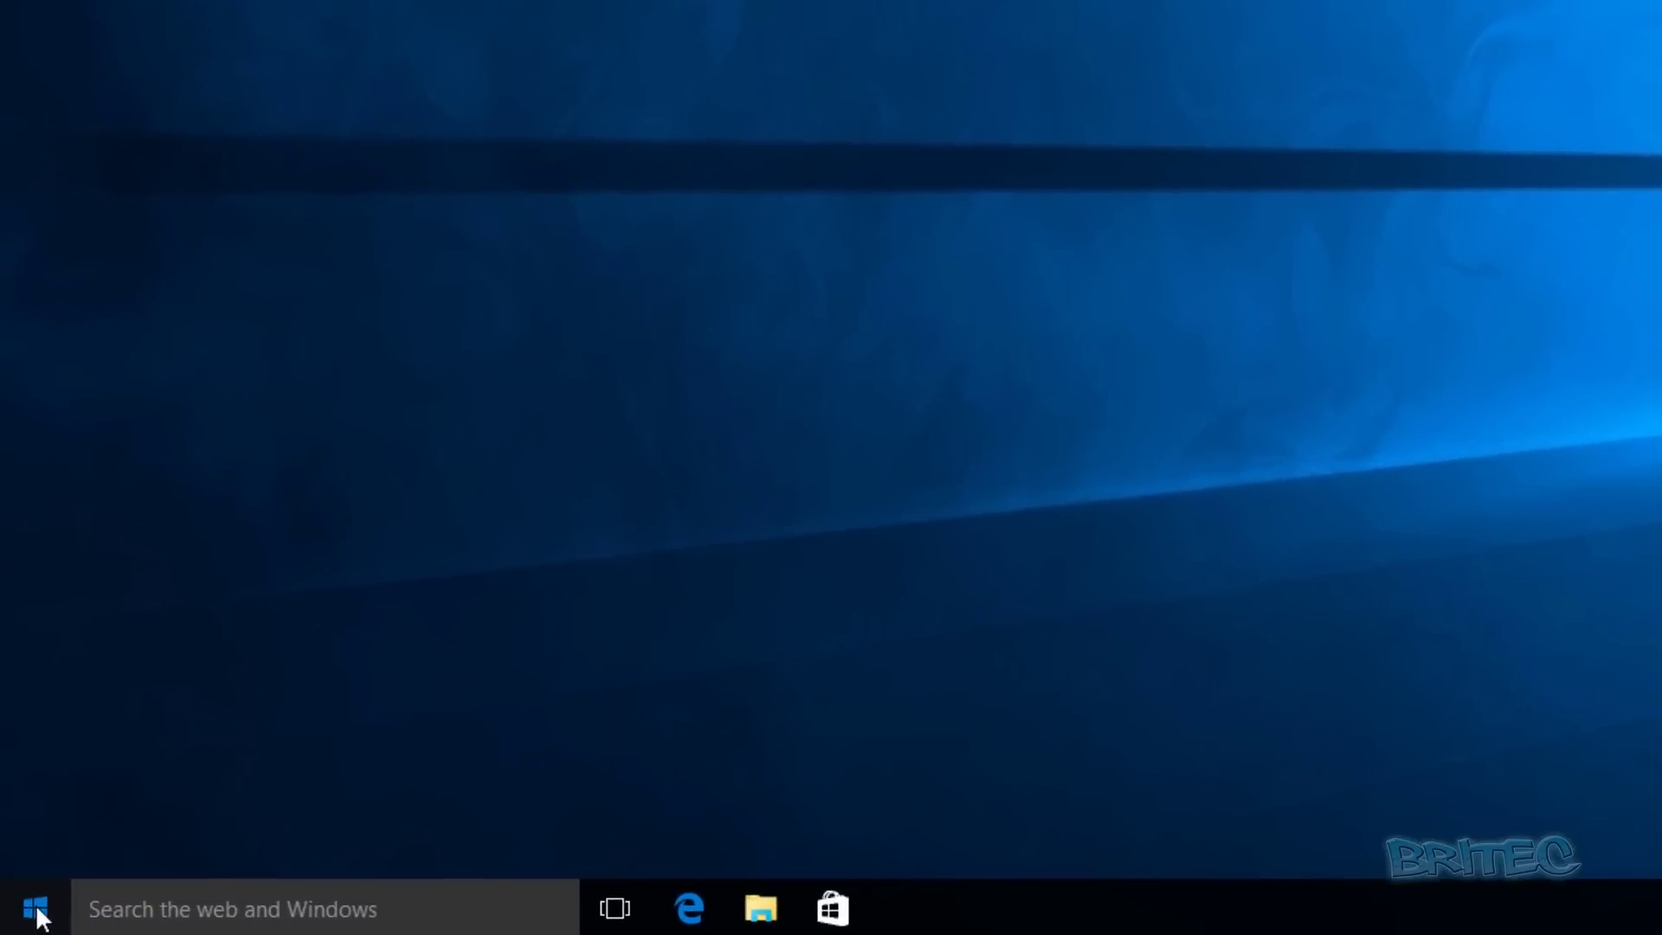
Open the Windows search settings, review the Cortana, web results and other privacy options, and close the panel.
click(36, 911)
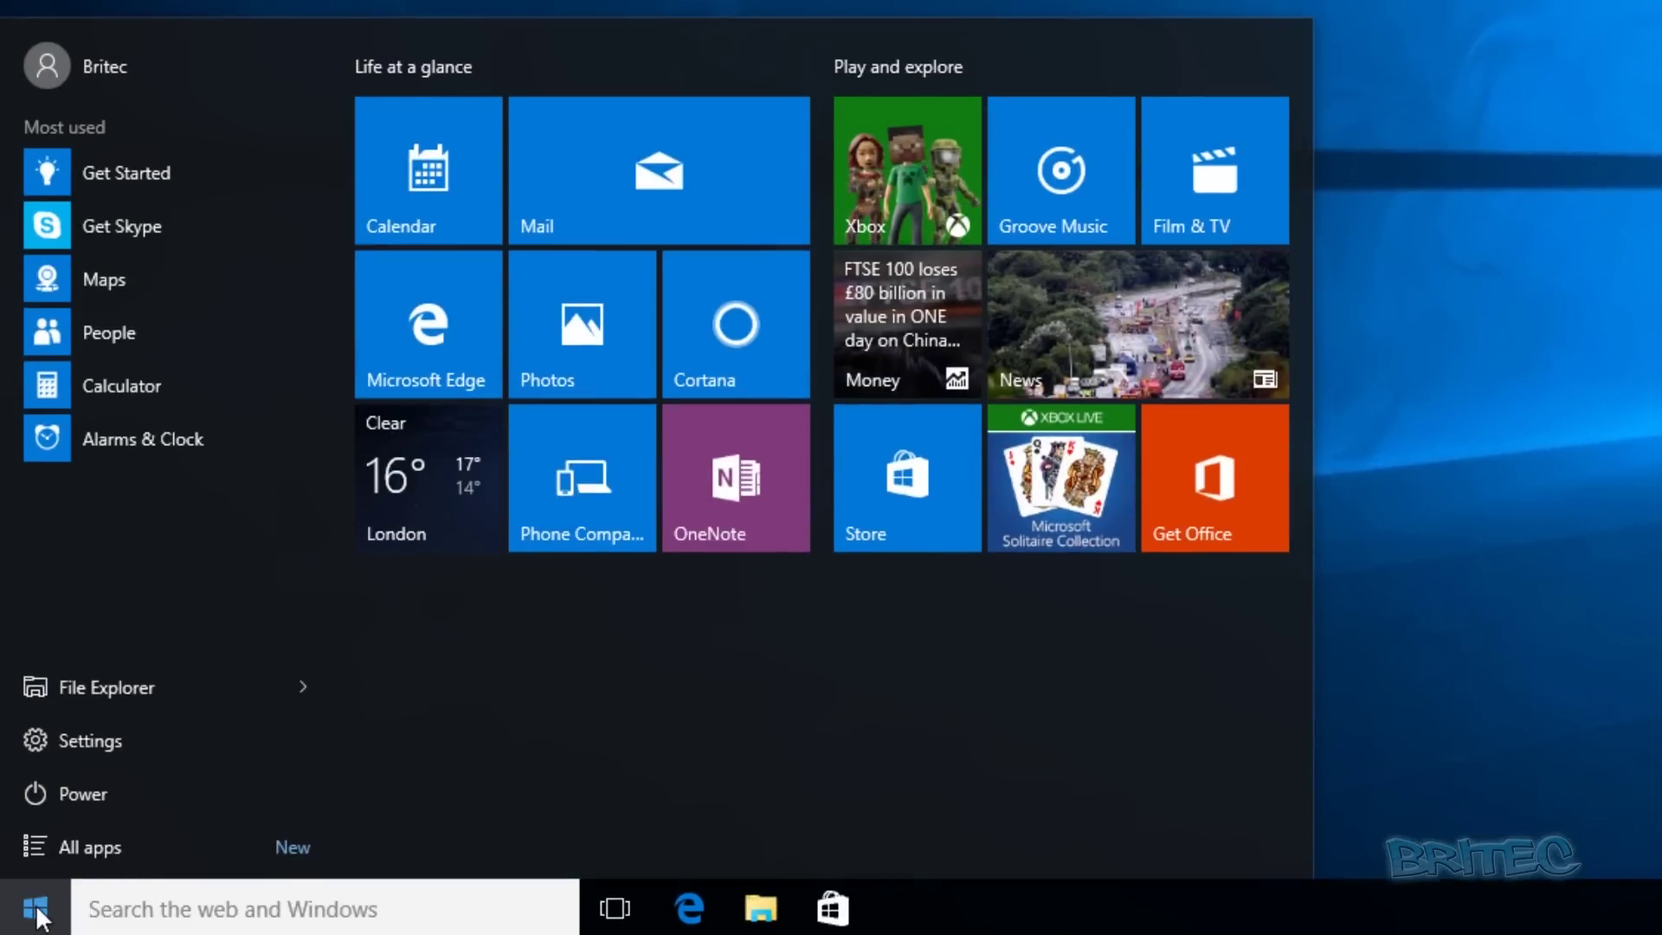
click(140, 911)
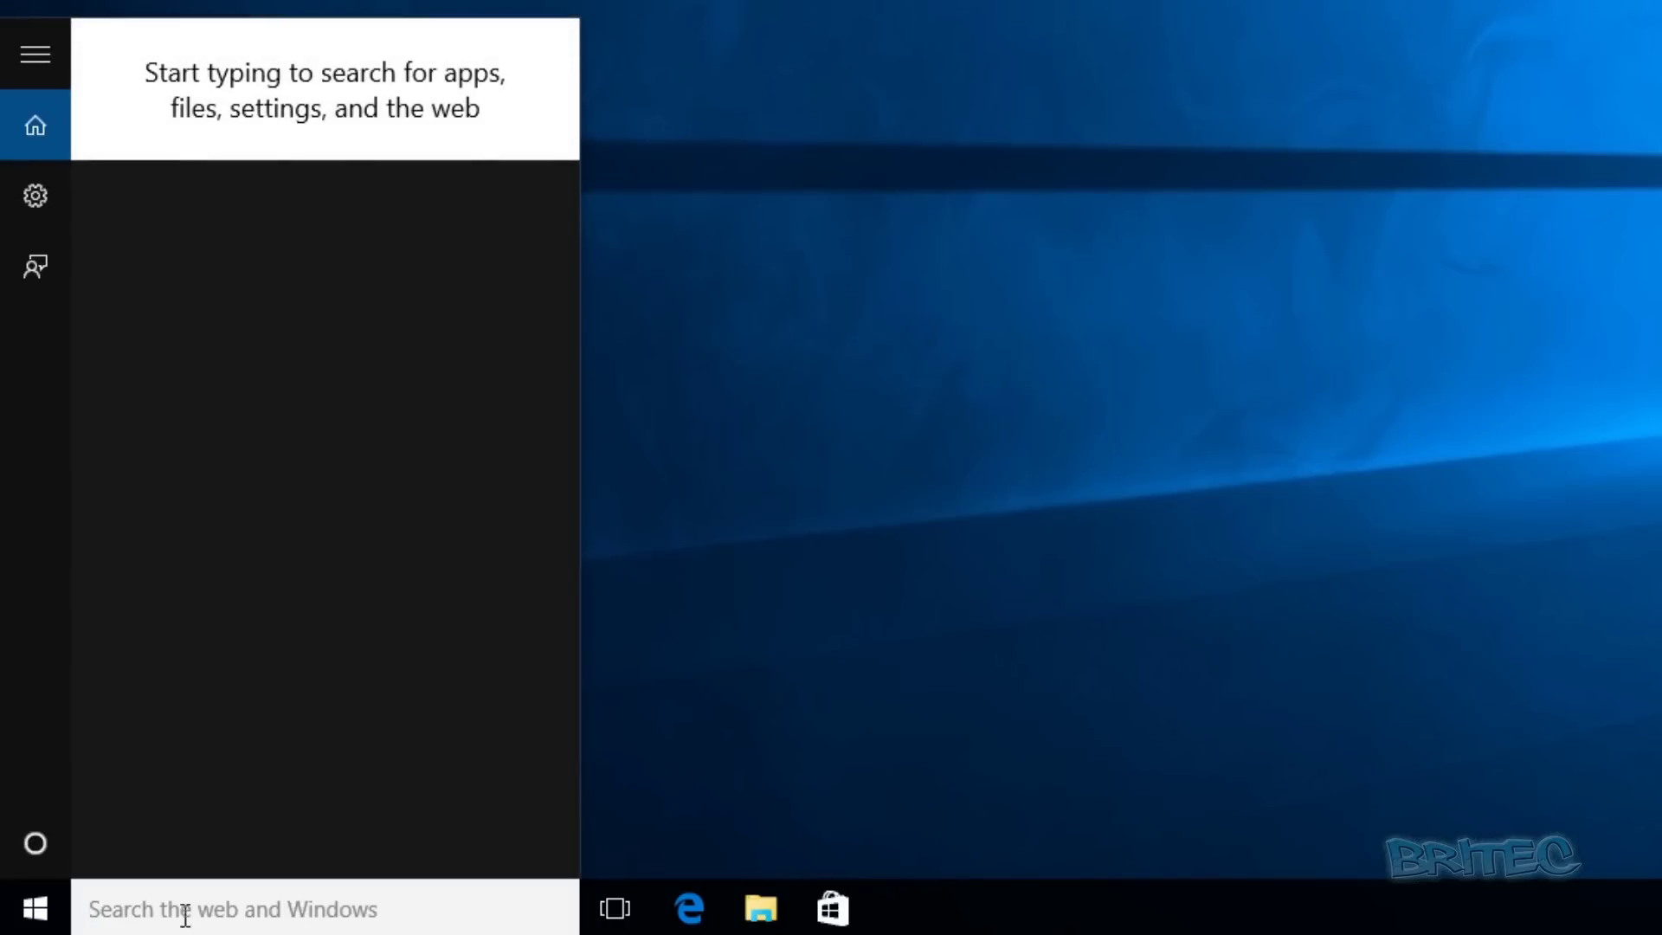
click(38, 195)
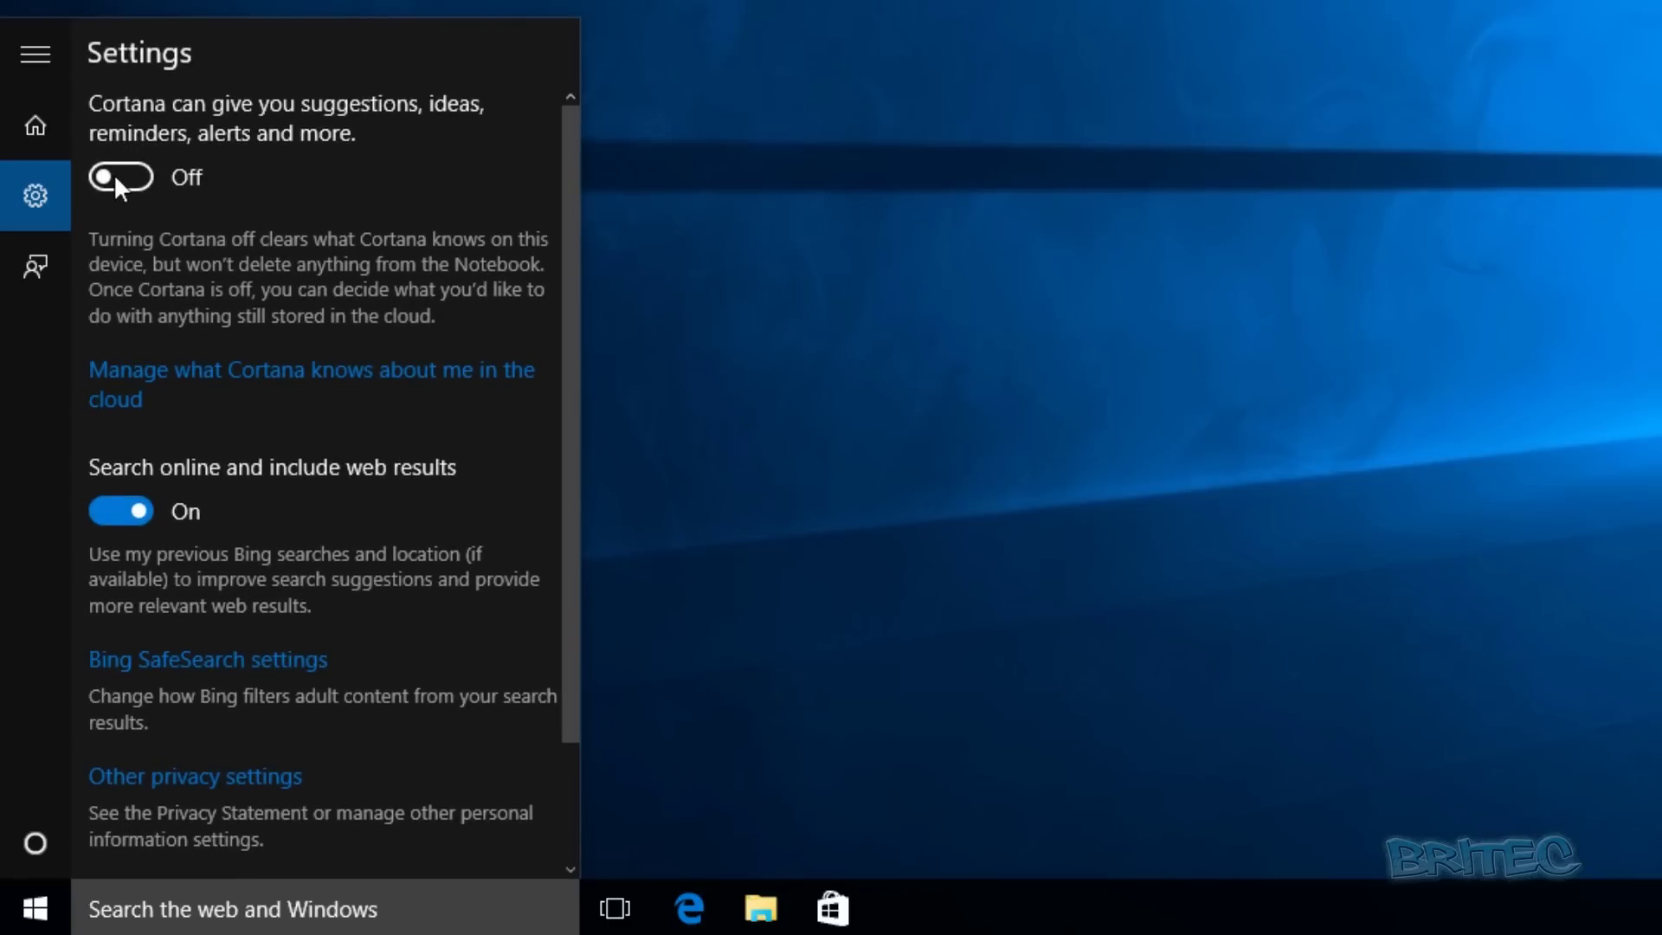
click(121, 394)
scroll(112, 538, down, 2)
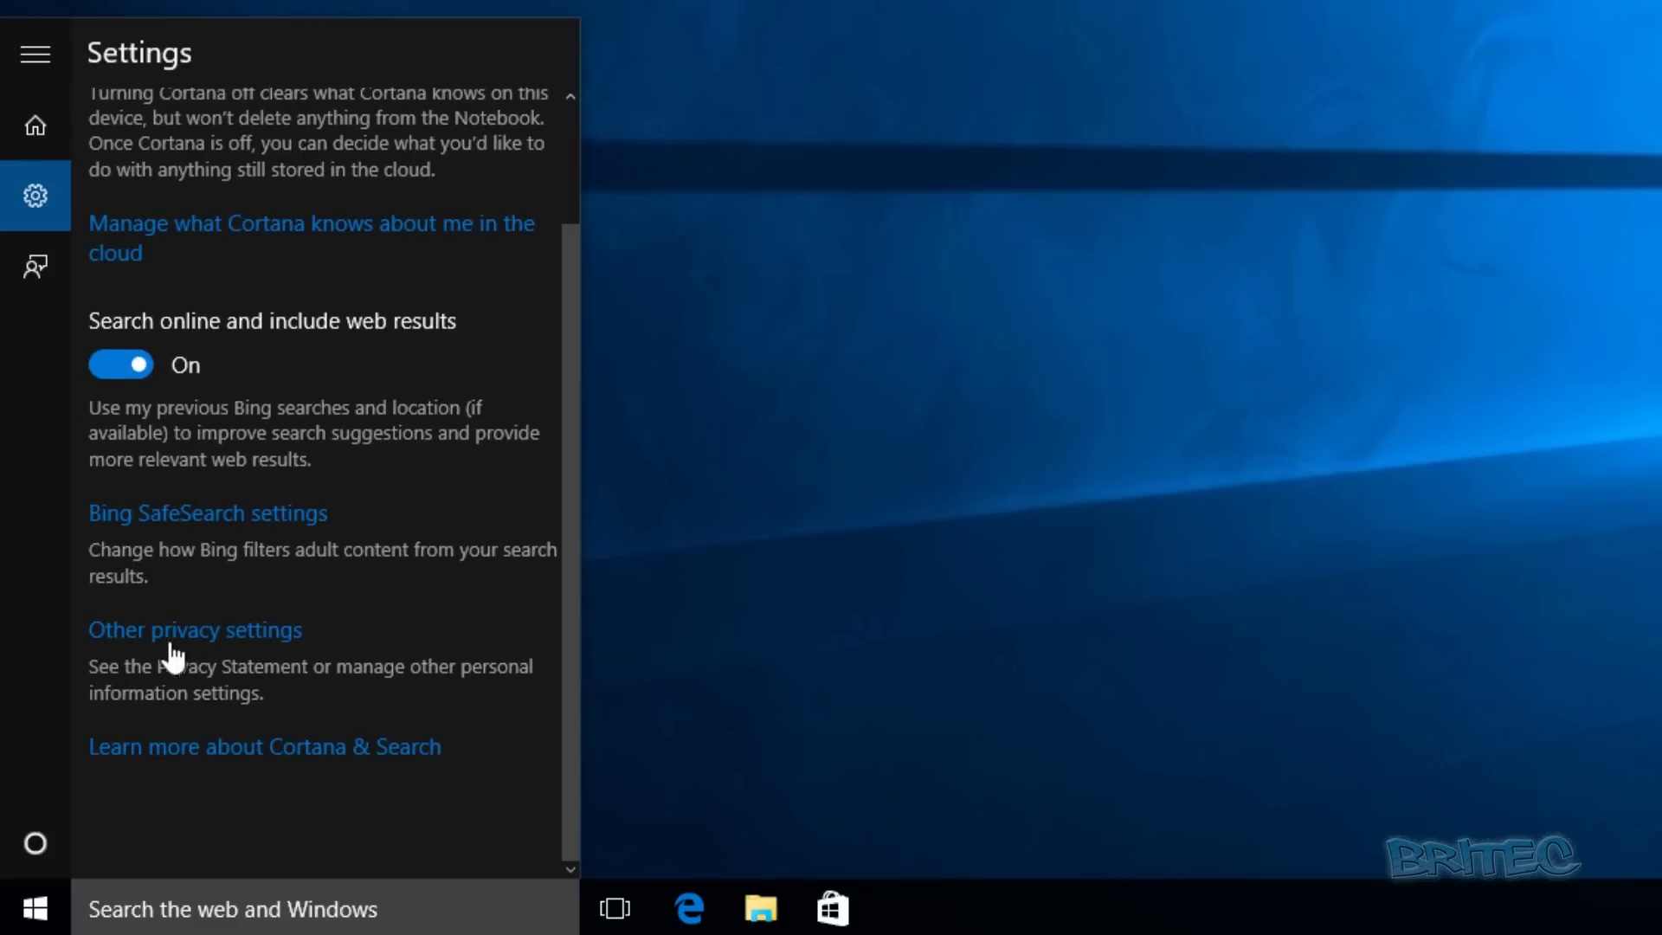
click(797, 634)
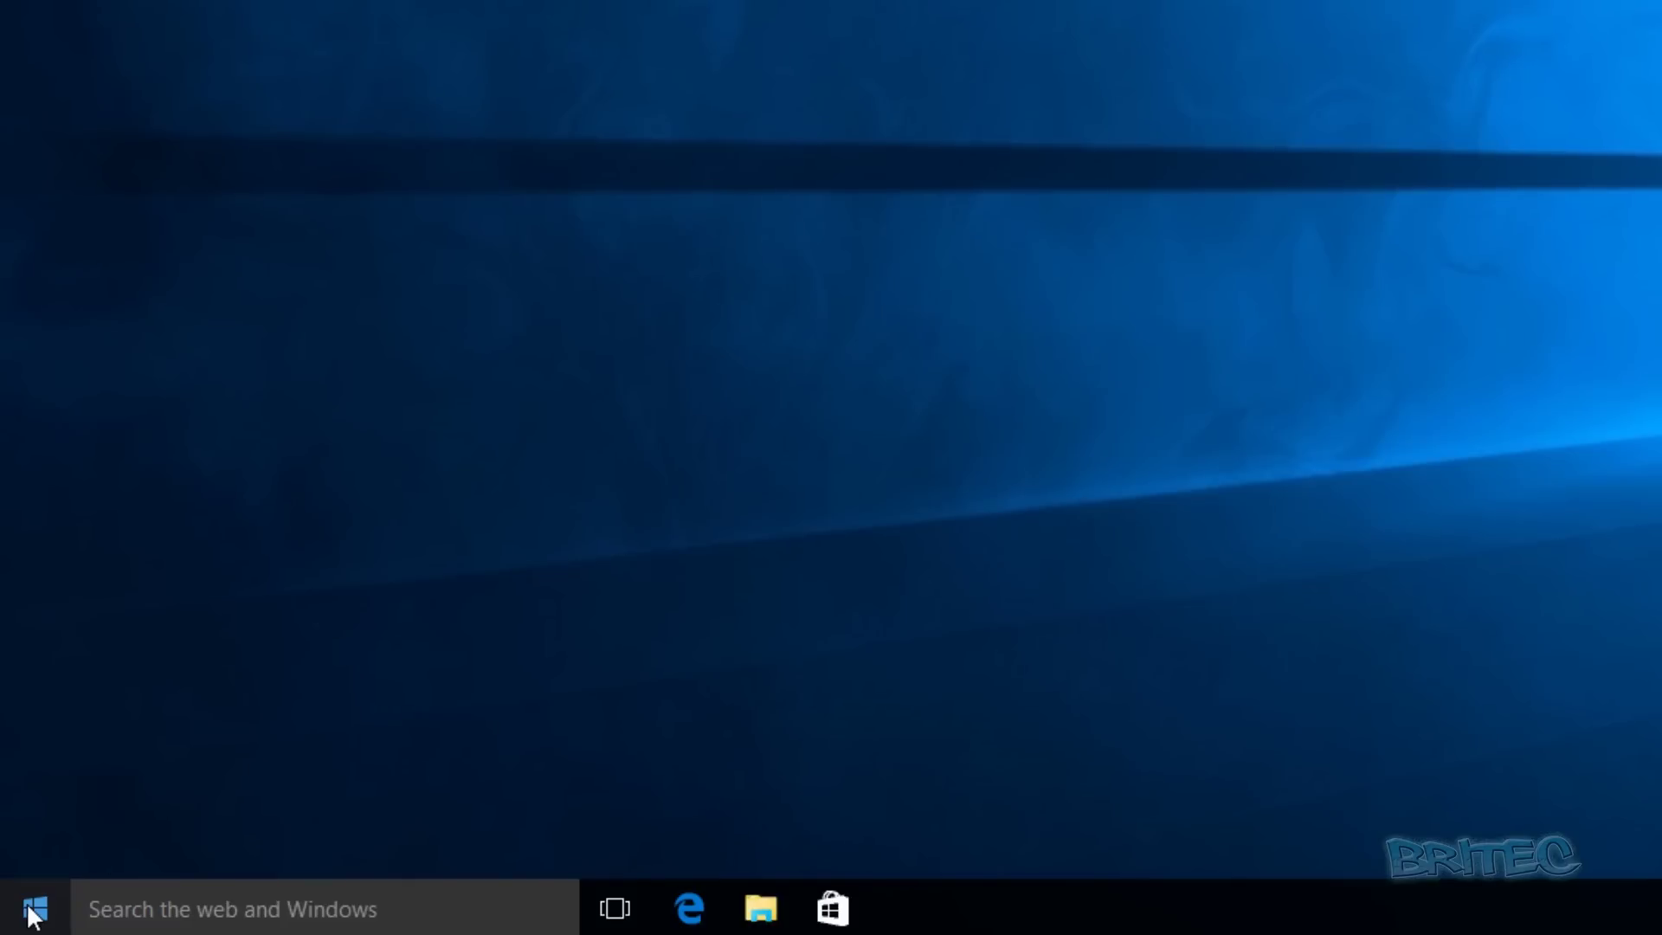
Switch to File Explorer and open the Local Disk (C:) drive under This PC.
right_click(40, 897)
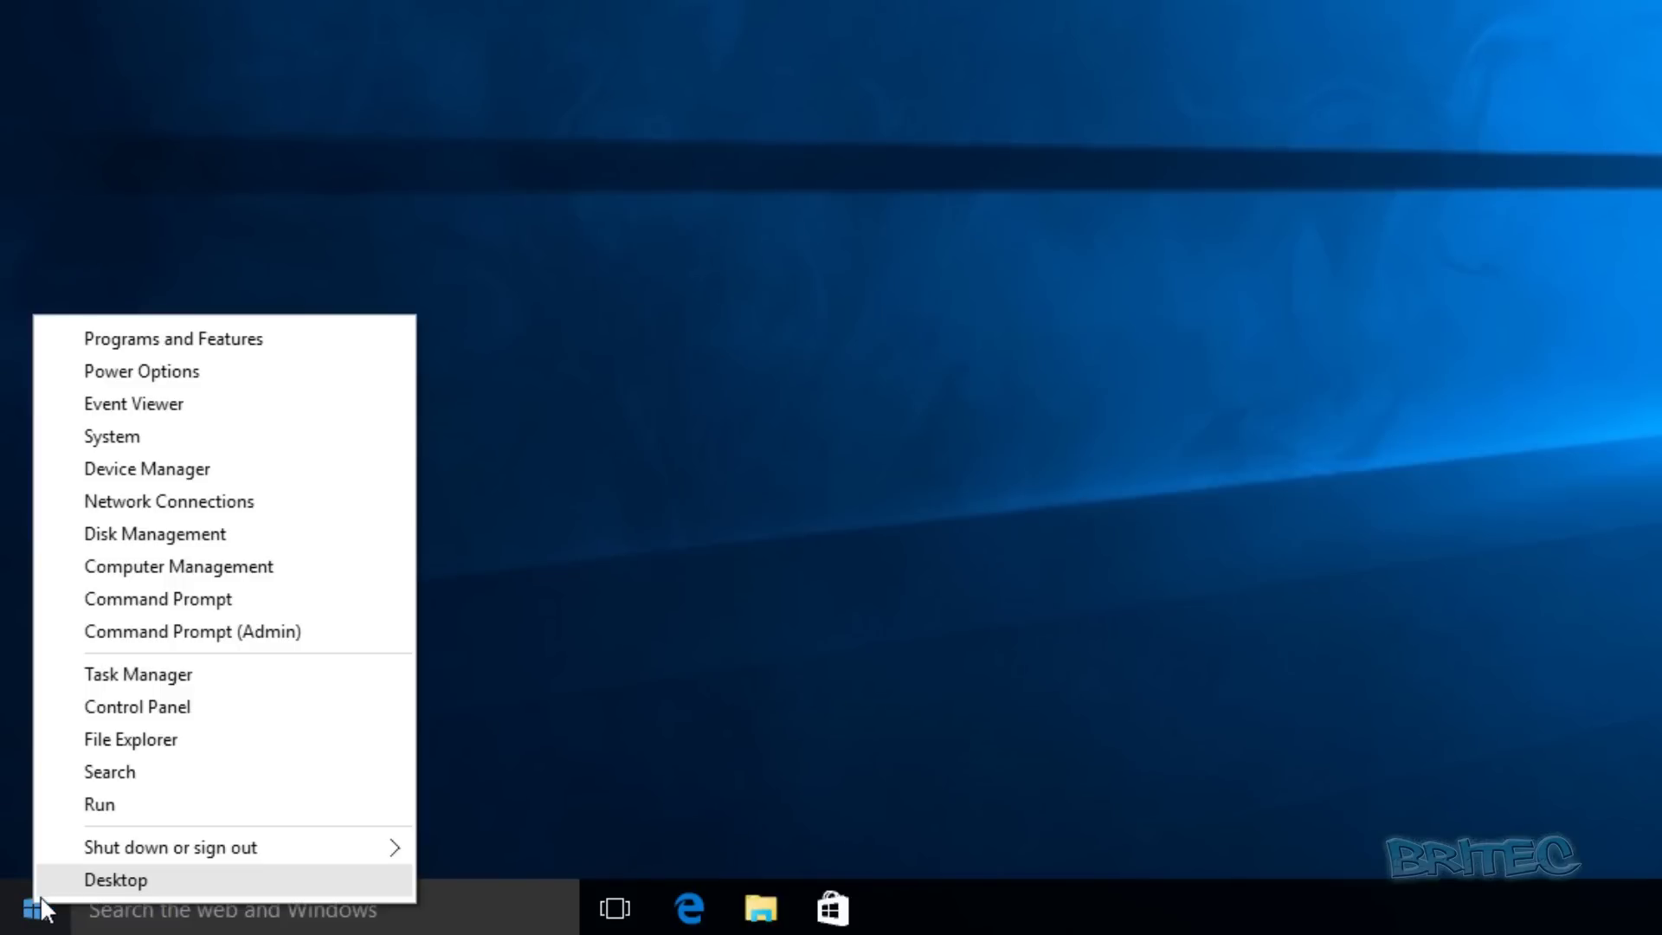
click(156, 741)
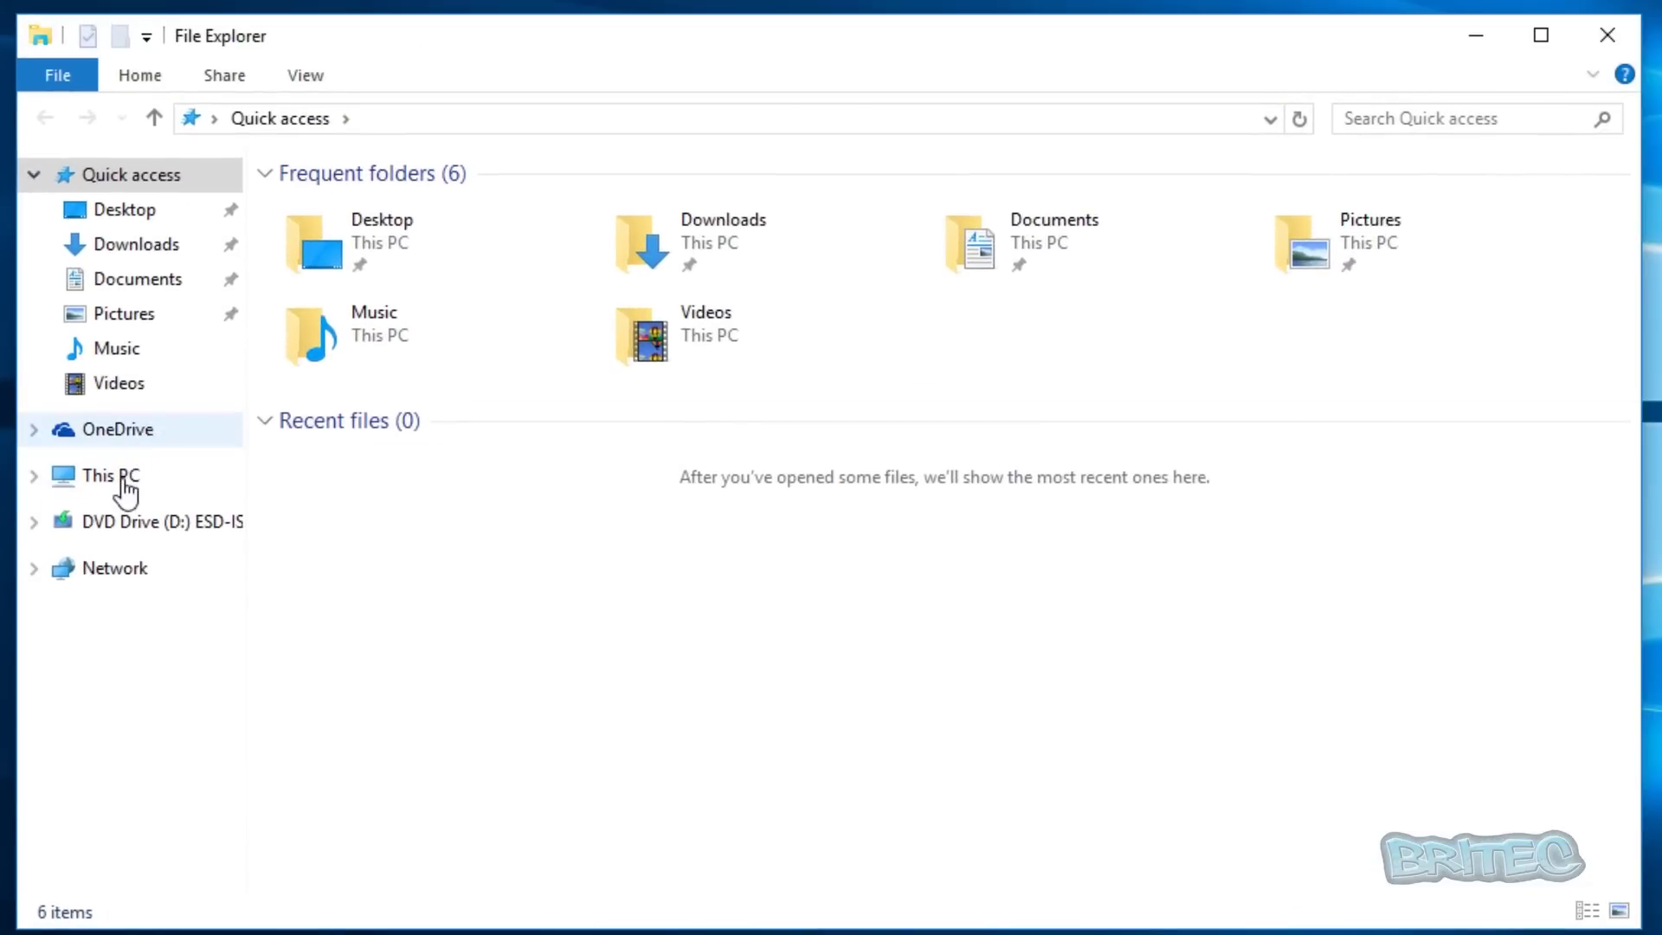
click(126, 490)
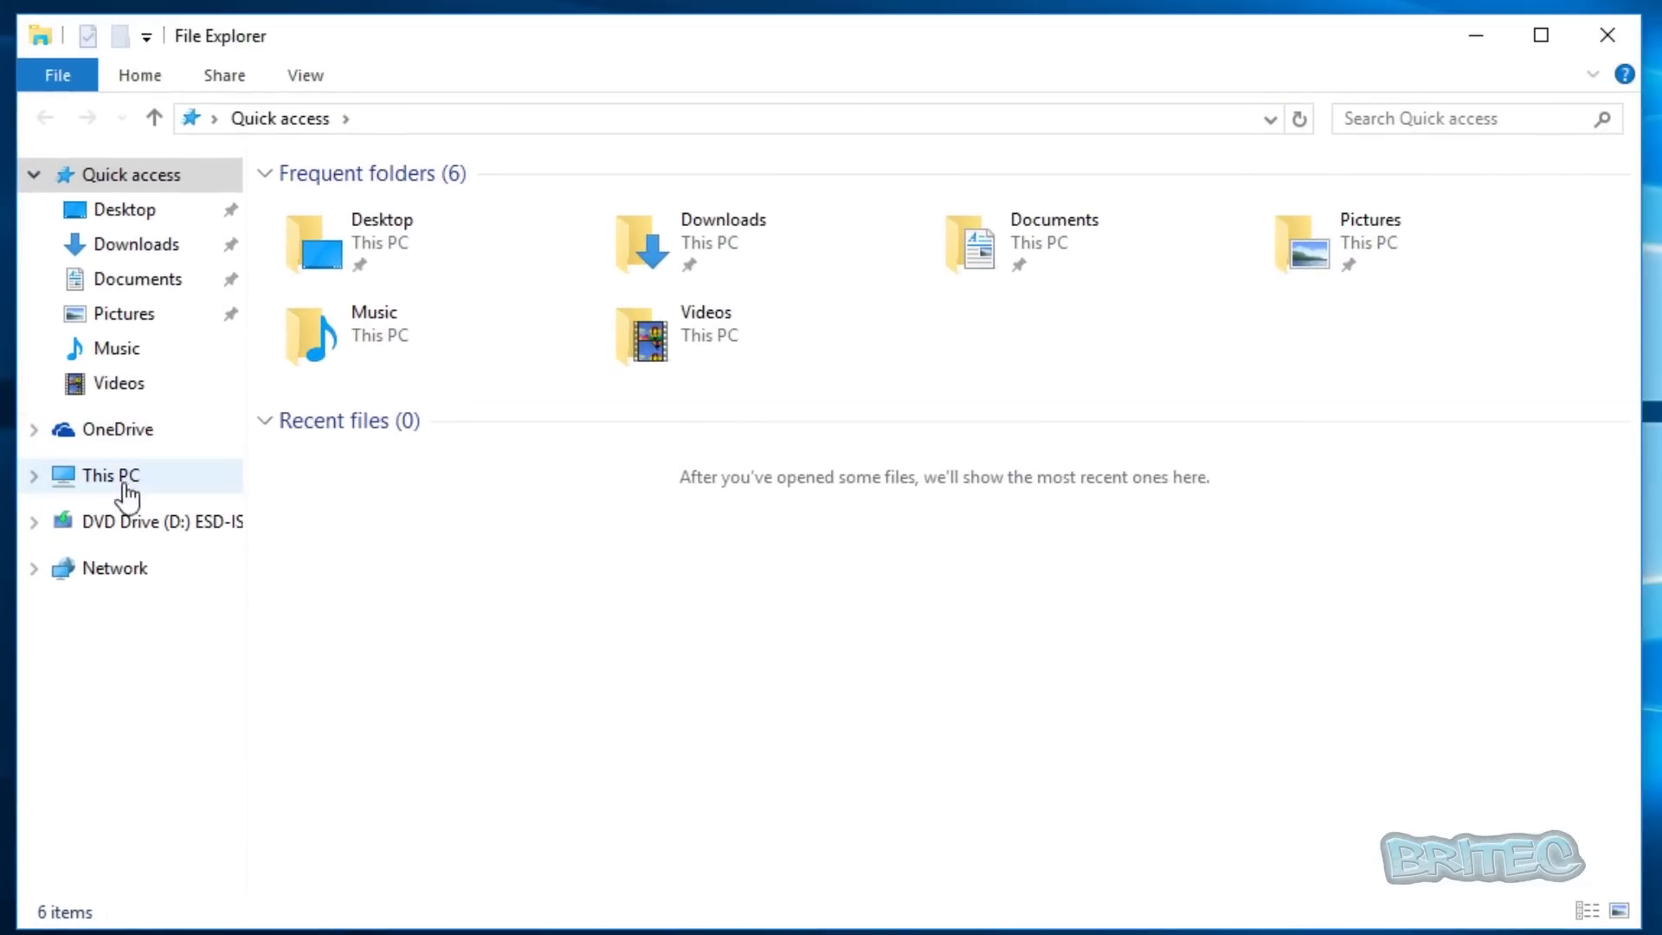
click(762, 448)
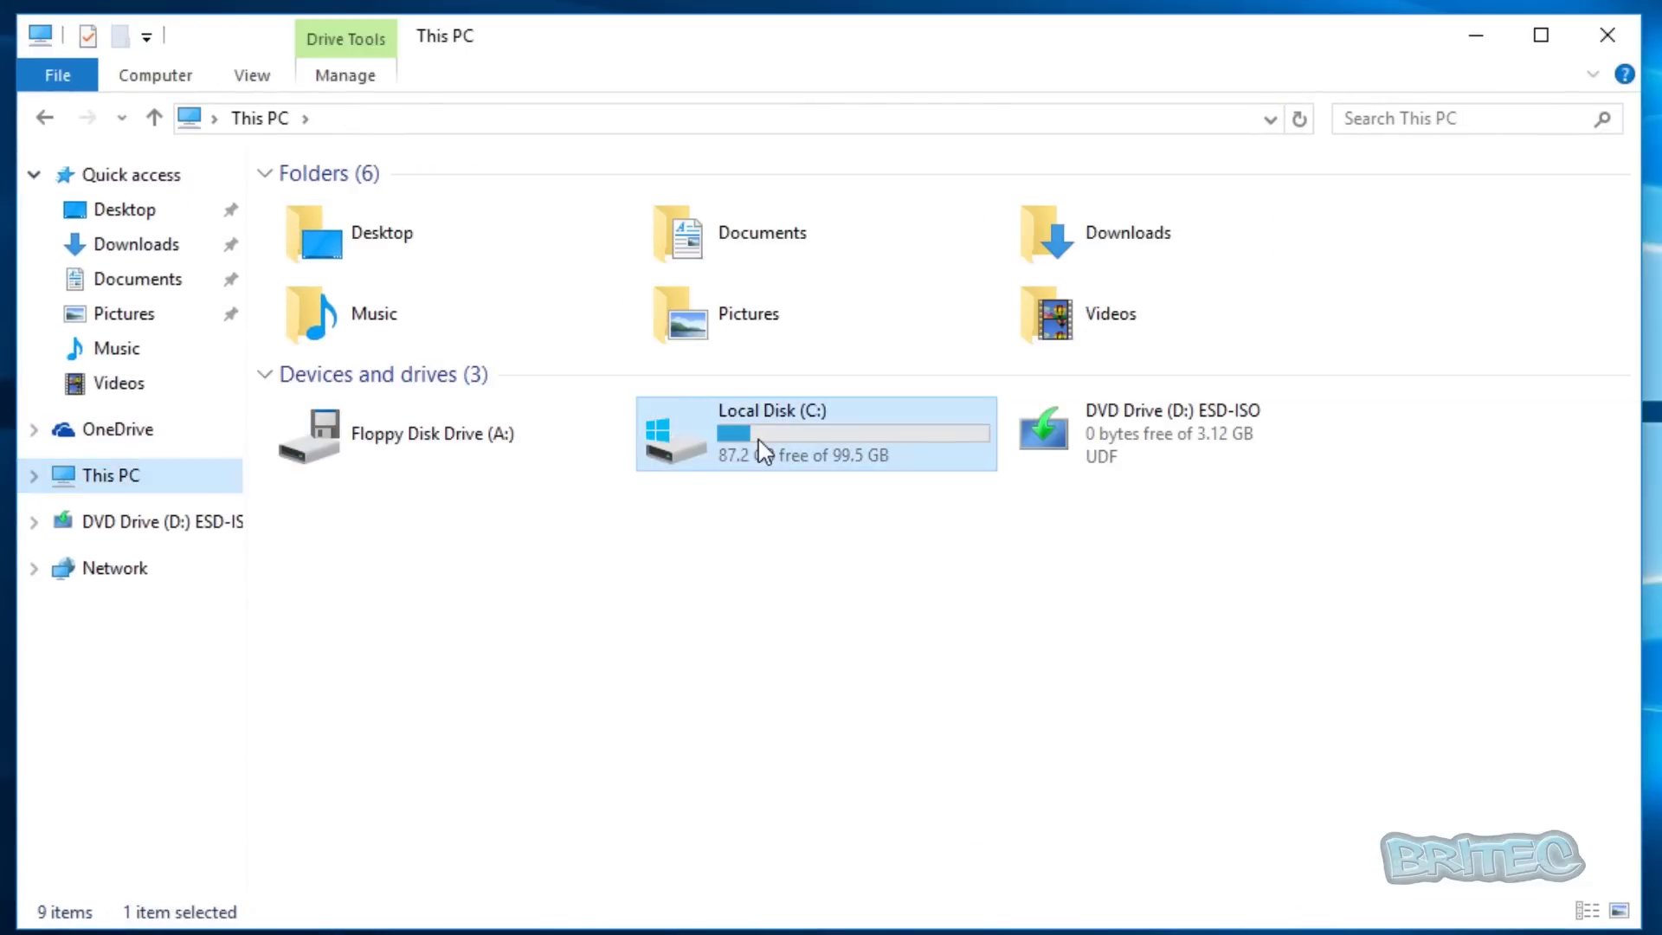
double_click(762, 448)
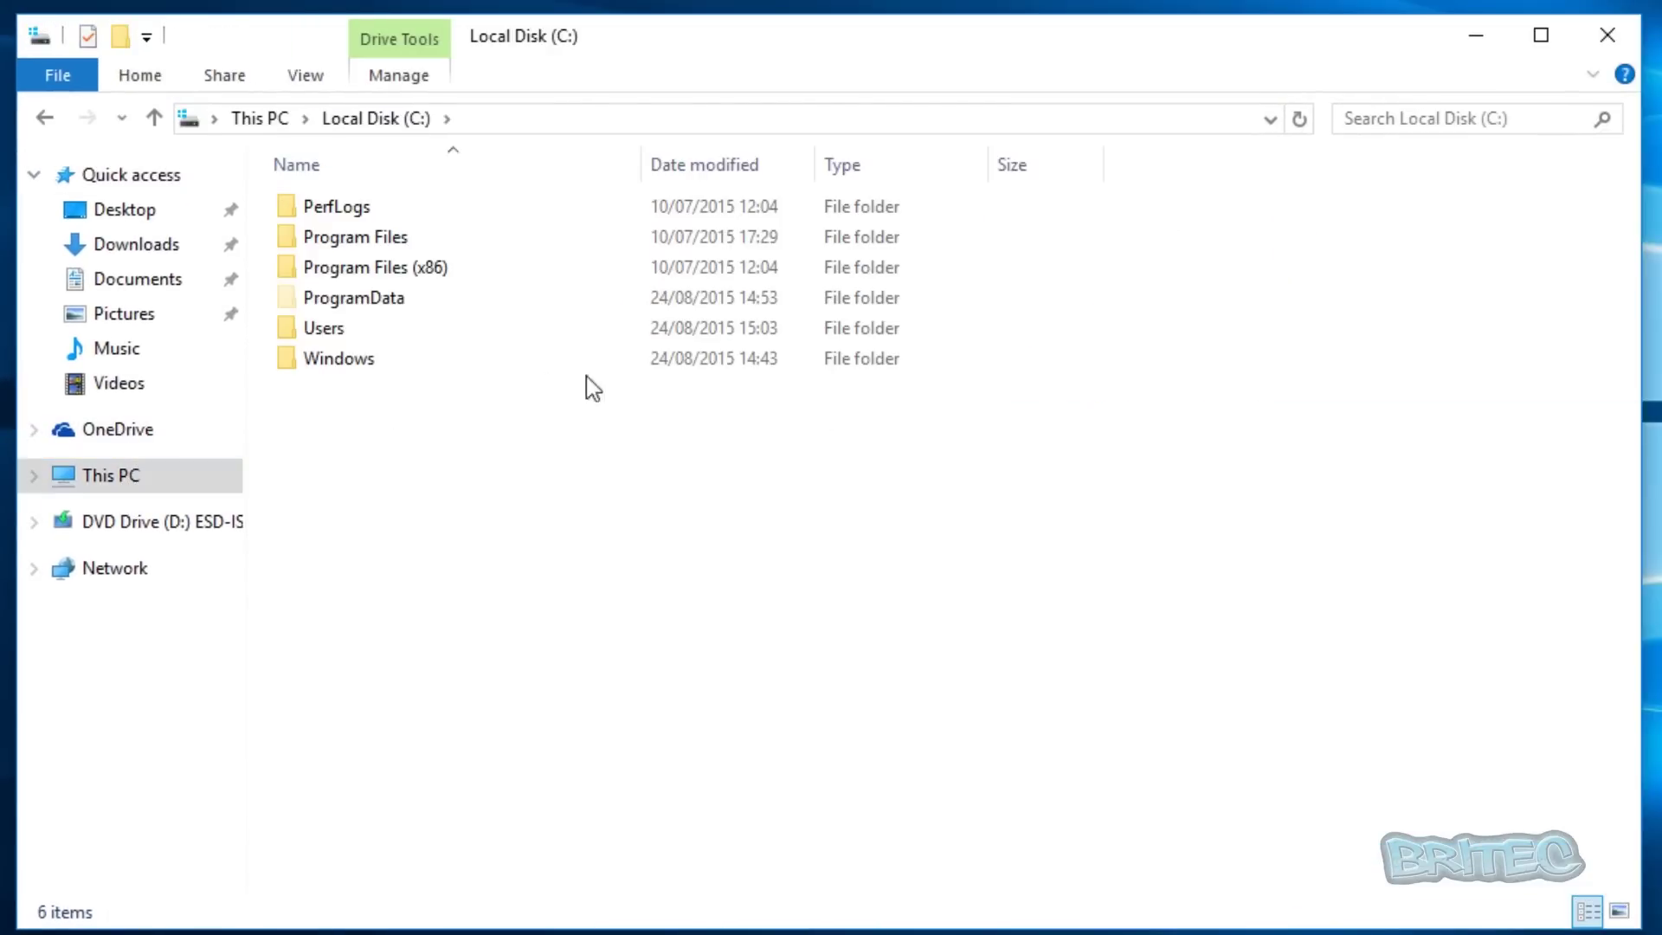
Open the folder ProgramData\Microsoft\Diagnosis\ETLLogs\AutoLogger on the C: drive to check it for diagnostic log files.
double_click(329, 305)
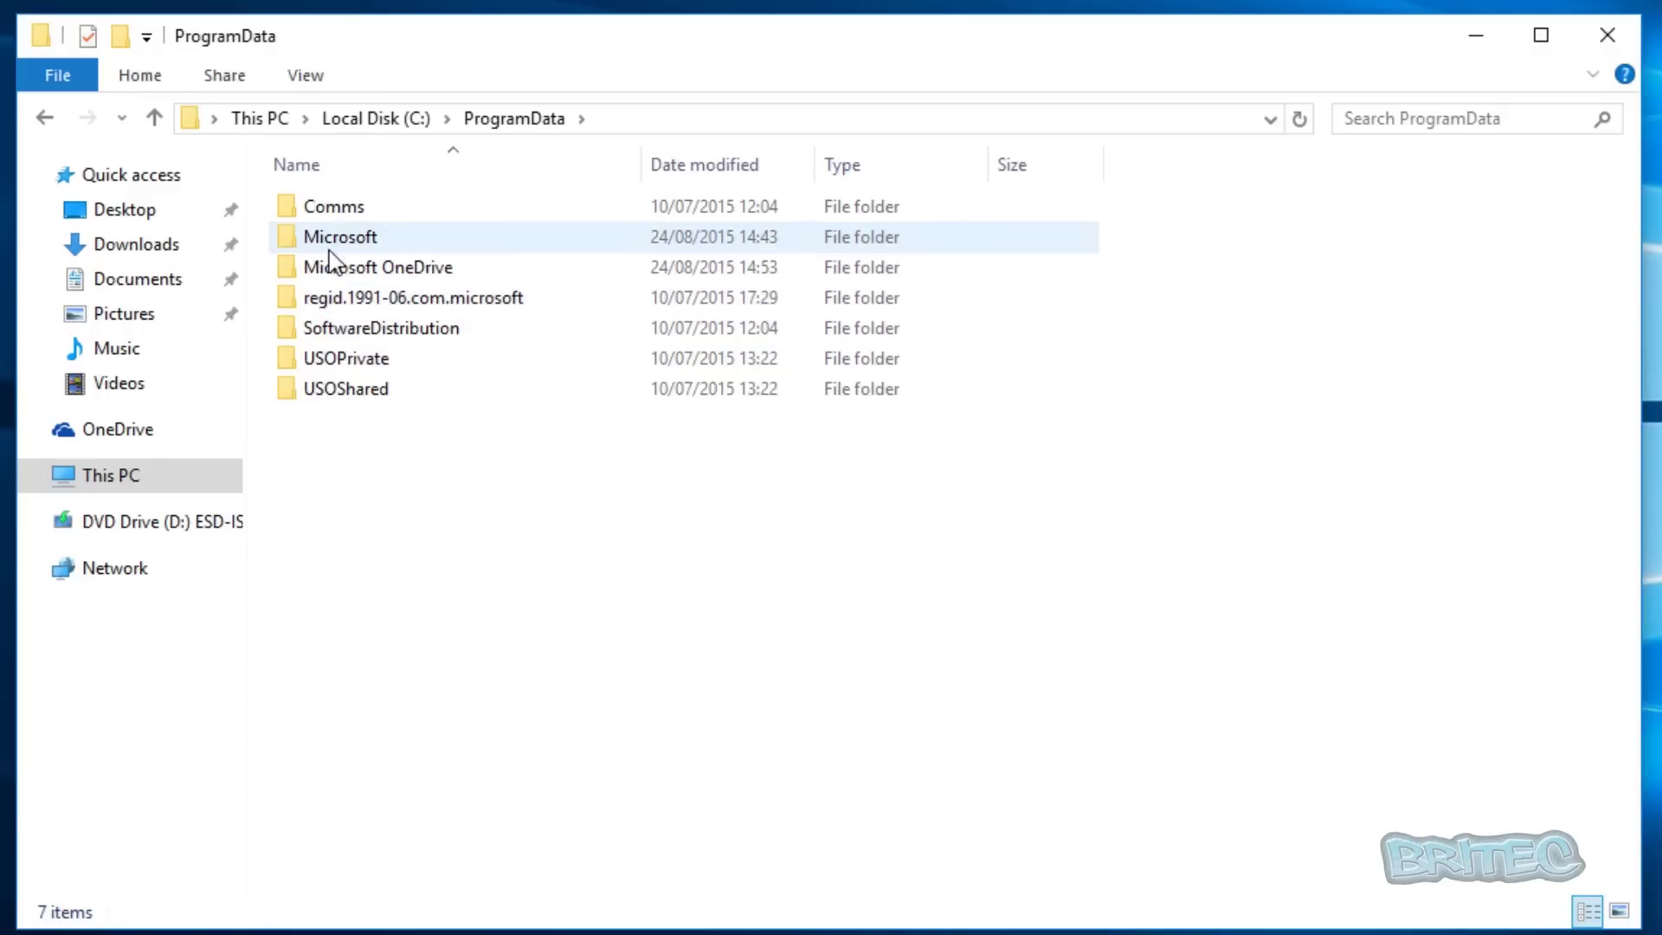
double_click(299, 244)
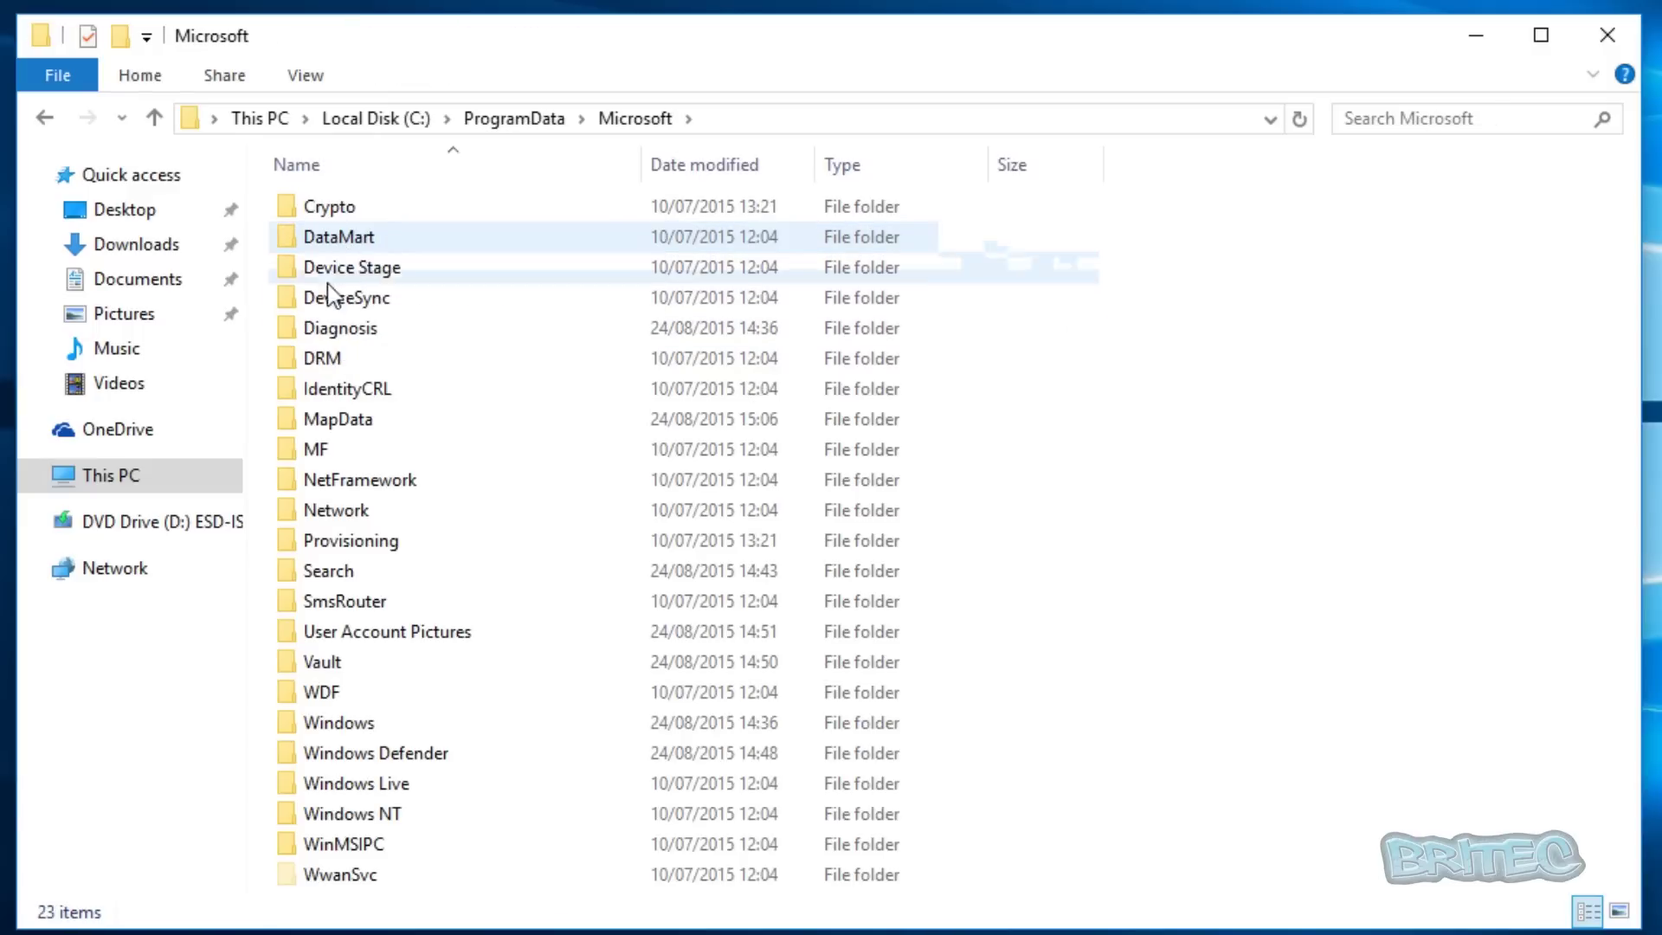
double_click(318, 329)
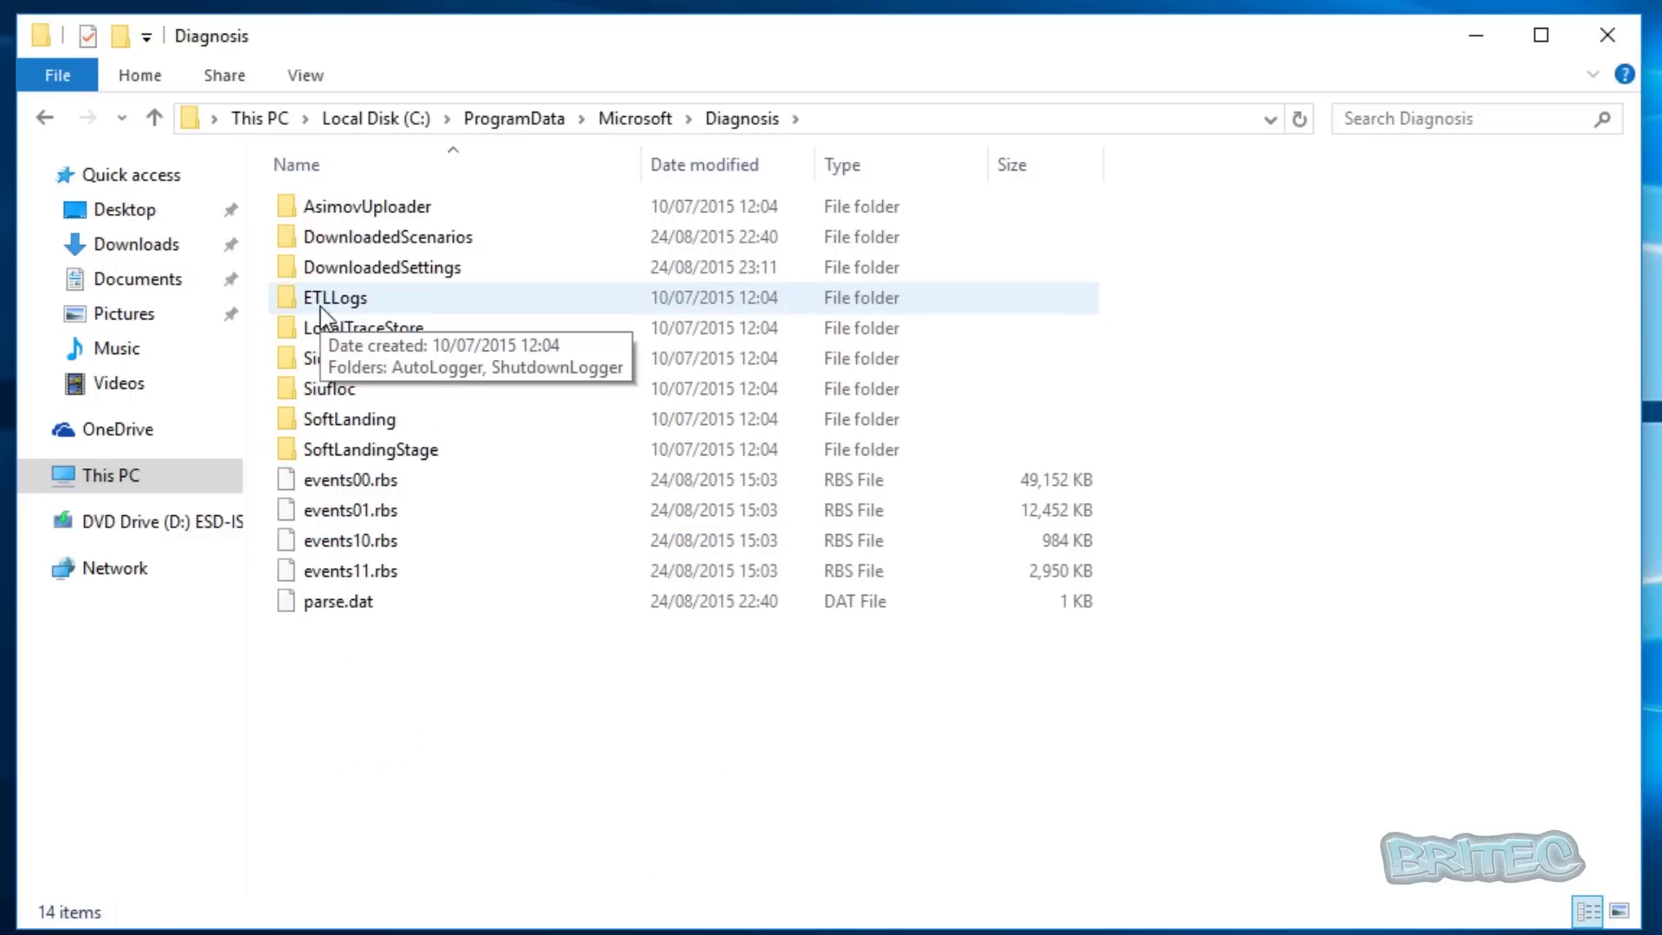
double_click(348, 307)
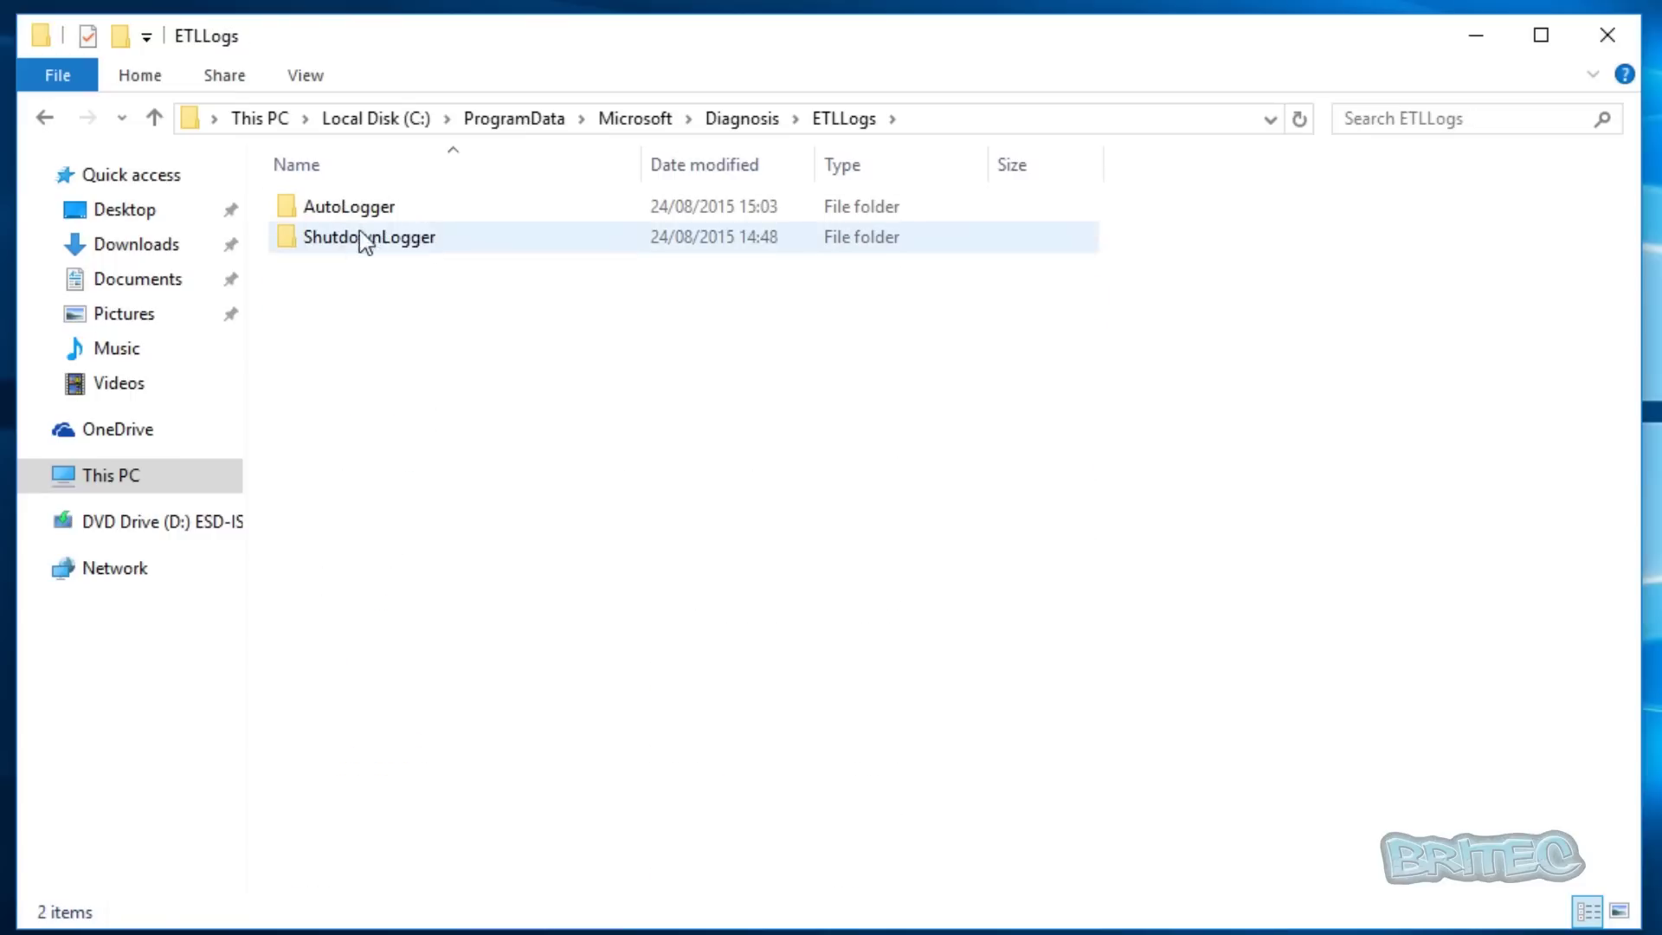
double_click(344, 213)
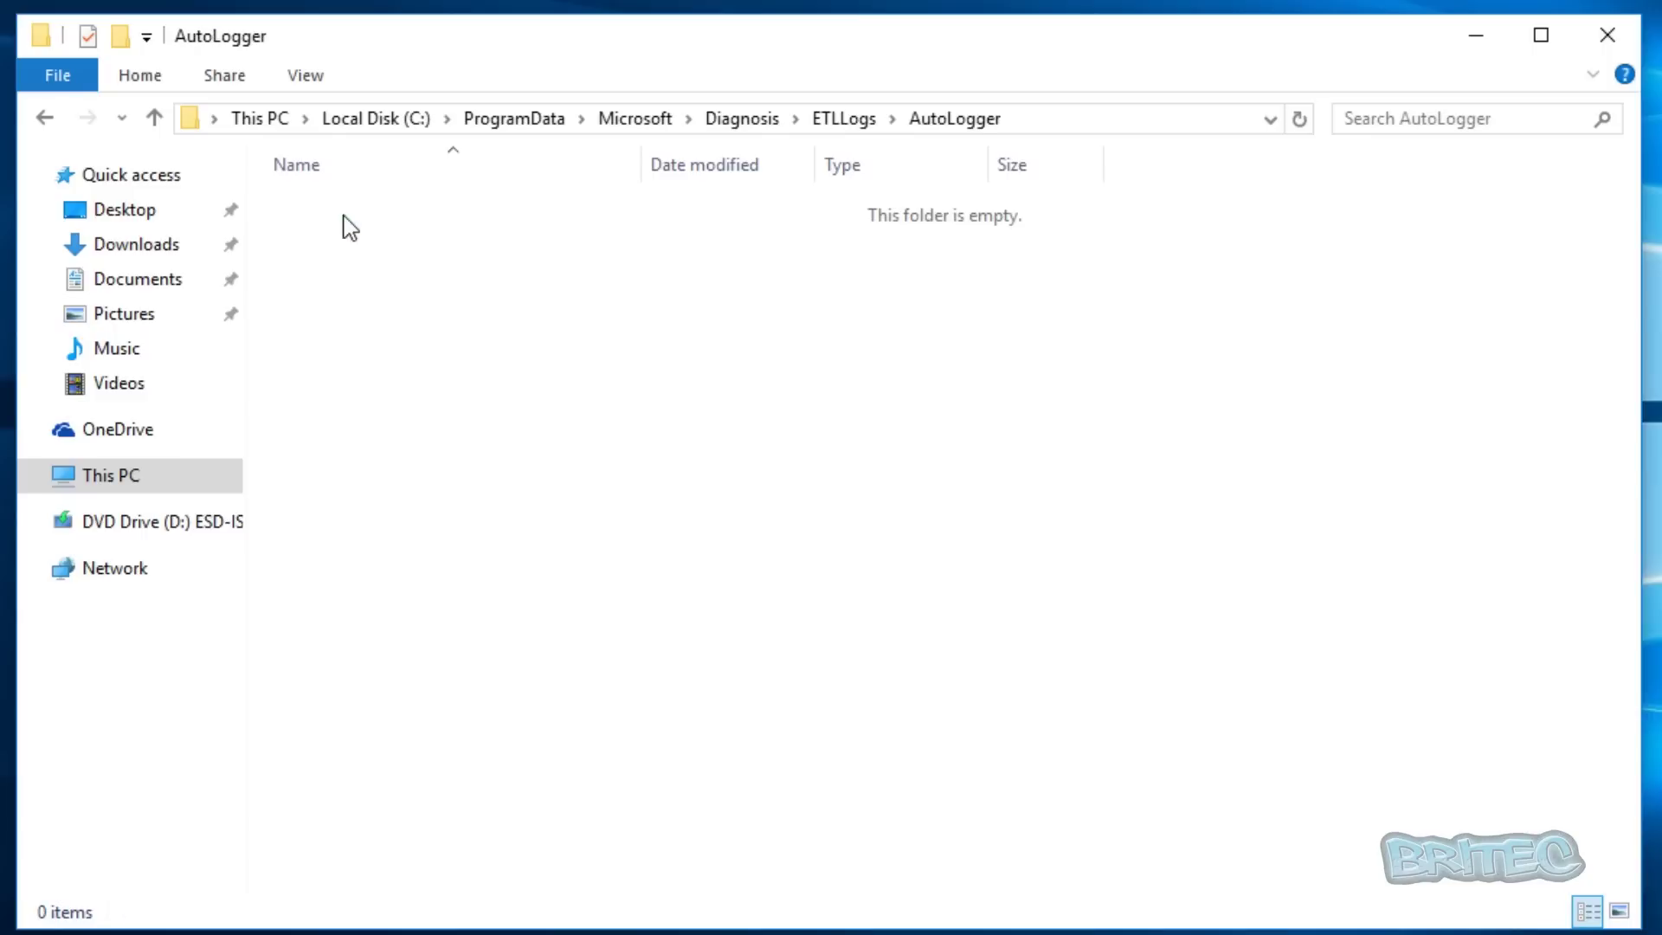
Return through ETLLogs and Diagnosis to the Microsoft folder, then close File Explorer.
click(43, 119)
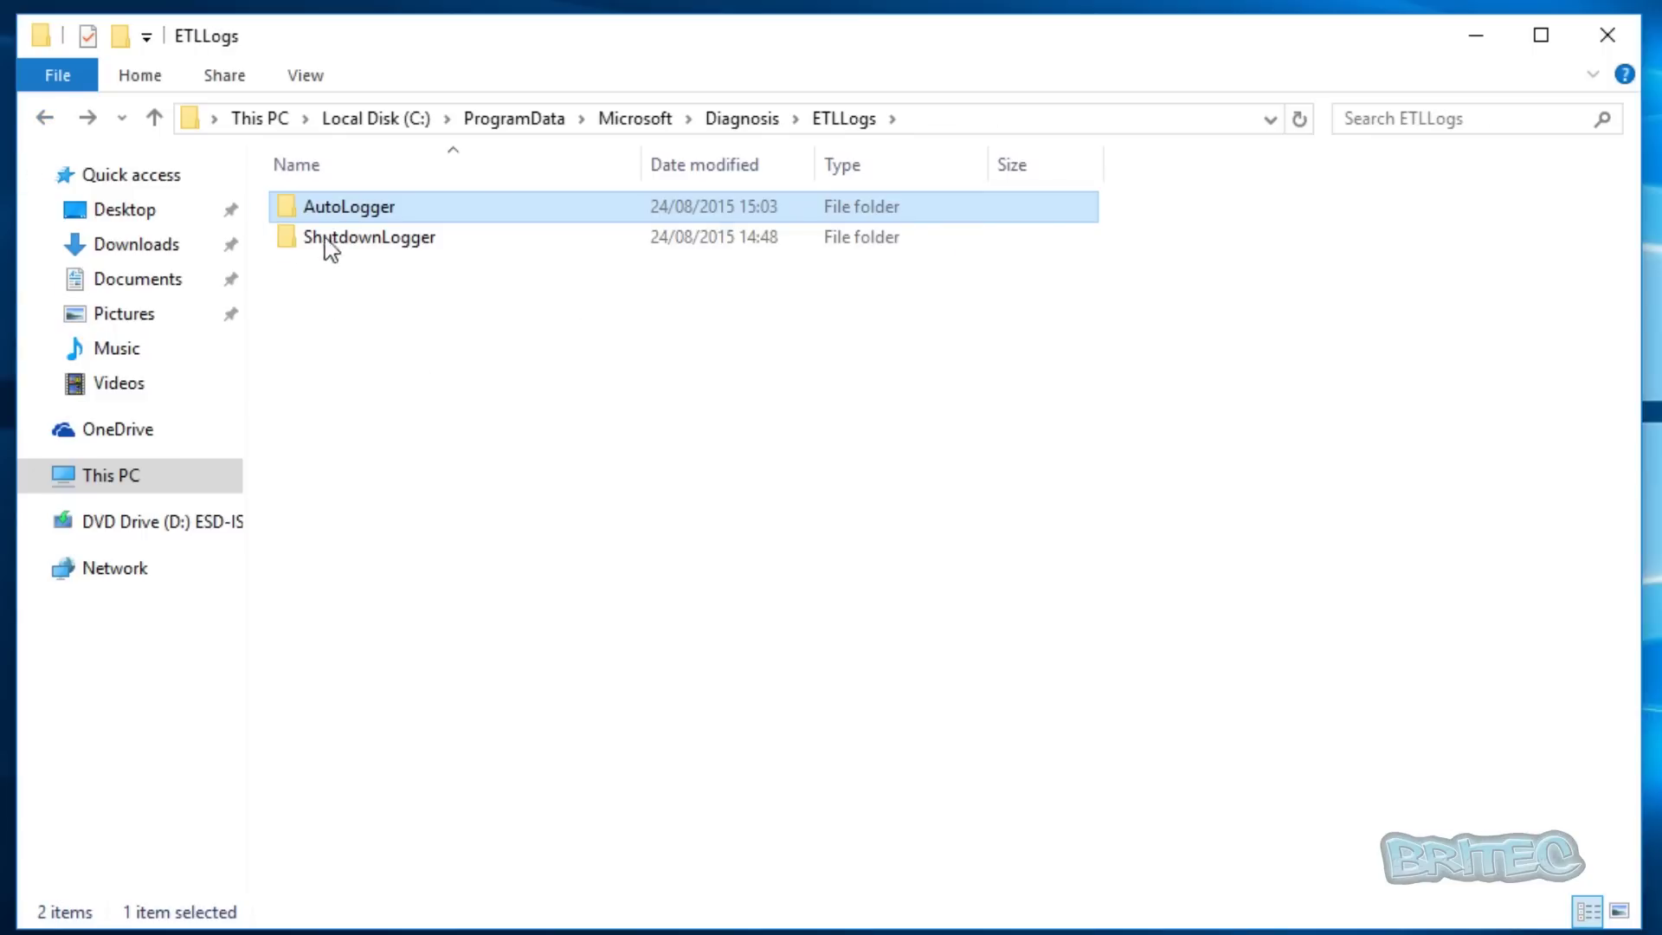
click(44, 118)
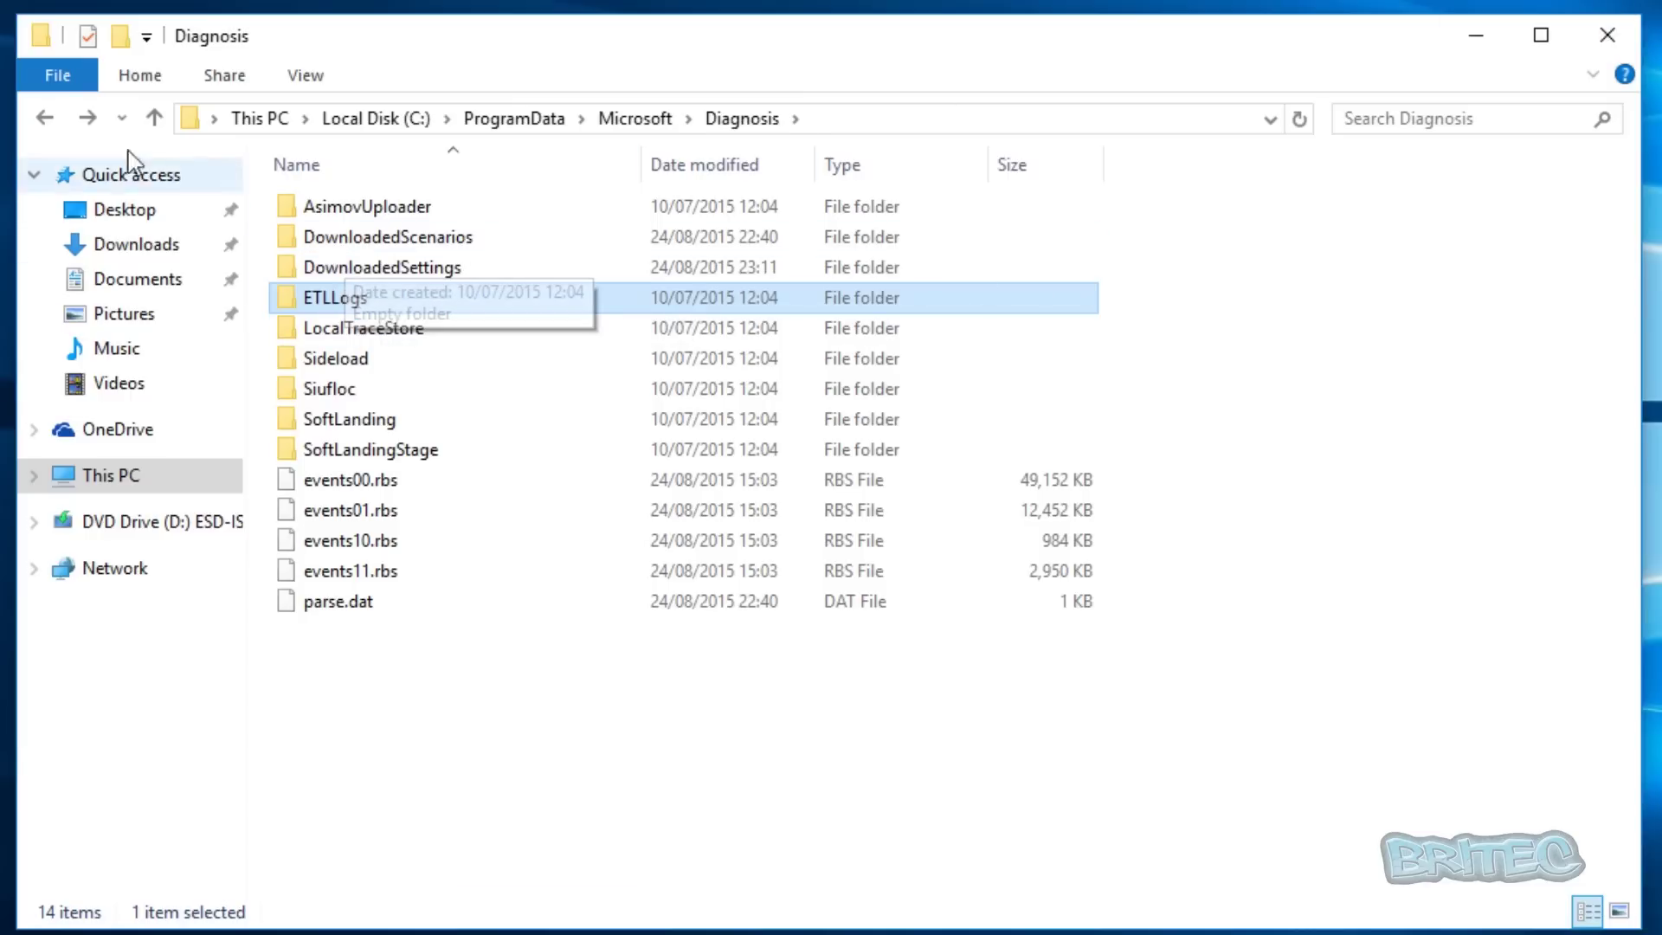
click(45, 119)
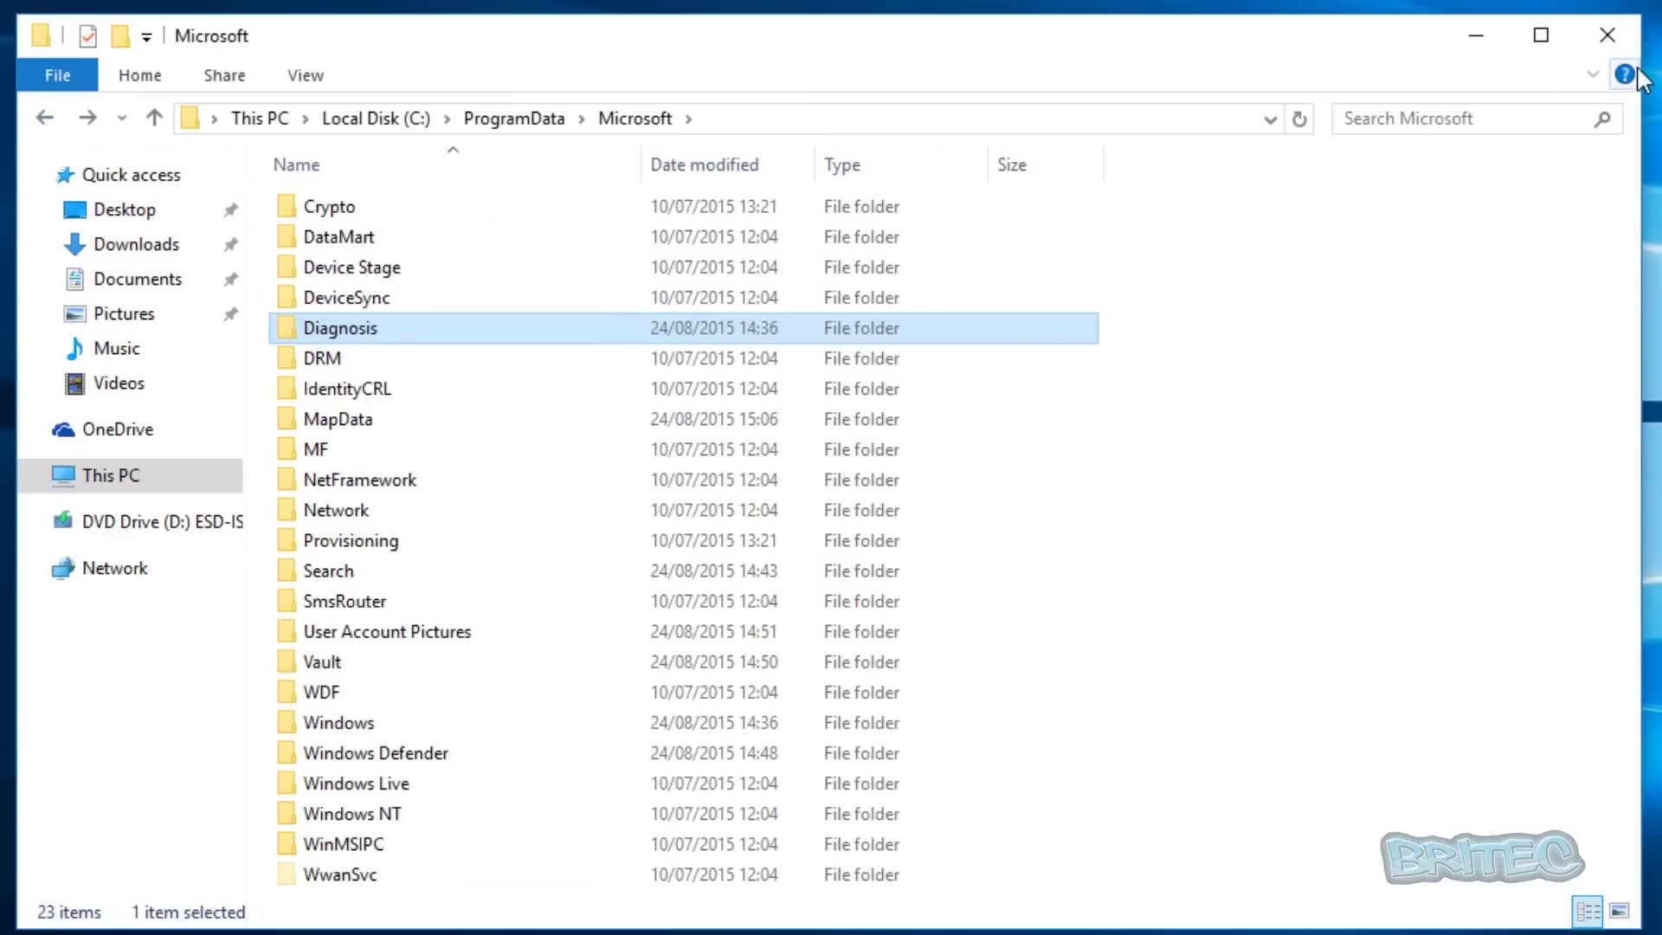
click(1608, 35)
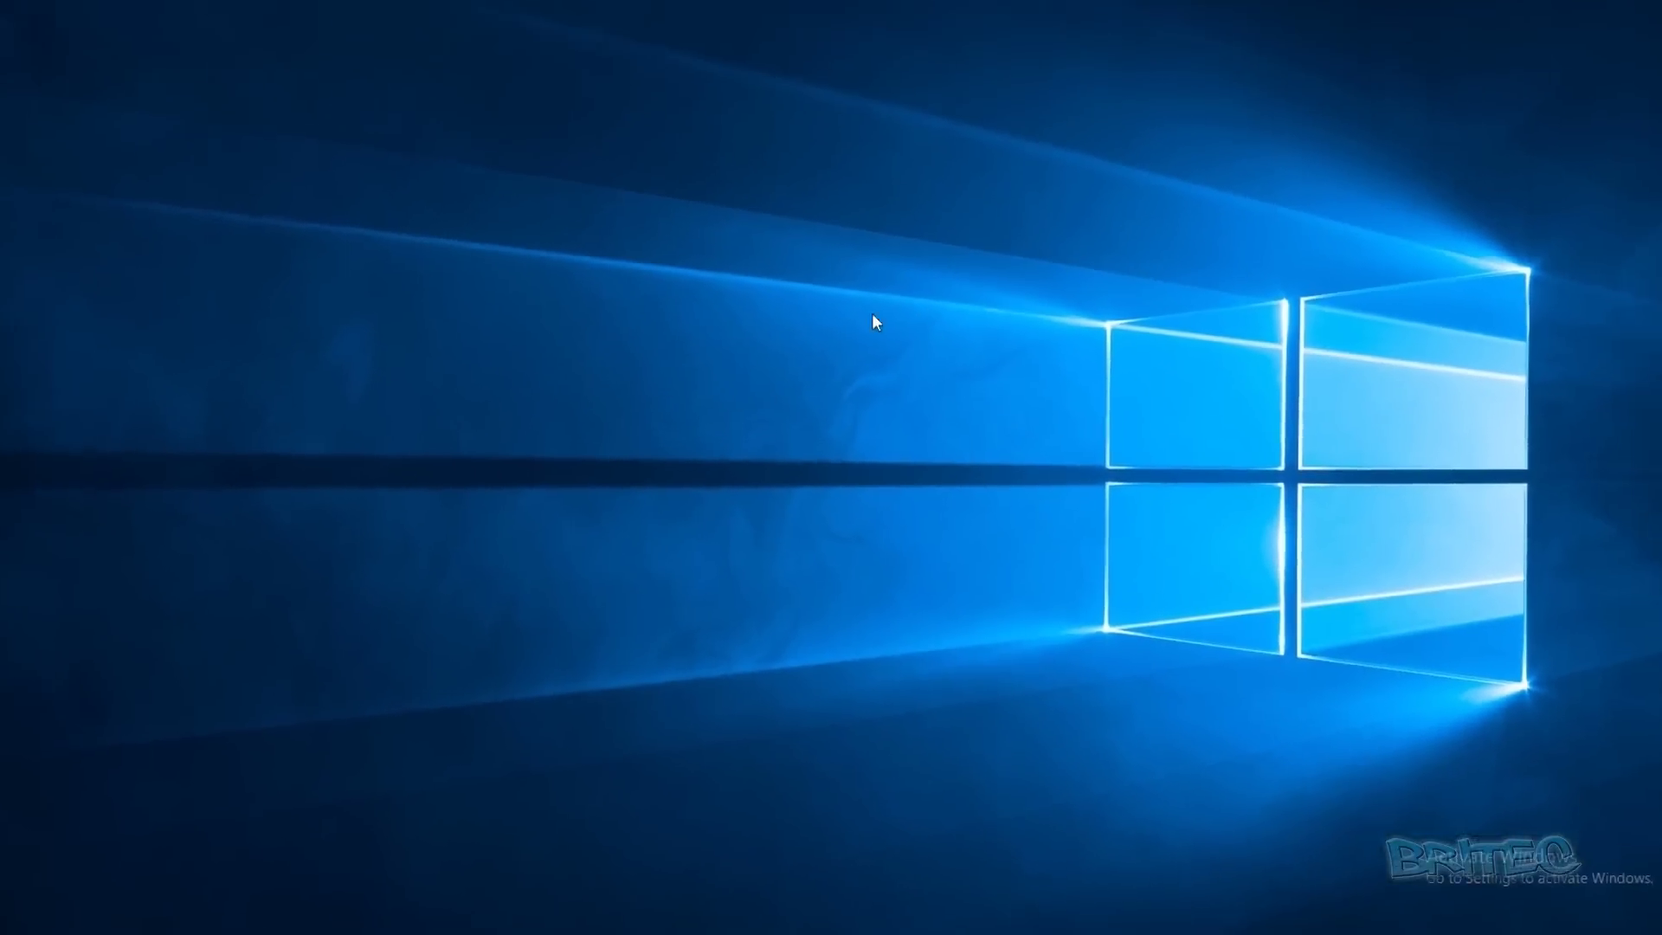